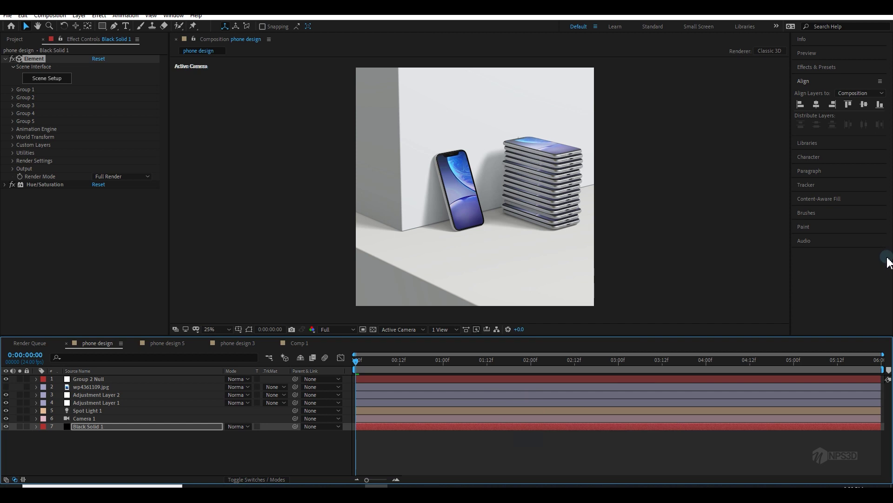
# Zoom the composition viewer from 25% to 50% to inspect the finished scene.
pyautogui.press('.')
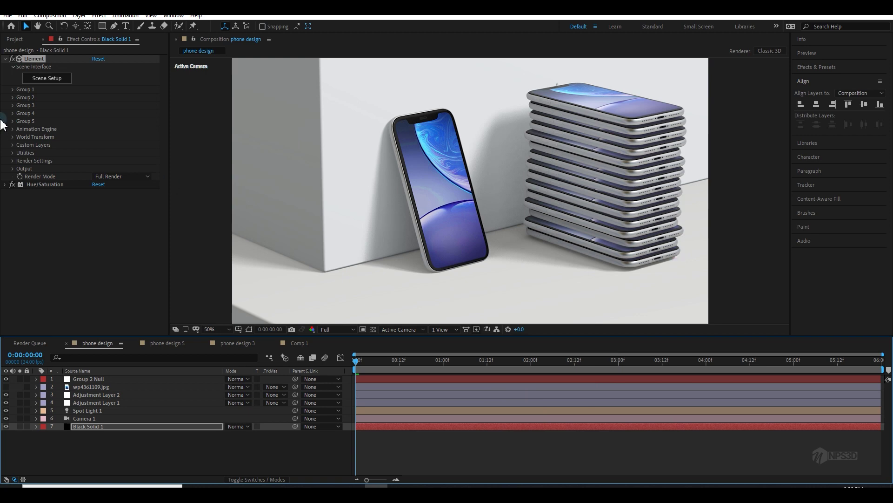
# Create a 2048×2048, 24 fps composition named 'phone clean' from the Project panel.
pyautogui.click(16, 39)
pyautogui.click(49, 253)
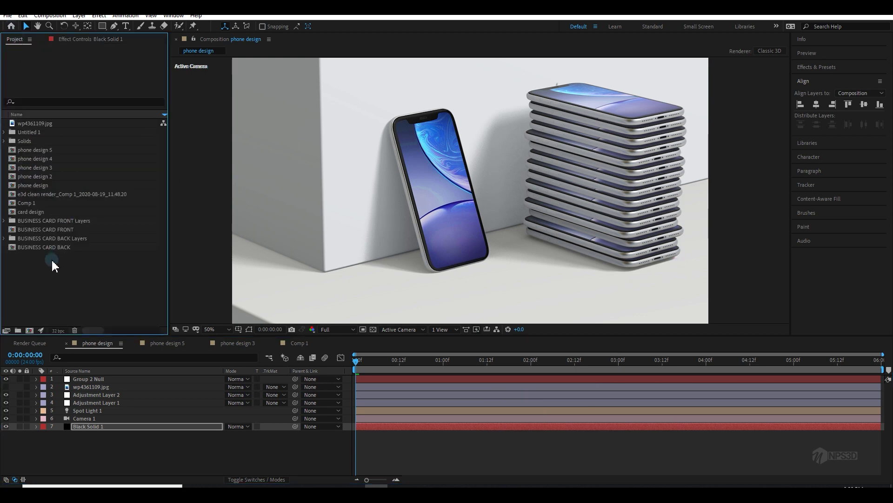
pyautogui.click(29, 330)
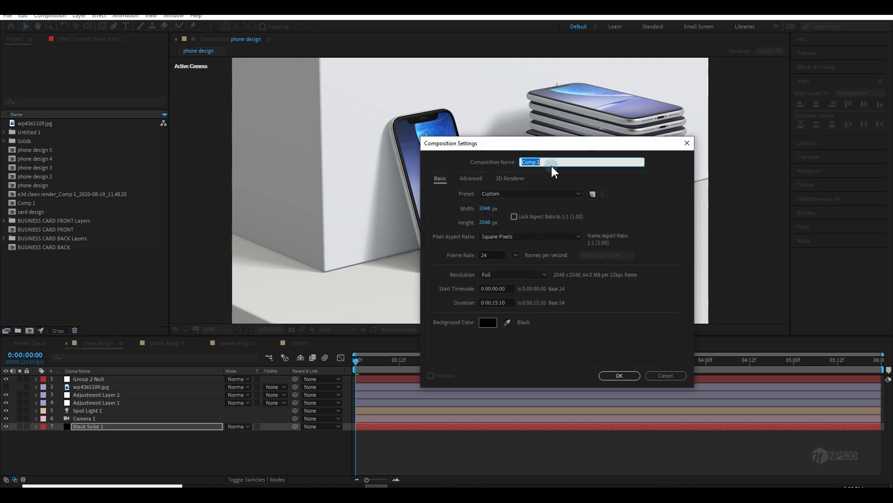
pyautogui.write('phone clean')
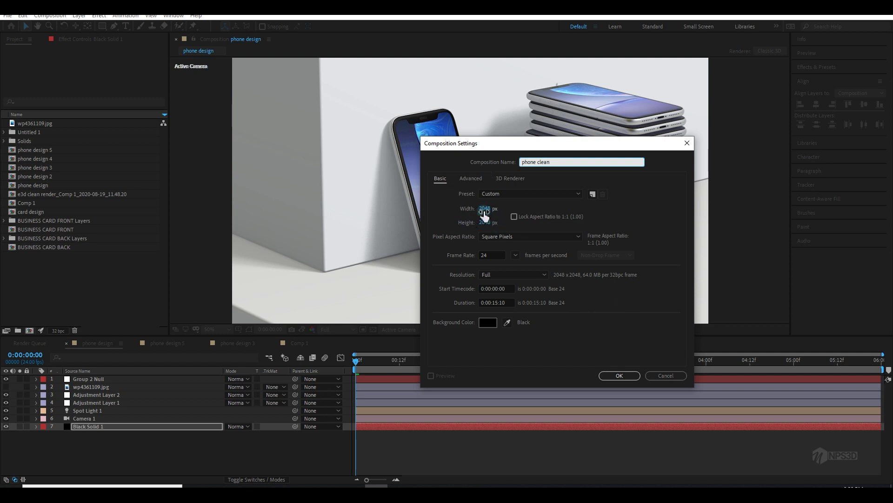
pyautogui.moveTo(476, 144); pyautogui.dragTo(443, 145)
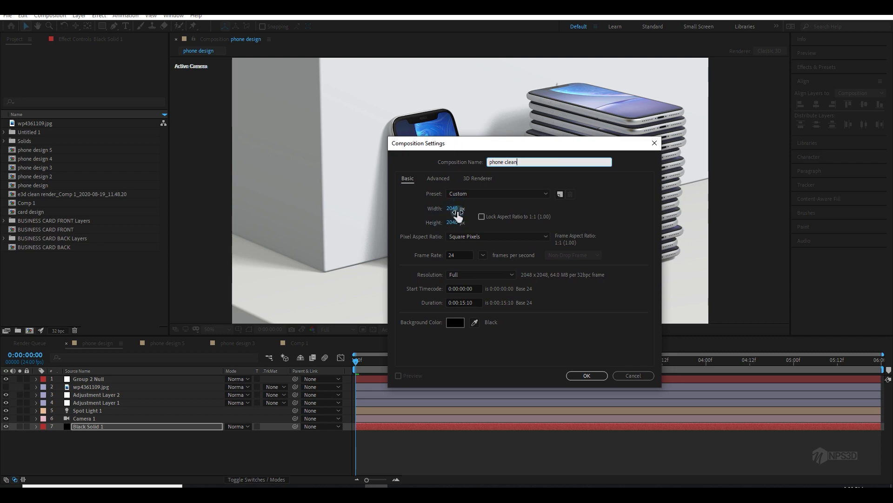
pyautogui.click(586, 376)
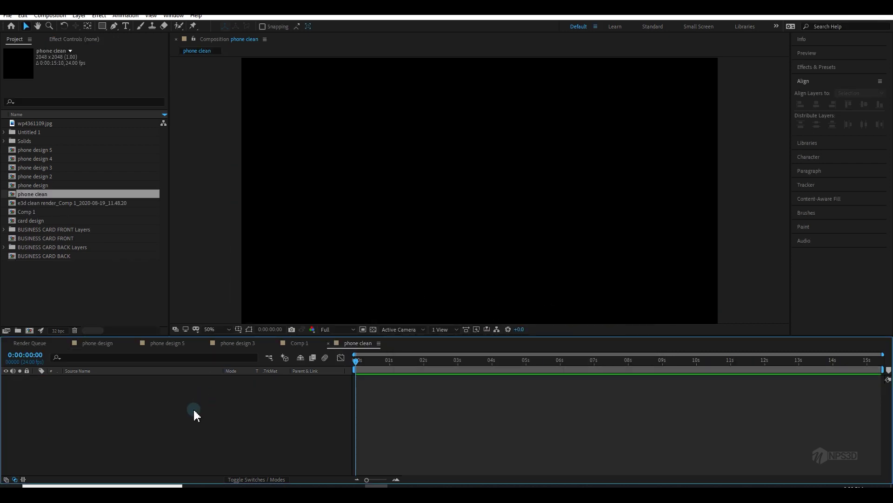
# Browse the layer context menu and Layer menu for new-layer options, cancelling without adding anything.
pyautogui.rightClick(193, 408)
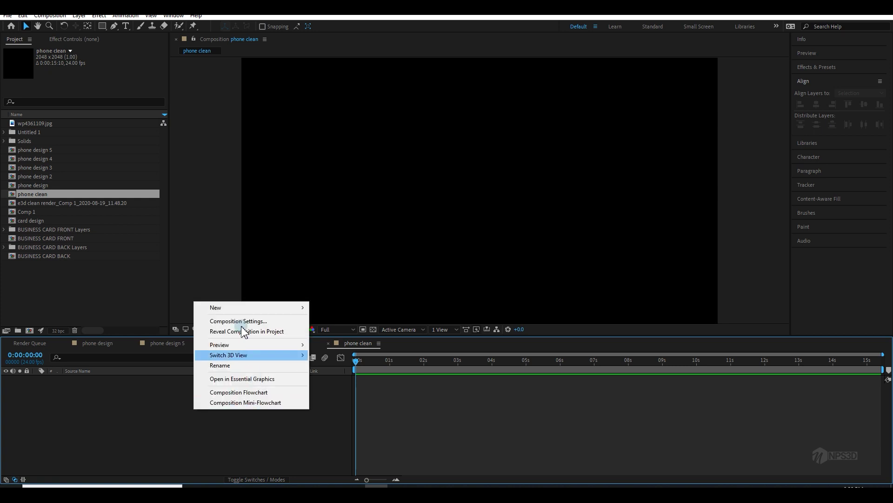
pyautogui.moveTo(235, 307)
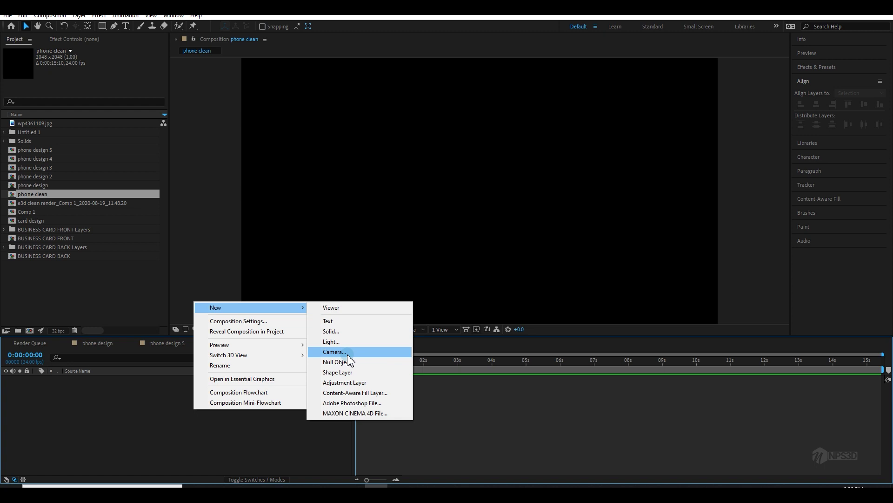
pyautogui.click(342, 331)
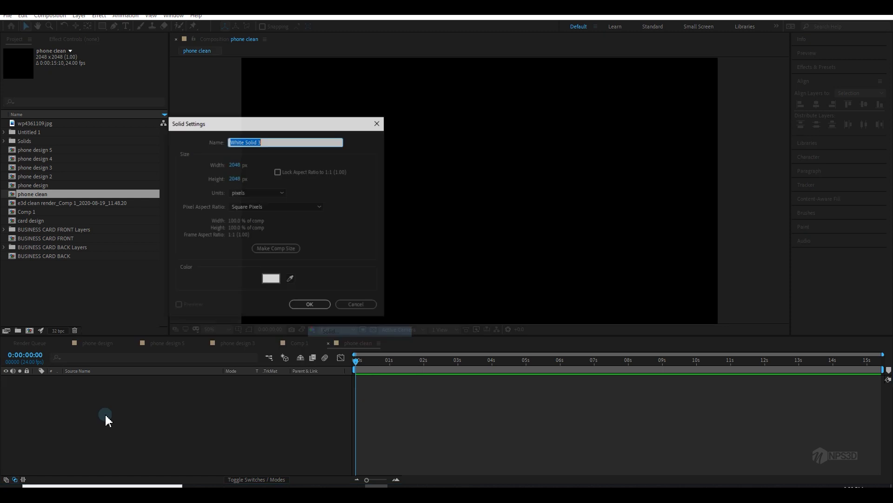
pyautogui.click(357, 303)
pyautogui.click(79, 16)
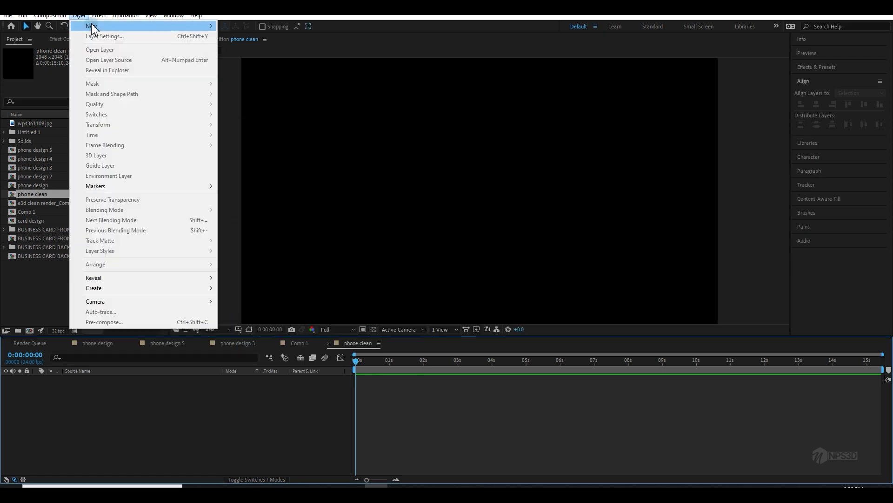
pyautogui.moveTo(91, 26)
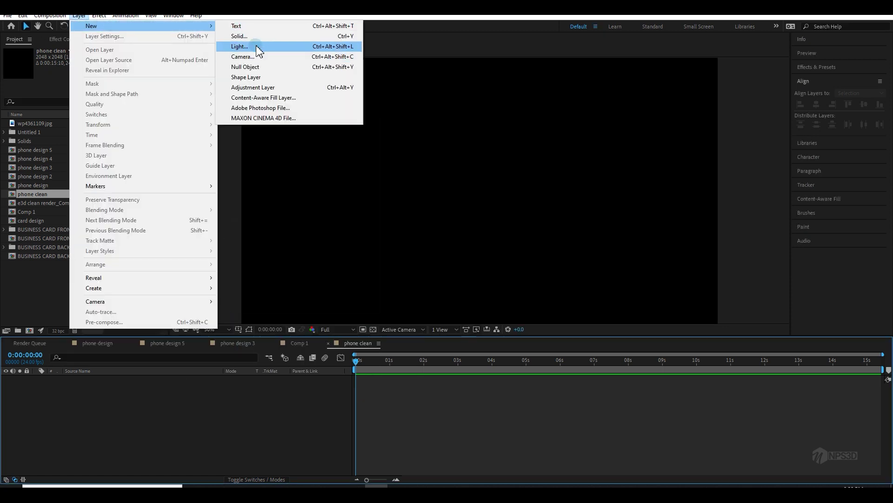
pyautogui.click(170, 416)
# Create a white comp-size solid named 'e3d' with Ctrl+Y.
pyautogui.hotkey('ctrl', 'y')
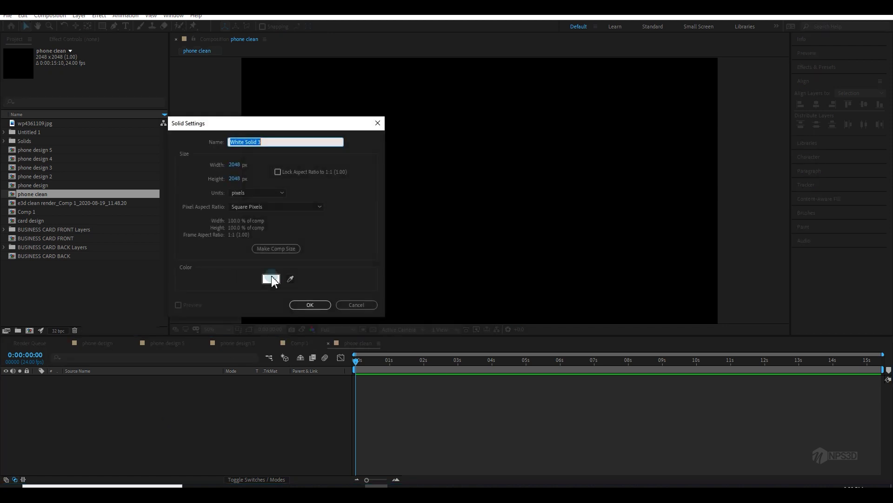
pyautogui.write('e3')
pyautogui.press('Return')
pyautogui.click(91, 39)
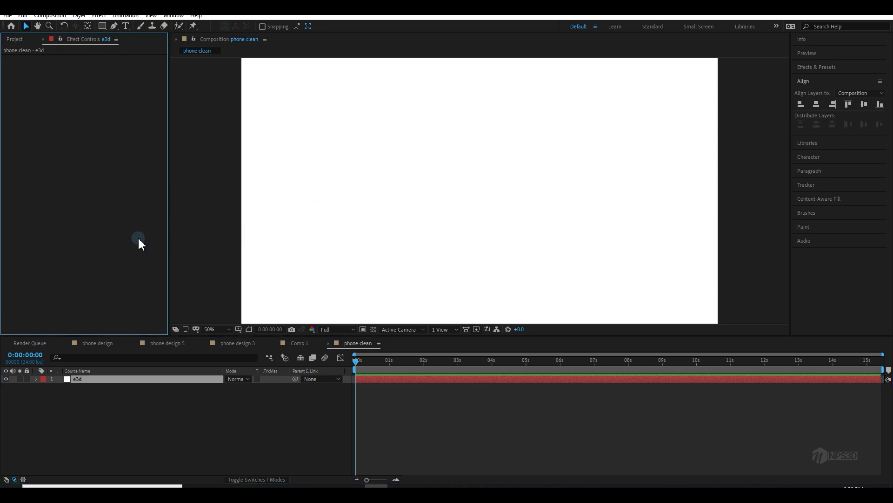
# Apply the Element effect to e3d via the effect search 'el' and open Scene Setup.
pyautogui.hotkey('ctrl', 'space')
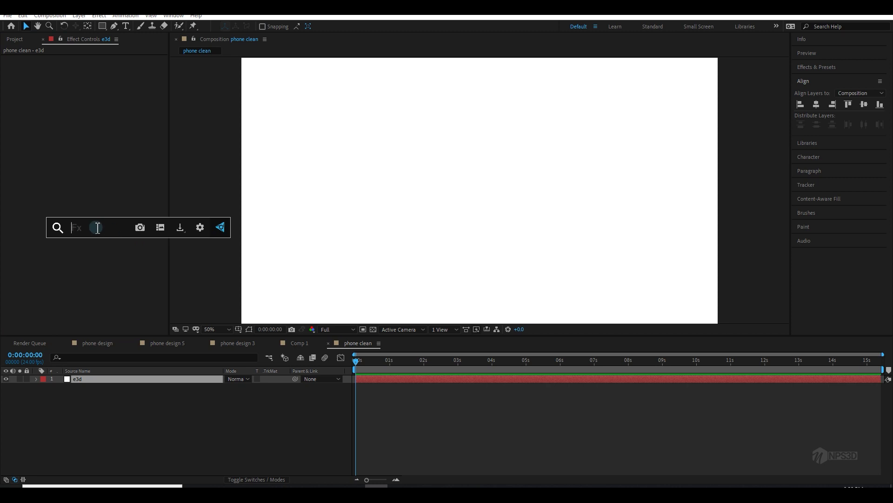
pyautogui.write('el')
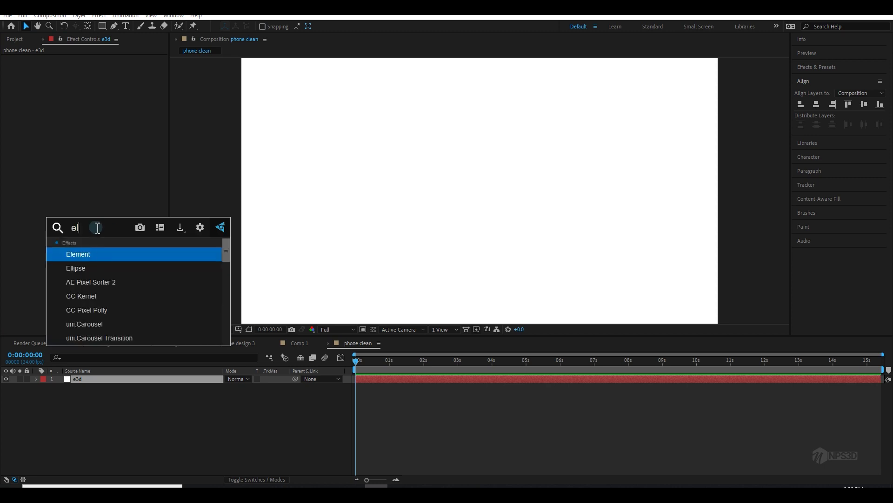
pyautogui.press('Return')
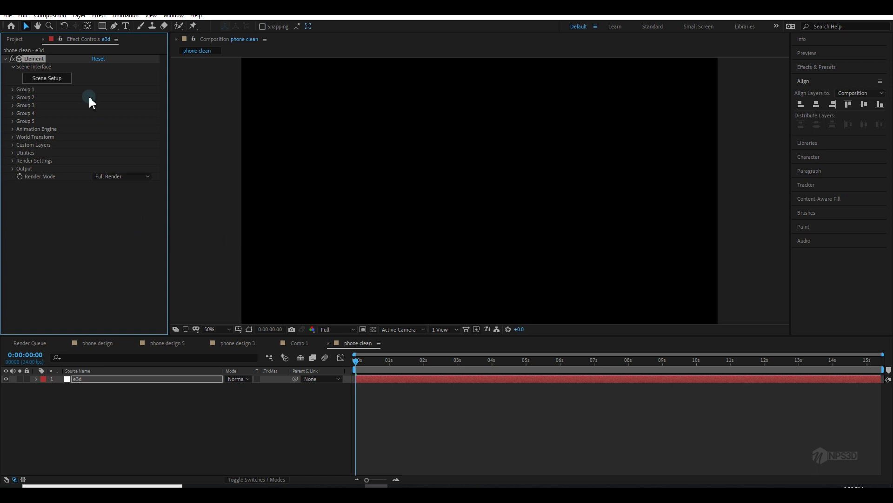
pyautogui.click(47, 78)
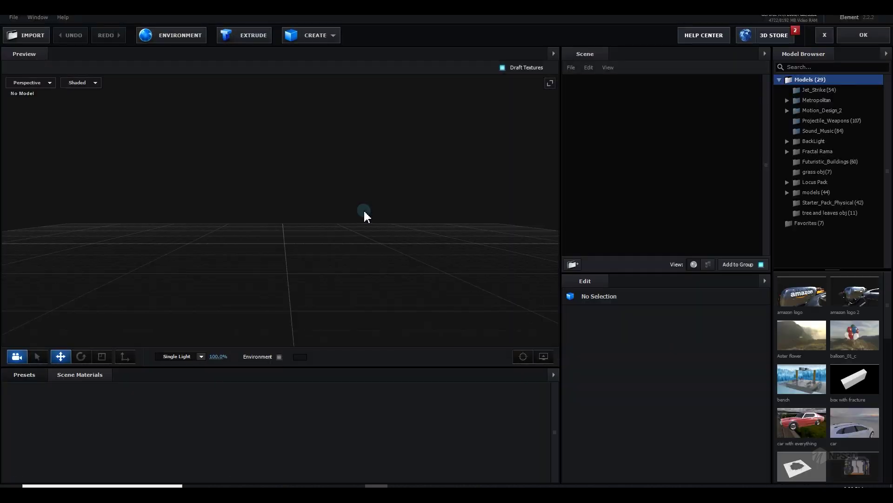
# Add a Box Model from the Create menu and zoom in on its corner.
pyautogui.moveTo(363, 209); pyautogui.dragTo(343, 200)
pyautogui.click(308, 35)
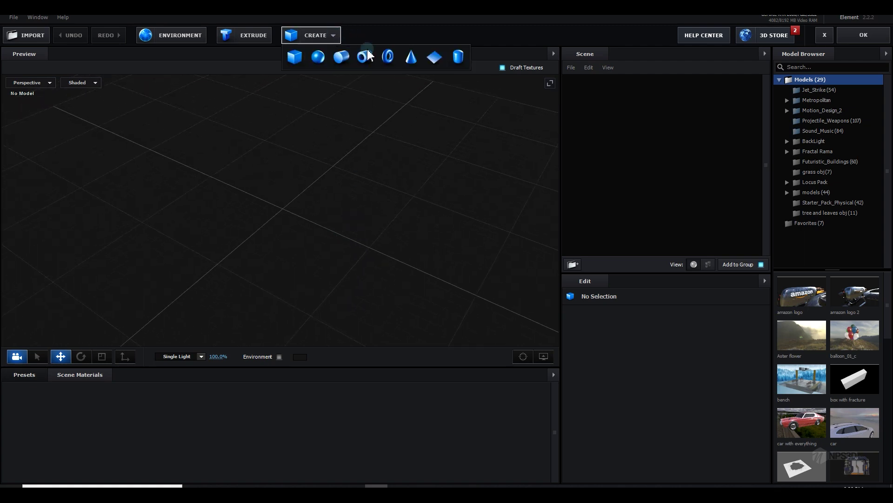
pyautogui.click(296, 57)
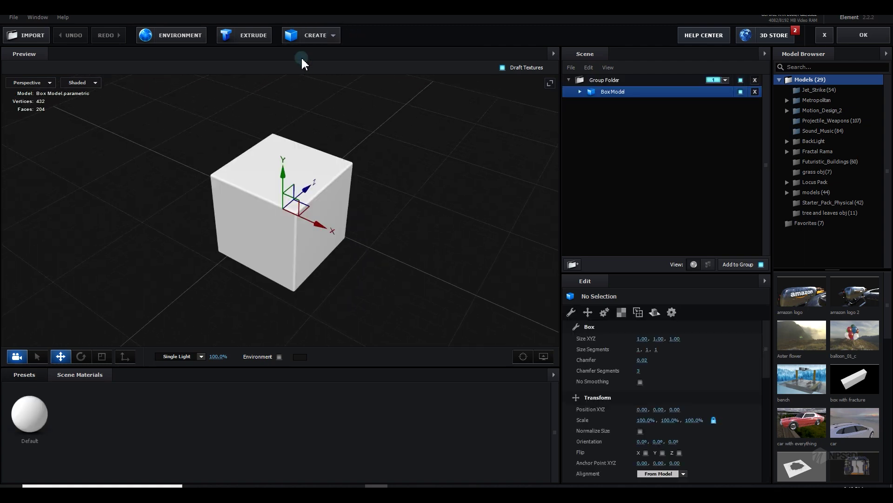
pyautogui.scroll(3, 401, 213)
pyautogui.scroll(5, 391, 228)
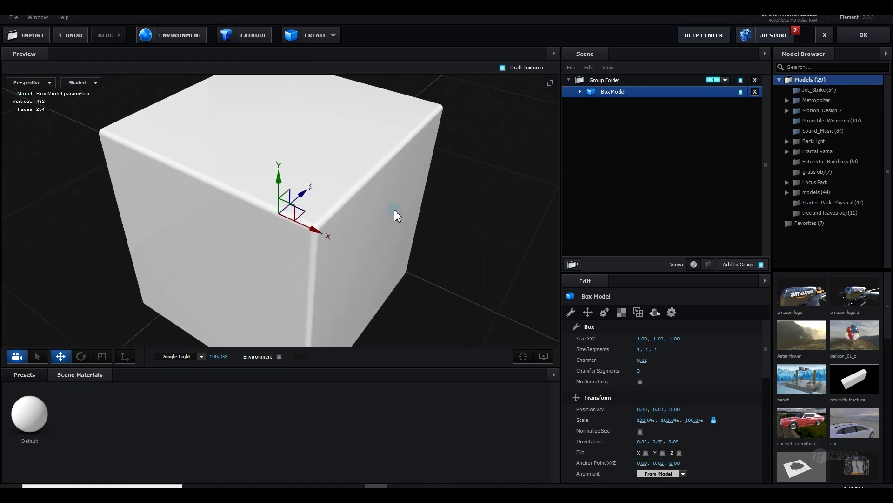
pyautogui.moveTo(371, 236)
pyautogui.mouseDown()
pyautogui.moveTo(410, 249)
pyautogui.moveTo(363, 227)
pyautogui.mouseUp()
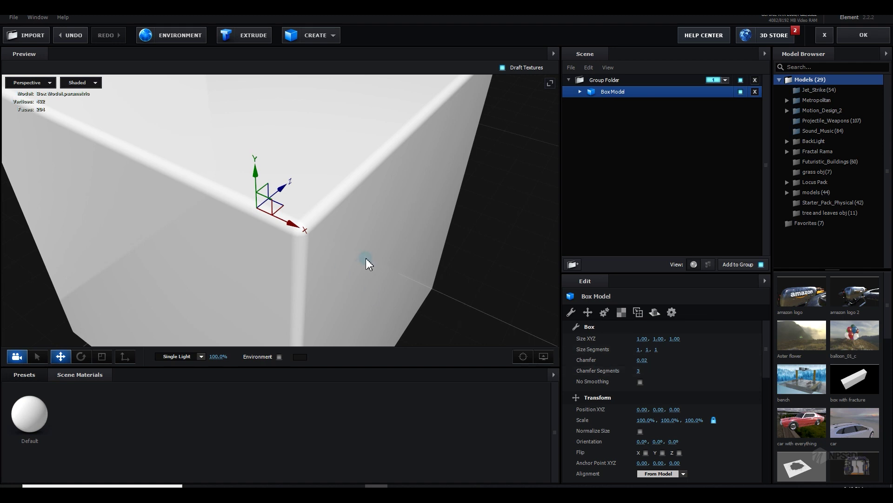
pyautogui.scroll(-4, 370, 265)
pyautogui.scroll(1, 391, 242)
pyautogui.scroll(-3, 392, 245)
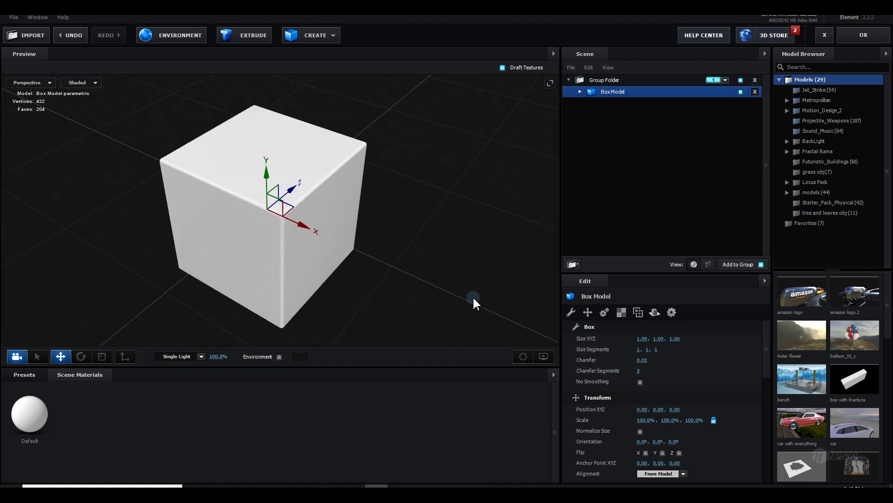
pyautogui.scroll(-4, 670, 409)
pyautogui.scroll(-1, 653, 450)
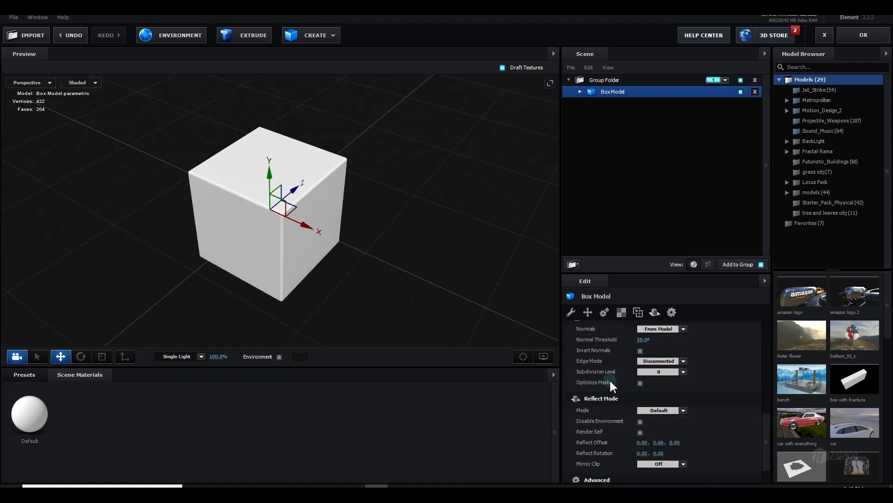
# Enable Optimize Mesh on the box, cutting its vertices from 432 to 146.
pyautogui.click(640, 383)
pyautogui.scroll(5, 184, 195)
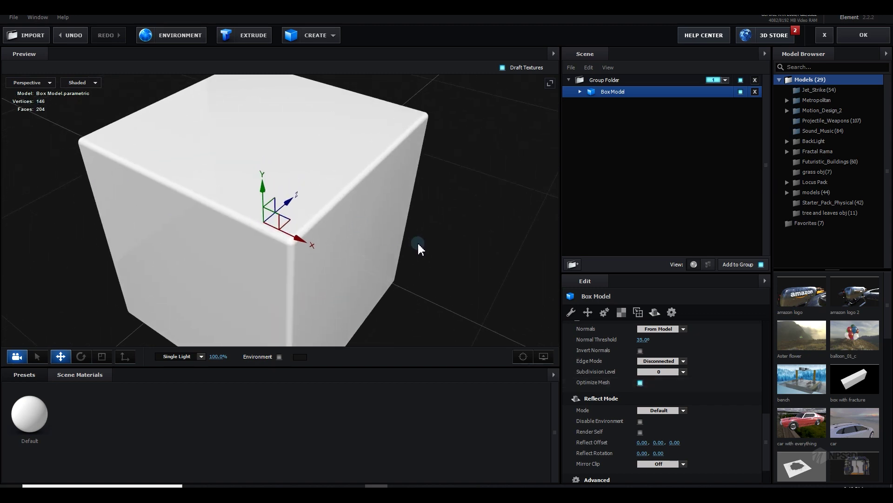
pyautogui.scroll(5, 344, 209)
pyautogui.scroll(-5, 344, 209)
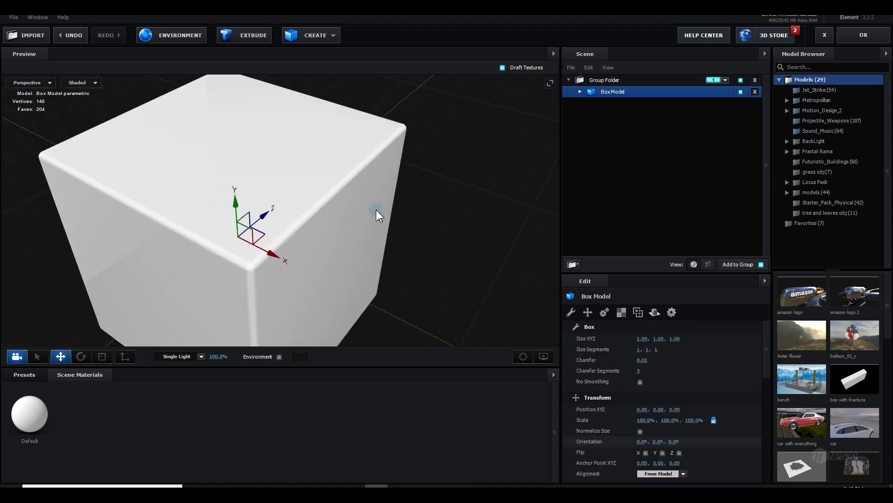
pyautogui.scroll(5, 343, 224)
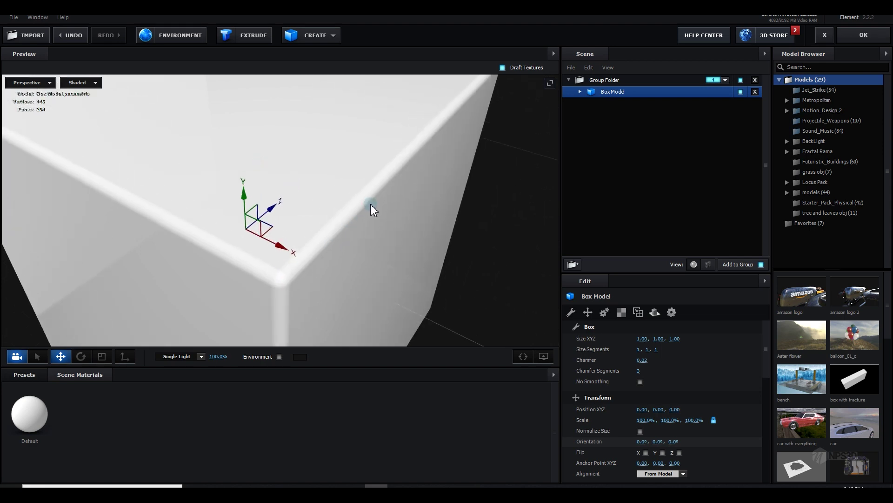
# Drag the Box Chamfer down to 0.00 so the cube has sharp edges.
pyautogui.moveTo(484, 96); pyautogui.dragTo(322, 264)
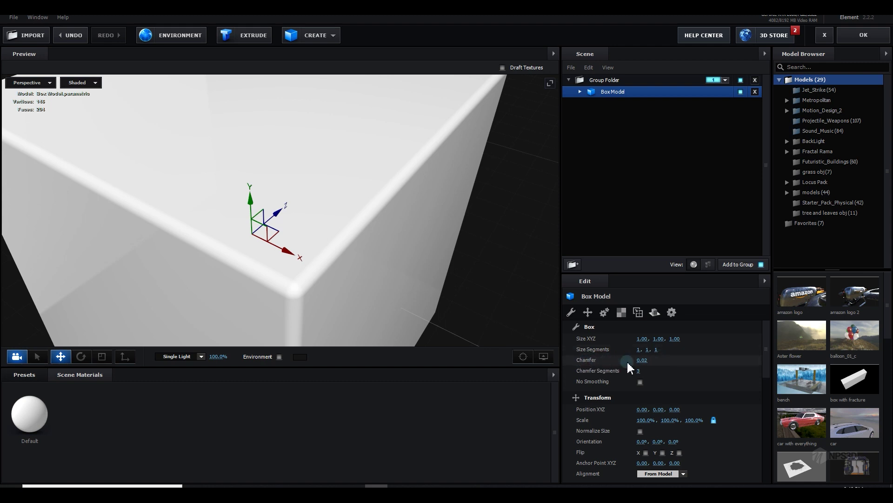
pyautogui.moveTo(644, 362); pyautogui.dragTo(627, 361)
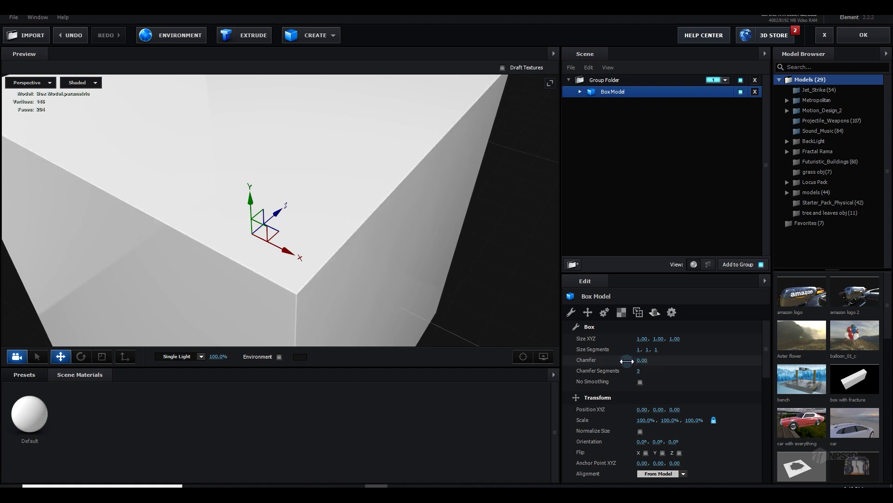
pyautogui.moveTo(390, 273)
pyautogui.mouseDown()
pyautogui.moveTo(404, 277)
pyautogui.moveTo(395, 269)
pyautogui.mouseUp()
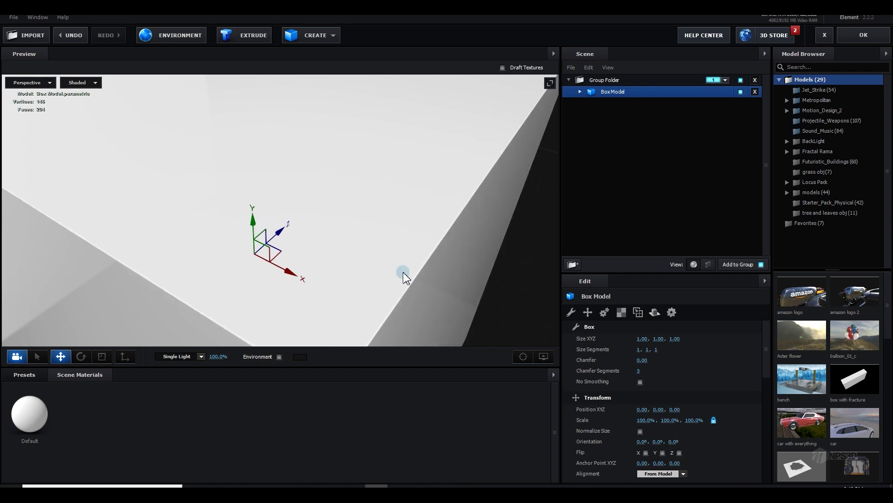
pyautogui.rightClick(605, 93)
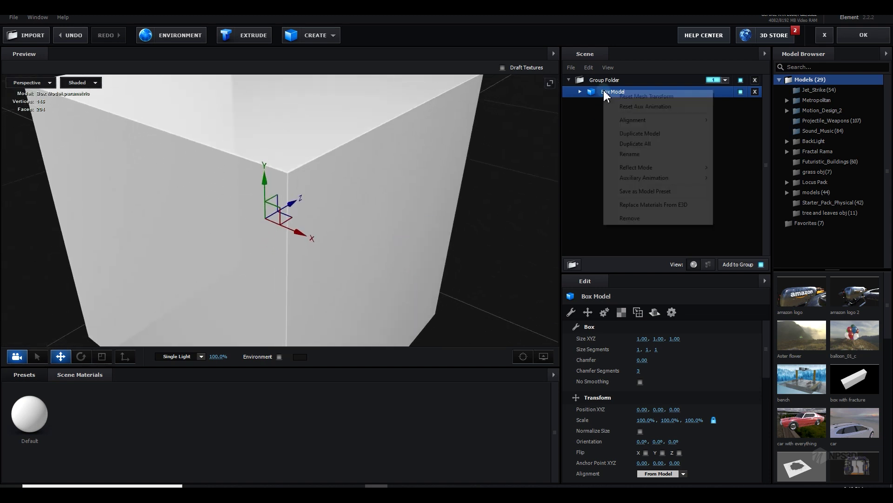
# Duplicate the Box Model and offset the copy into a stepped position.
pyautogui.click(675, 134)
pyautogui.scroll(-3, 285, 255)
pyautogui.moveTo(270, 197); pyautogui.dragTo(272, 214)
pyautogui.moveTo(300, 255)
pyautogui.mouseDown()
pyautogui.moveTo(323, 262)
pyautogui.moveTo(311, 262)
pyautogui.mouseUp()
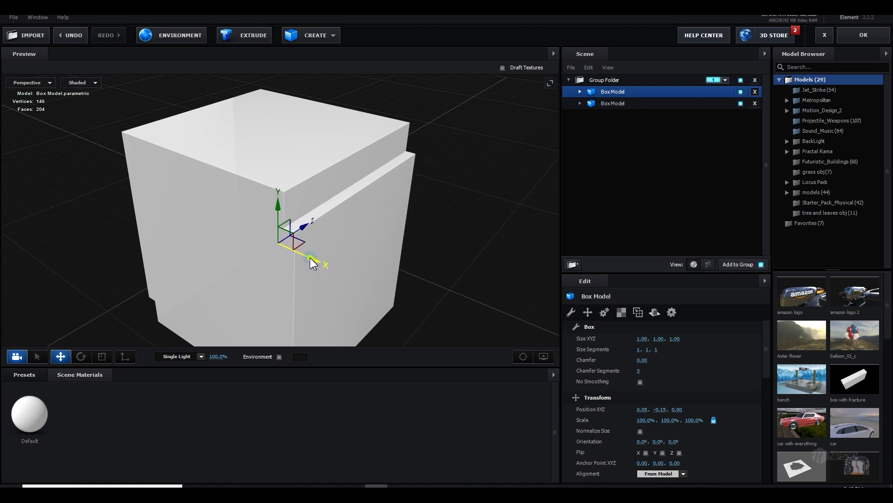
pyautogui.moveTo(312, 263); pyautogui.dragTo(299, 259)
pyautogui.moveTo(270, 208); pyautogui.dragTo(271, 192)
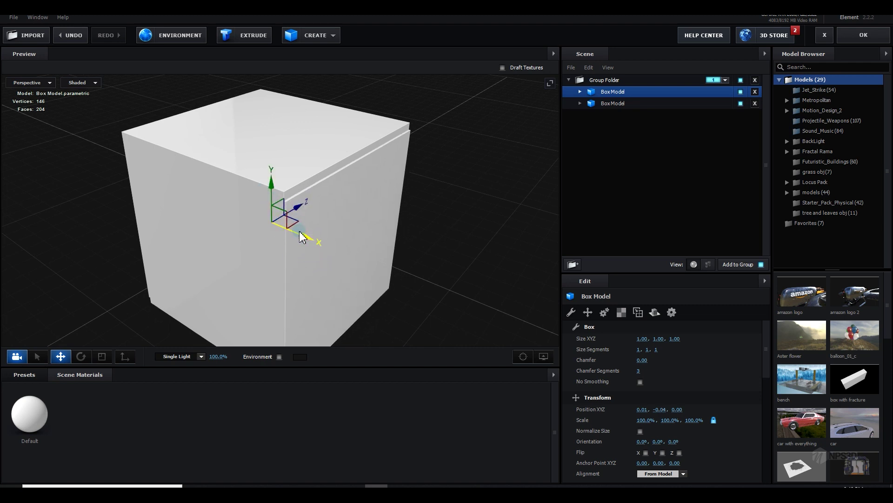
# Duplicate again, offset the third box, and scale it to 136.6%, 100%, 120.5%.
pyautogui.hotkey('ctrl', 'd')
pyautogui.moveTo(300, 237); pyautogui.dragTo(313, 240)
pyautogui.moveTo(282, 200); pyautogui.dragTo(330, 272)
pyautogui.press('r')
pyautogui.scroll(3, 352, 233)
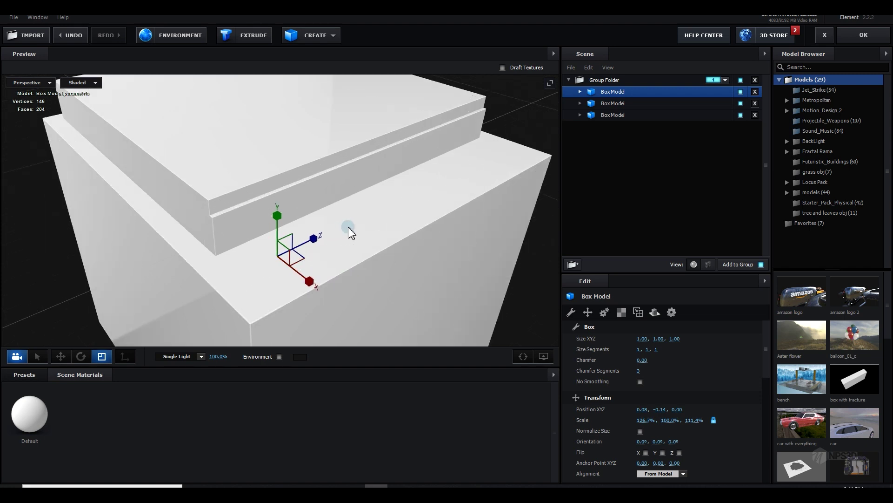
pyautogui.scroll(3, 368, 214)
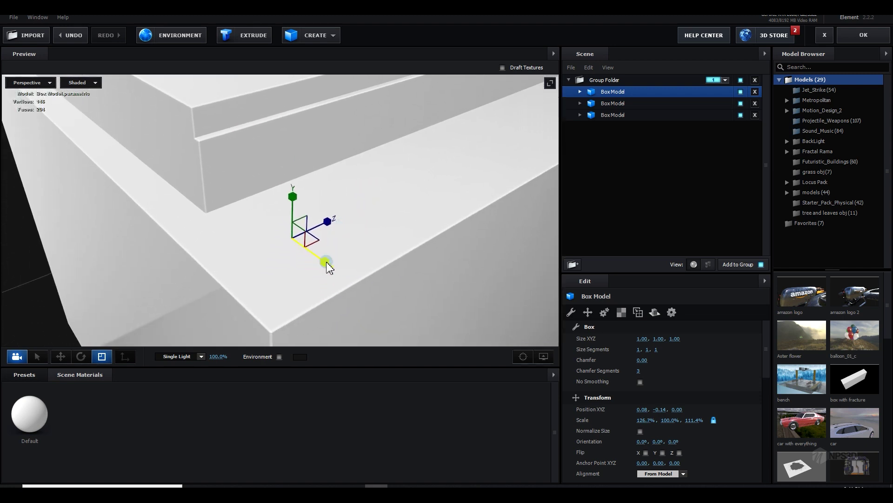
pyautogui.moveTo(329, 267); pyautogui.dragTo(334, 271)
pyautogui.moveTo(329, 223); pyautogui.dragTo(355, 249)
# Move the third box up to Position Y 0.04 and show the Favorites model library.
pyautogui.press('w')
pyautogui.click(240, 135)
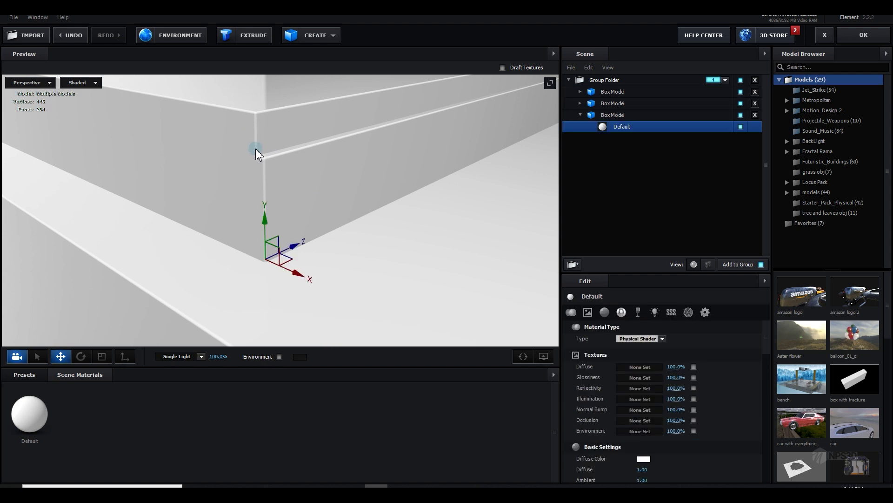
pyautogui.moveTo(265, 220); pyautogui.dragTo(261, 202)
pyautogui.moveTo(320, 191); pyautogui.dragTo(335, 226)
pyautogui.click(578, 116)
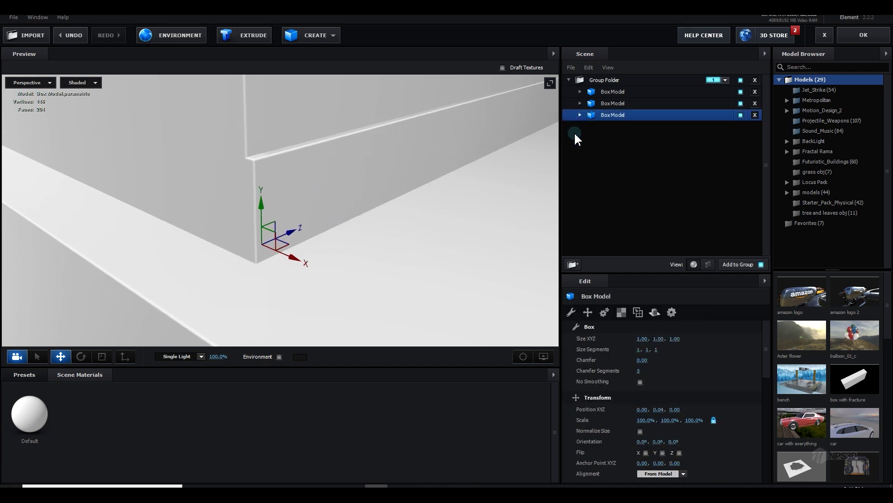
pyautogui.moveTo(343, 173); pyautogui.dragTo(368, 185)
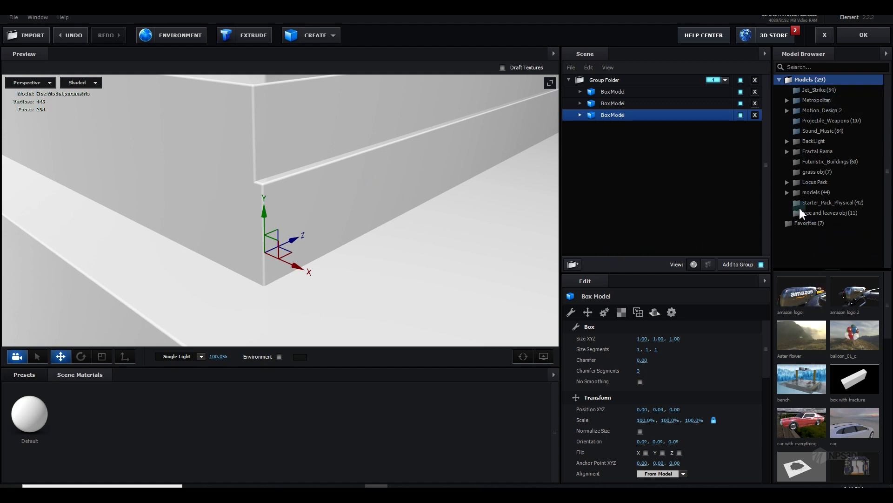
pyautogui.click(803, 223)
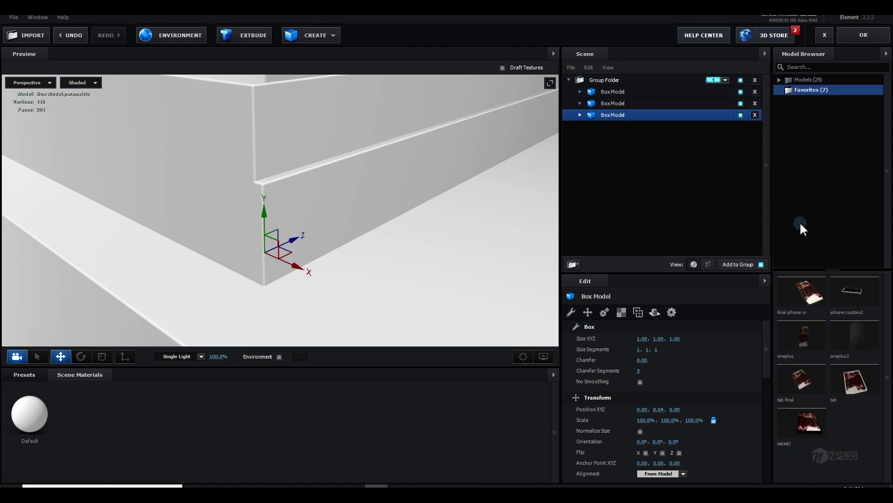
# Add the iPhone+11+R favourite, lift it above the boxes, and scale it to 16%.
pyautogui.doubleClick(811, 301)
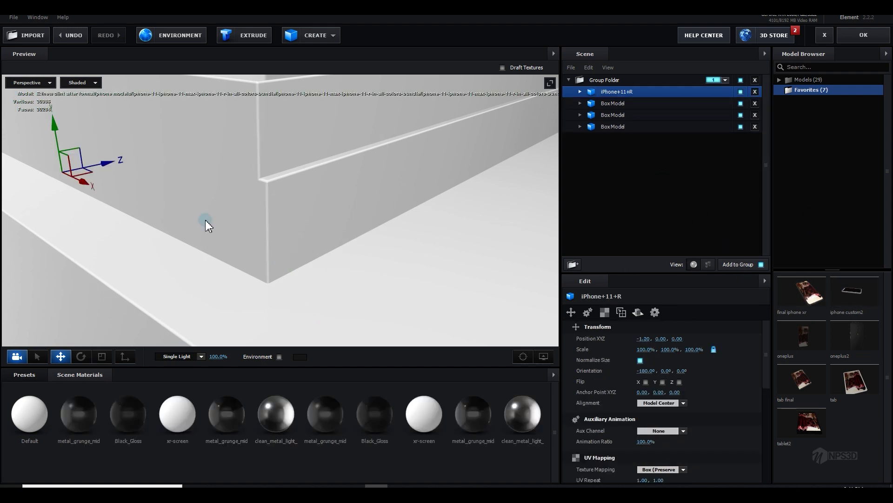
pyautogui.moveTo(319, 256); pyautogui.dragTo(434, 235)
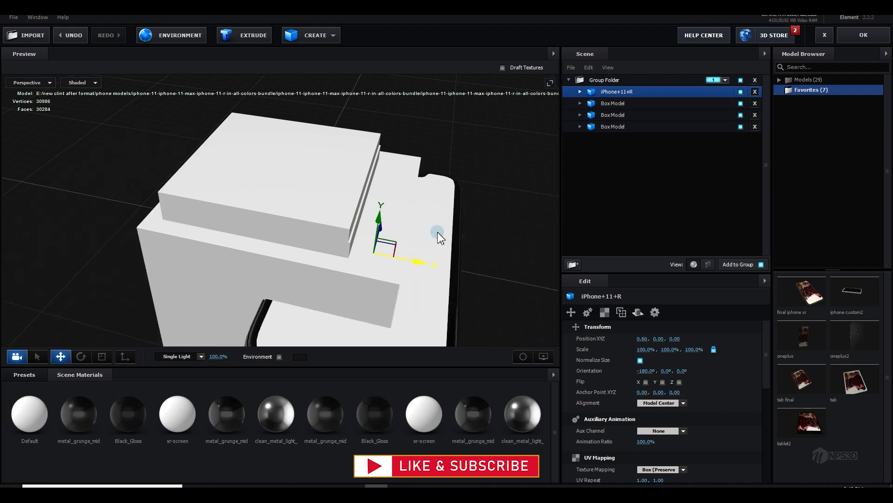
pyautogui.moveTo(381, 230); pyautogui.dragTo(389, 139)
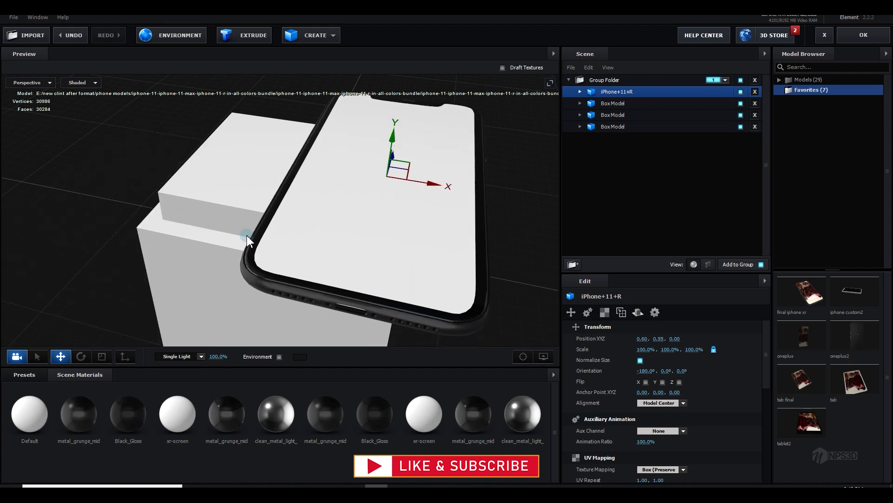
pyautogui.moveTo(247, 239); pyautogui.dragTo(250, 270)
pyautogui.moveTo(454, 210); pyautogui.dragTo(400, 208)
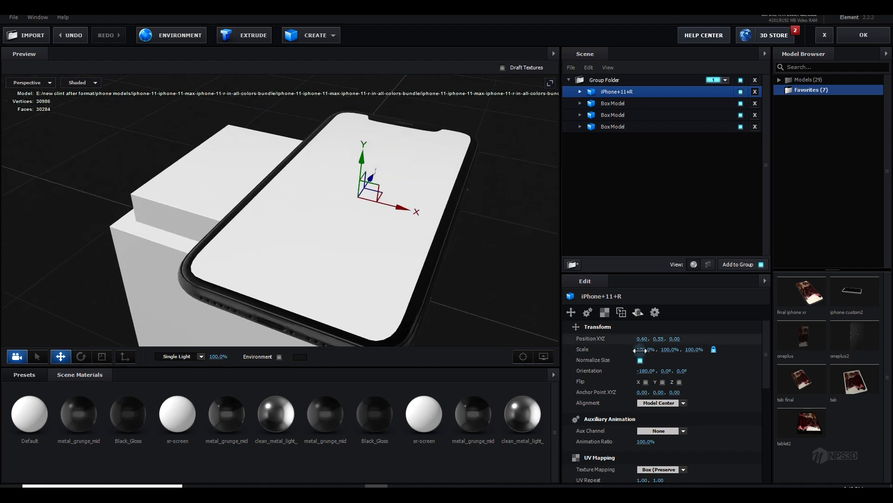
pyautogui.moveTo(625, 355); pyautogui.dragTo(575, 362)
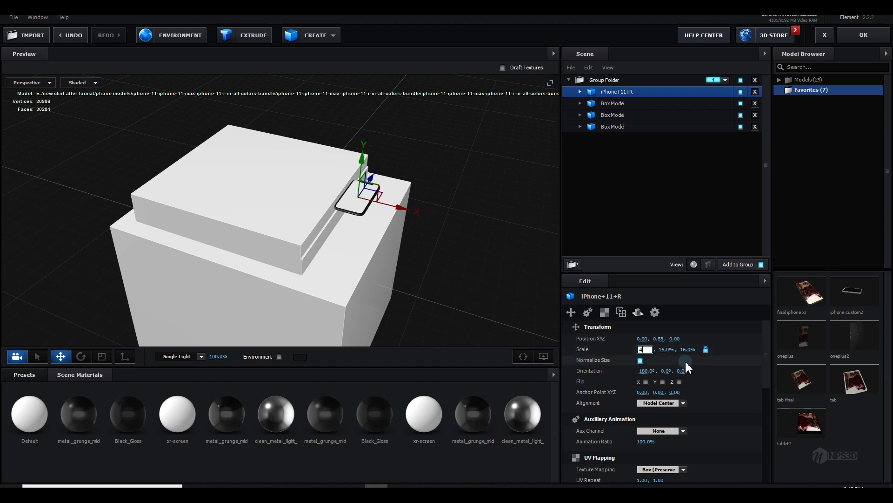
# Set the iPhone's scale to 4% and move it down and back toward the box.
pyautogui.press('Return')
pyautogui.moveTo(361, 166); pyautogui.dragTo(359, 243)
pyautogui.moveTo(373, 213); pyautogui.dragTo(329, 269)
pyautogui.scroll(3, 400, 217)
pyautogui.scroll(2, 432, 225)
pyautogui.moveTo(433, 225); pyautogui.dragTo(279, 223)
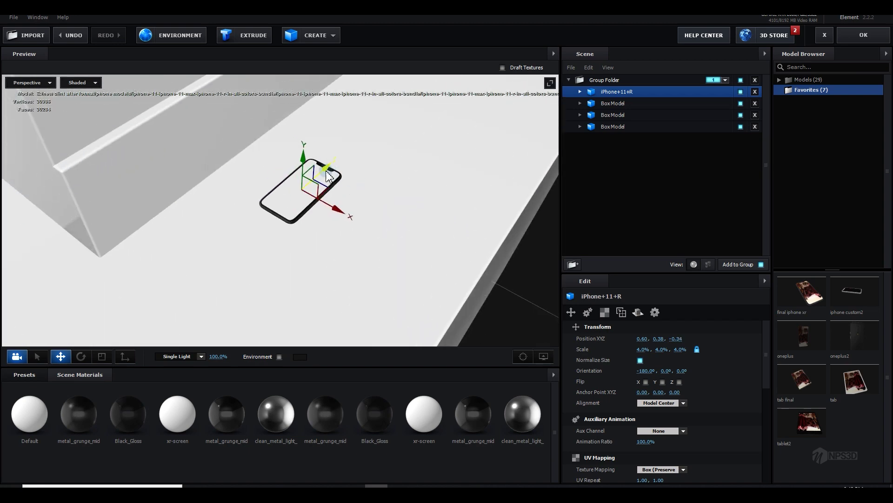
# Rotate the phone to 90°, 342.6°, 90° and lean it against the box at 0.53, 0.41, -0.46.
pyautogui.click(81, 356)
pyautogui.moveTo(218, 260); pyautogui.dragTo(328, 310)
pyautogui.press('w')
pyautogui.moveTo(359, 180); pyautogui.dragTo(356, 130)
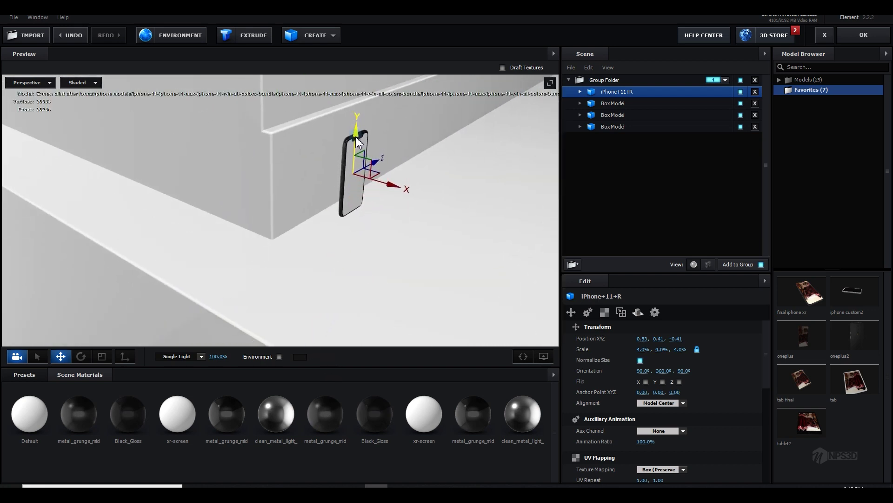
pyautogui.press('e')
pyautogui.moveTo(358, 242); pyautogui.dragTo(425, 240)
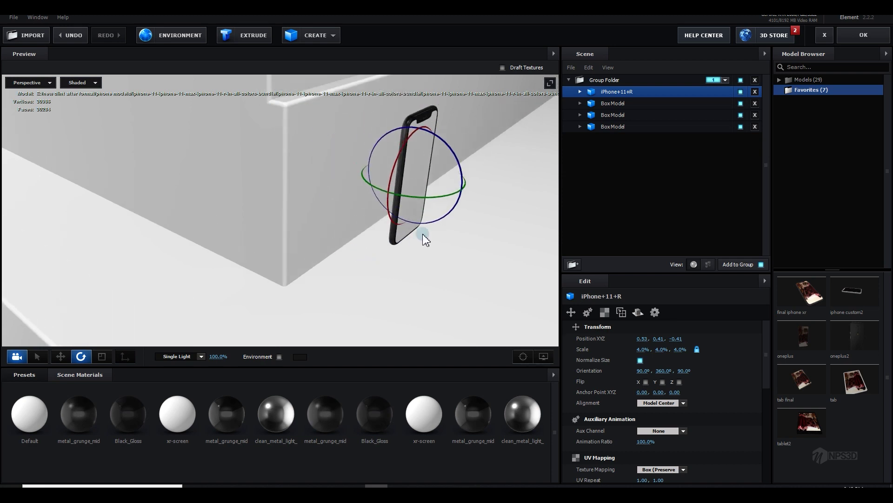
pyautogui.moveTo(459, 171); pyautogui.dragTo(401, 188)
pyautogui.press('w')
pyautogui.moveTo(409, 223); pyautogui.dragTo(389, 223)
# Orbit in close to check the phone's contact with the box.
pyautogui.scroll(5, 319, 218)
pyautogui.moveTo(319, 229); pyautogui.dragTo(317, 185)
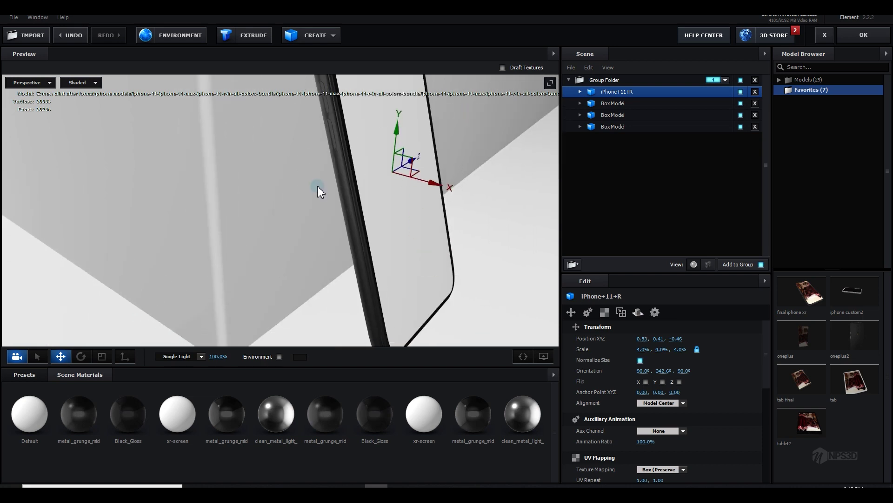
pyautogui.scroll(-5, 315, 205)
pyautogui.moveTo(314, 222)
pyautogui.mouseDown()
pyautogui.moveTo(283, 219)
pyautogui.moveTo(309, 208)
pyautogui.moveTo(355, 208)
pyautogui.moveTo(324, 173)
pyautogui.moveTo(458, 304)
pyautogui.mouseUp()
pyautogui.scroll(5, 298, 205)
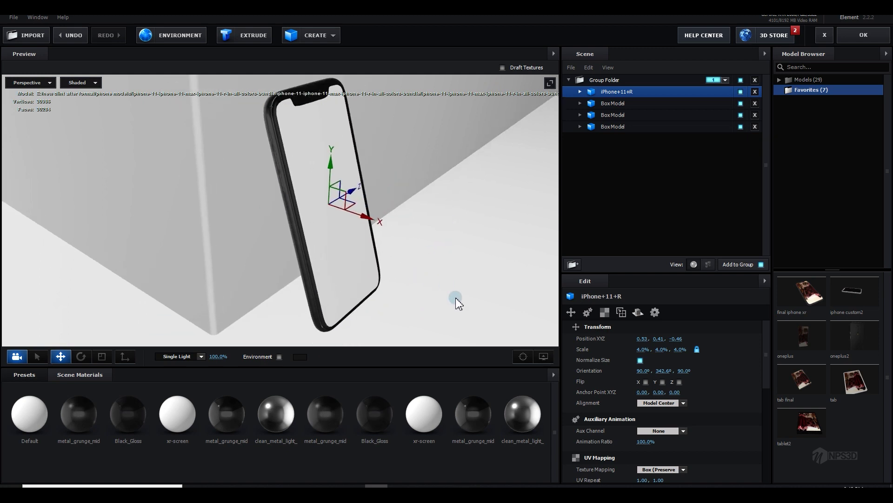
pyautogui.click(524, 356)
# Turn on ambient occlusion in the Element preview and lower the phone slightly along Y.
pyautogui.click(472, 325)
pyautogui.moveTo(421, 218); pyautogui.dragTo(423, 238)
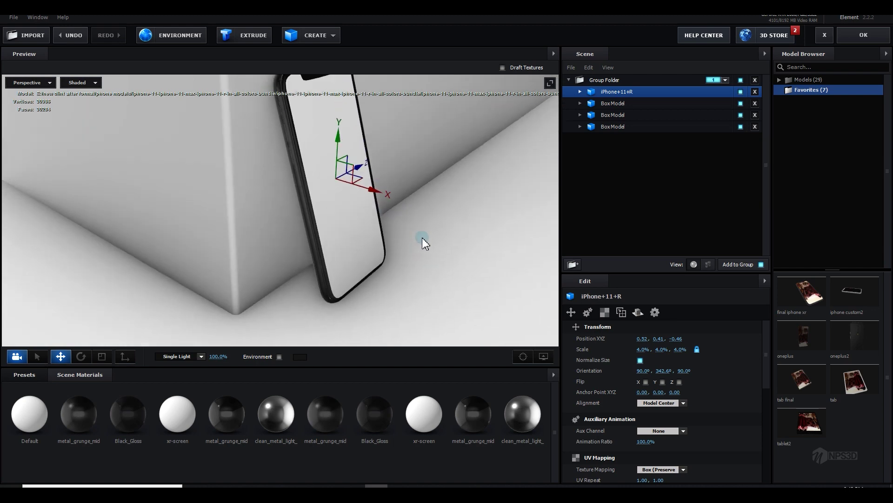
pyautogui.moveTo(335, 139); pyautogui.dragTo(339, 155)
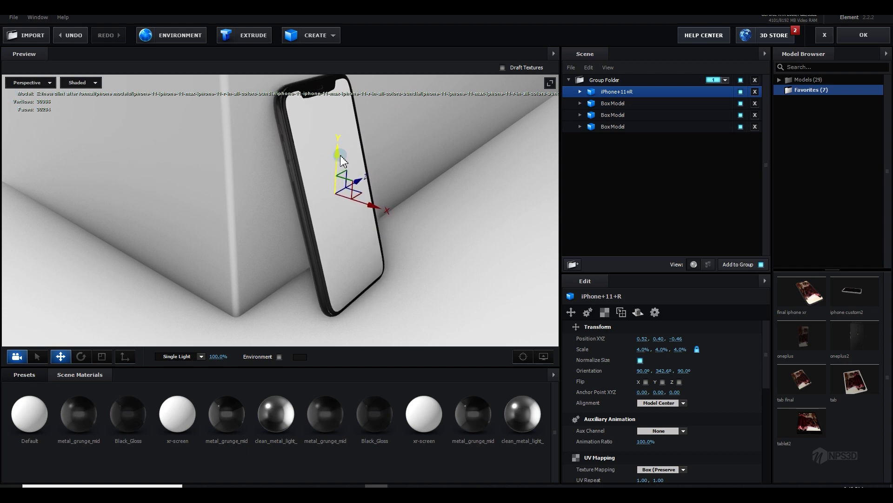
pyautogui.scroll(-3, 317, 195)
pyautogui.moveTo(303, 209); pyautogui.dragTo(326, 261)
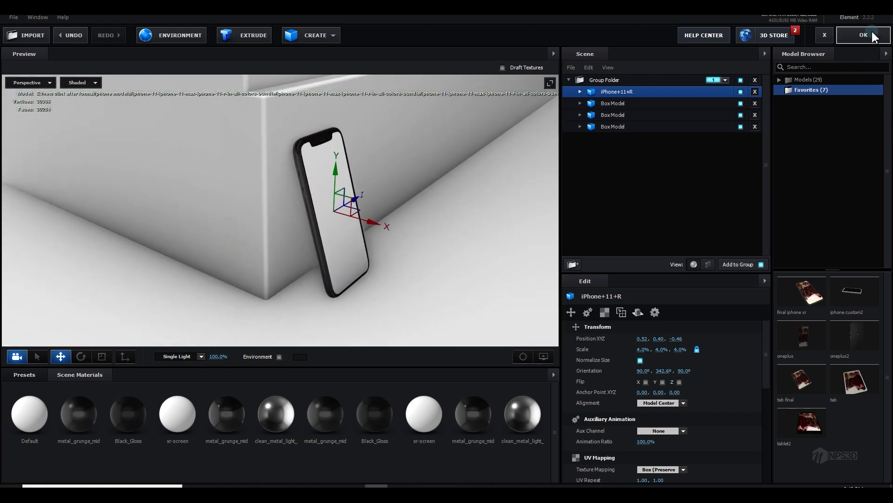
# Select the first BoxModel and accept the Element scene with OK.
pyautogui.click(628, 103)
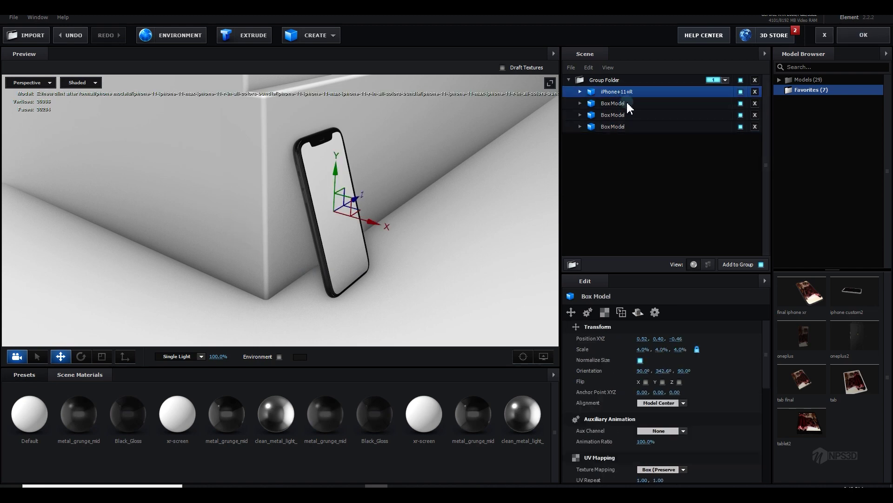
pyautogui.scroll(-3, 678, 415)
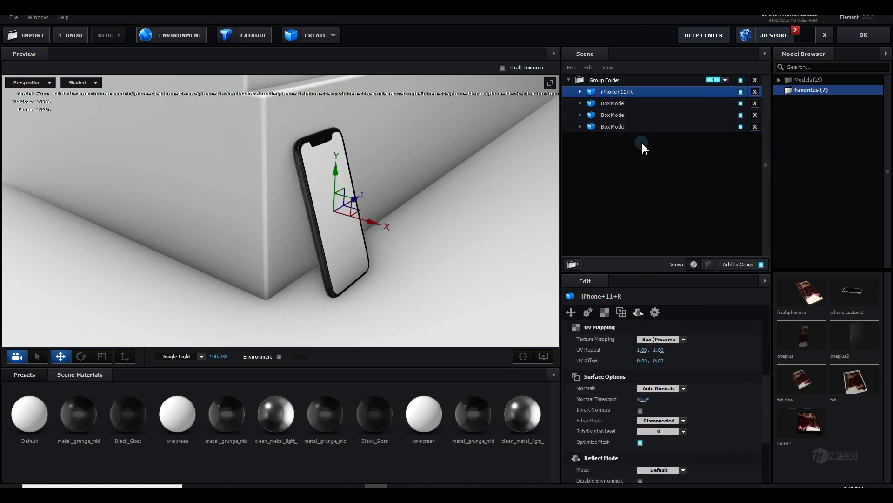
pyautogui.click(882, 38)
# Add a new camera layer, Camera 1, with its default settings.
pyautogui.rightClick(196, 440)
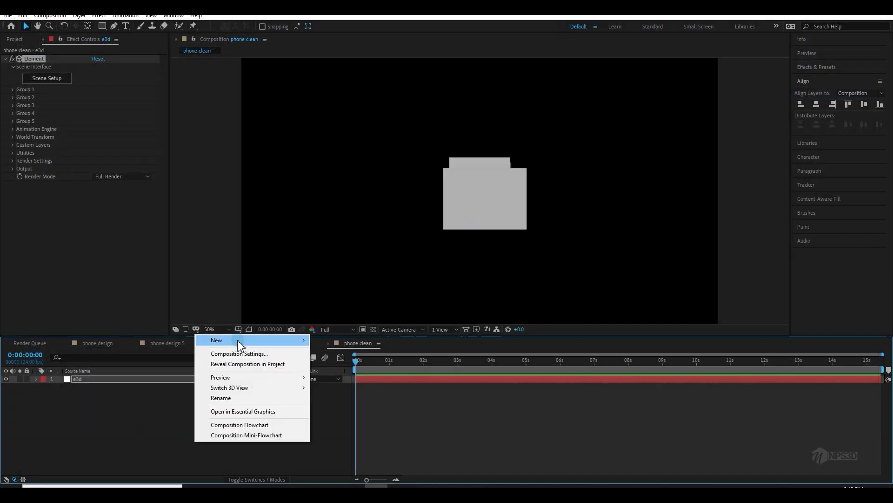
pyautogui.moveTo(239, 345)
pyautogui.click(347, 388)
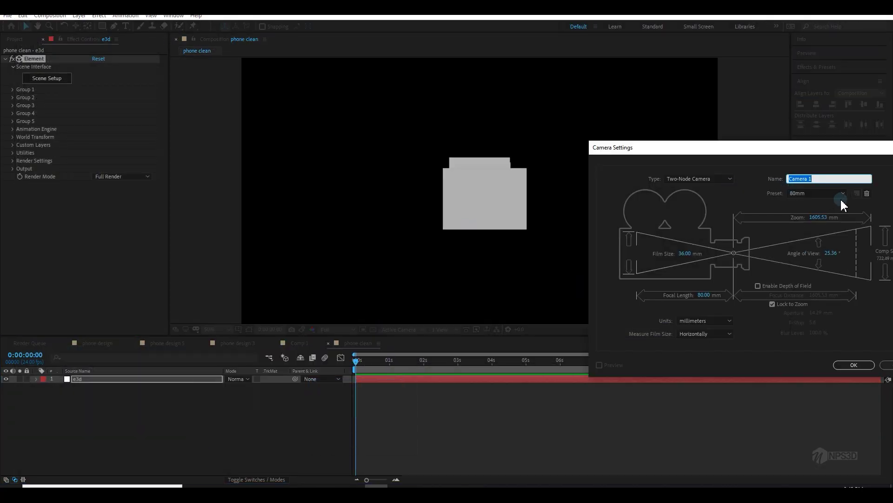
pyautogui.click(854, 365)
# Orbit Camera 1 around the box, dolly it much closer, and zoom the viewer to 25%.
pyautogui.press('c')
pyautogui.moveTo(551, 207); pyautogui.dragTo(503, 232)
pyautogui.press('c')
pyautogui.press('c')
pyautogui.moveTo(471, 193); pyautogui.dragTo(436, 175)
pyautogui.press('c')
pyautogui.press('c')
pyautogui.press(',')
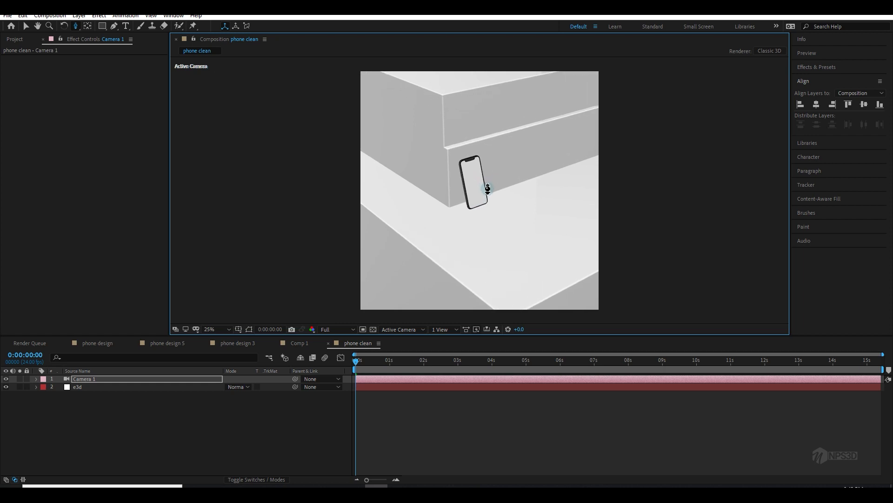
# Pan and orbit Camera 1 to fine-tune the framing of the phone against the box.
pyautogui.press('c')
pyautogui.scroll(3, 447, 175)
pyautogui.scroll(-3, 448, 175)
pyautogui.press('c')
pyautogui.moveTo(462, 181)
pyautogui.mouseDown()
pyautogui.moveTo(454, 186)
pyautogui.moveTo(470, 189)
pyautogui.moveTo(459, 190)
pyautogui.mouseUp()
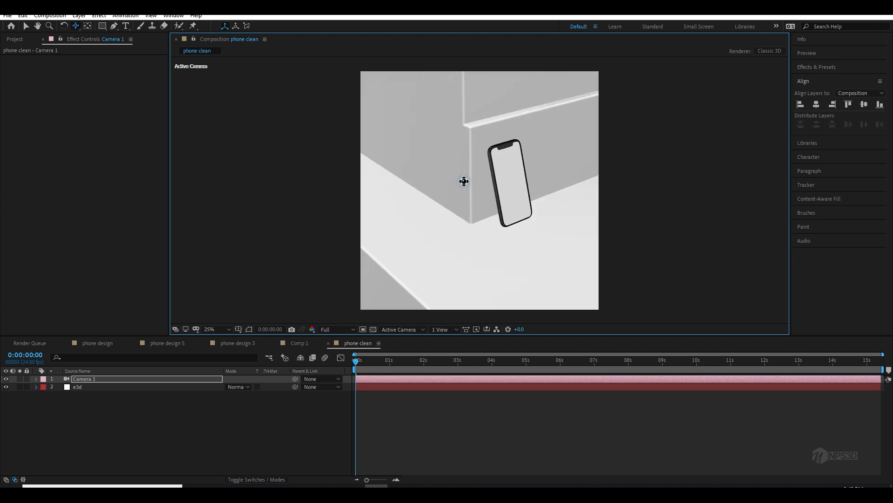
pyautogui.press('c')
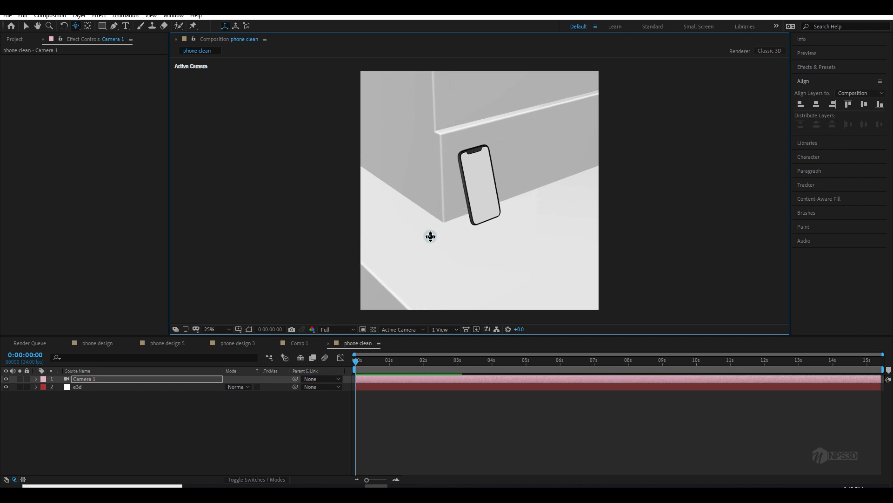
pyautogui.moveTo(430, 236); pyautogui.dragTo(464, 211)
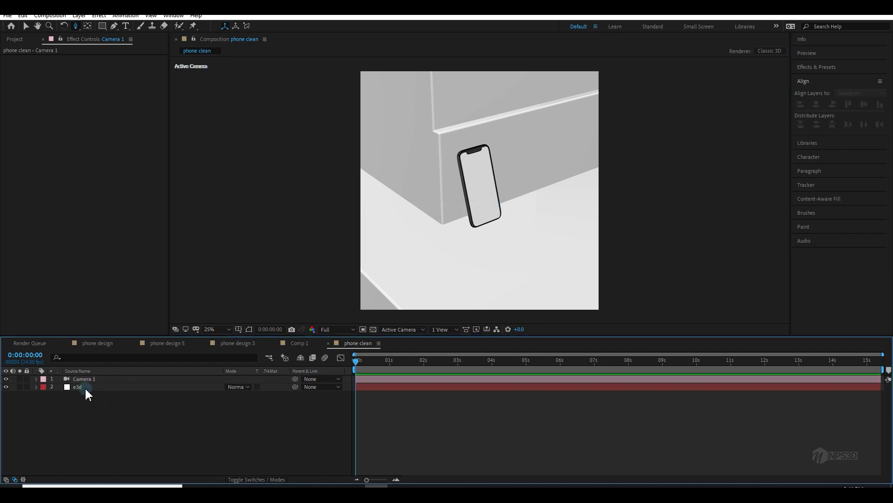
pyautogui.click(84, 387)
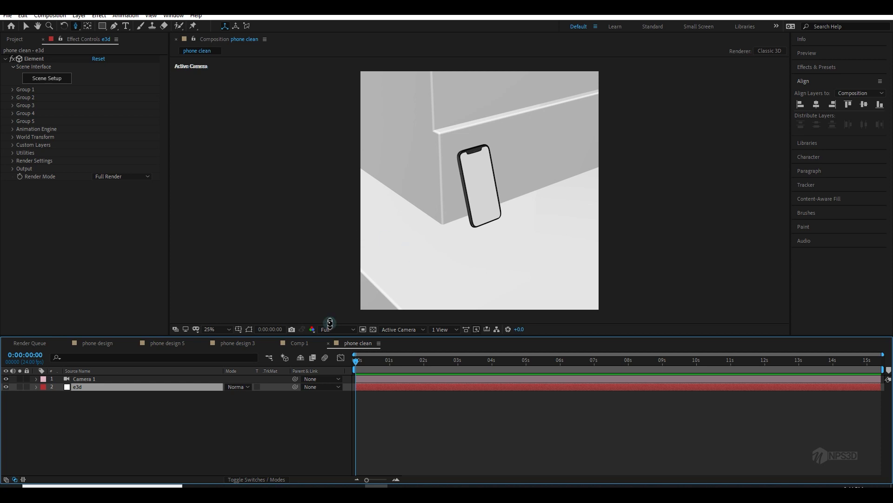
pyautogui.click(158, 425)
# Create Spot Light 1 as a Spot type light with Shadow Darkness set to 100%.
pyautogui.rightClick(151, 417)
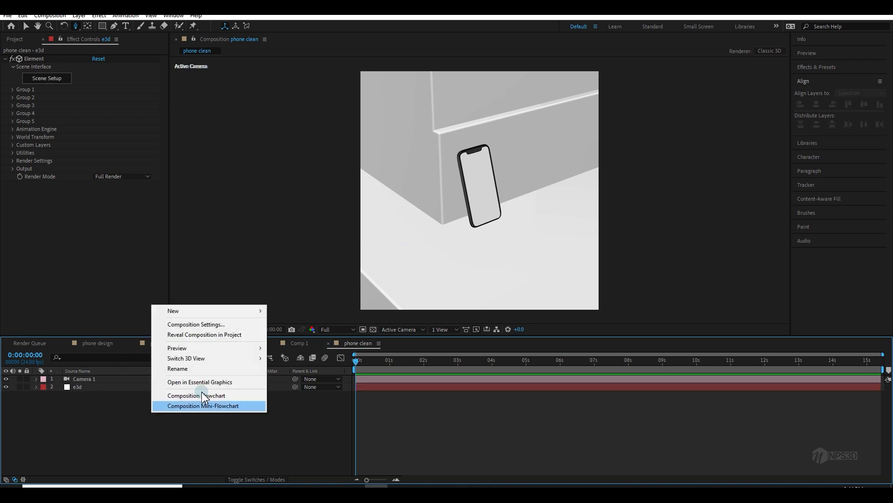
pyautogui.rightClick(98, 413)
pyautogui.moveTo(131, 317)
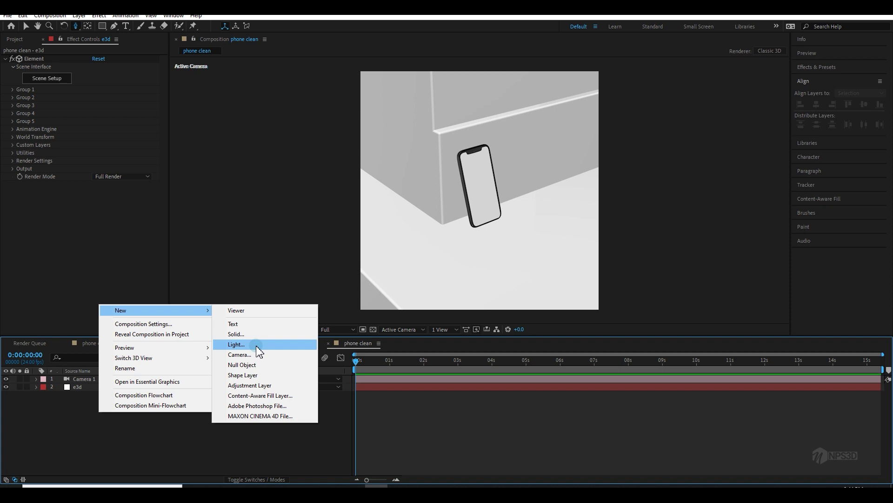
pyautogui.click(258, 350)
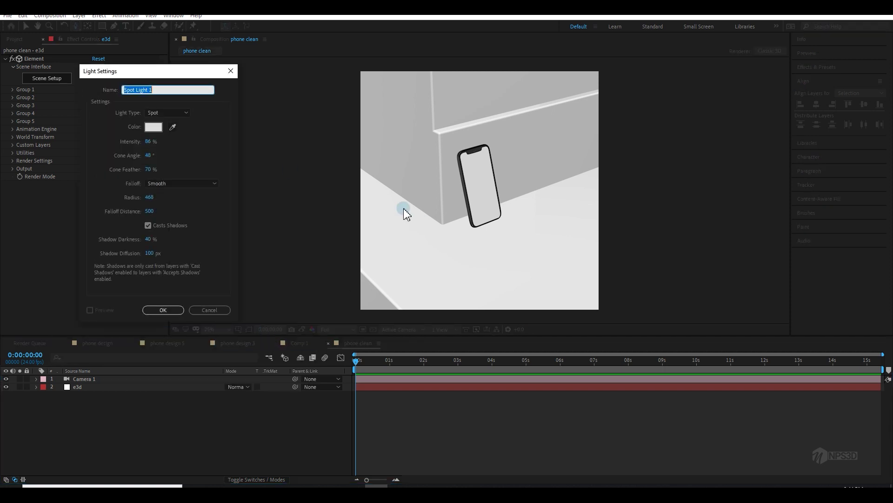
pyautogui.click(171, 114)
pyautogui.click(166, 111)
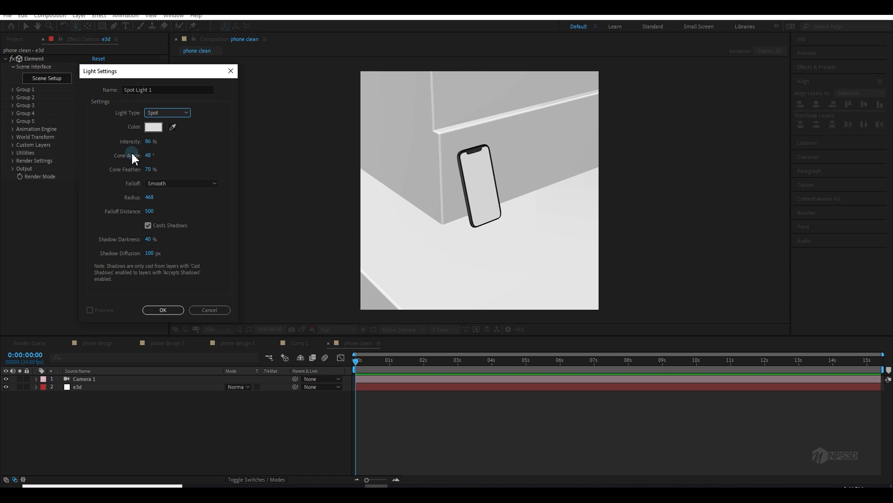
pyautogui.click(156, 239)
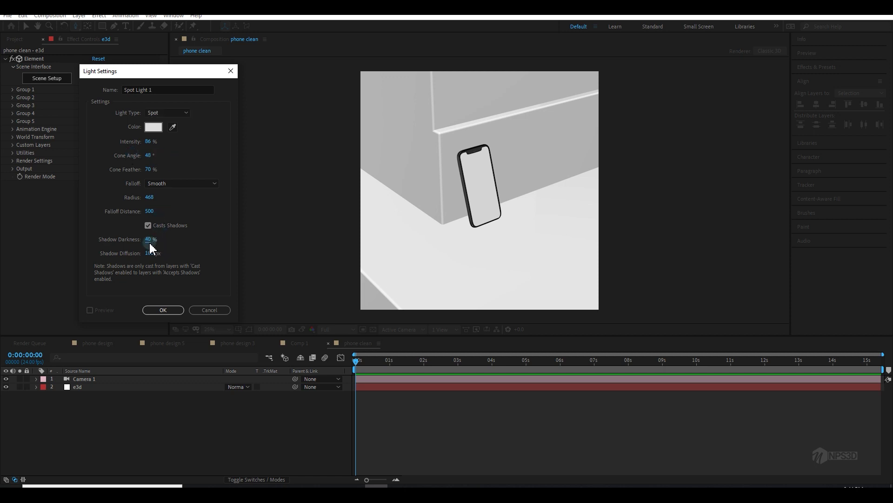
pyautogui.write('100')
pyautogui.click(195, 240)
pyautogui.press('Tab')
pyautogui.click(162, 309)
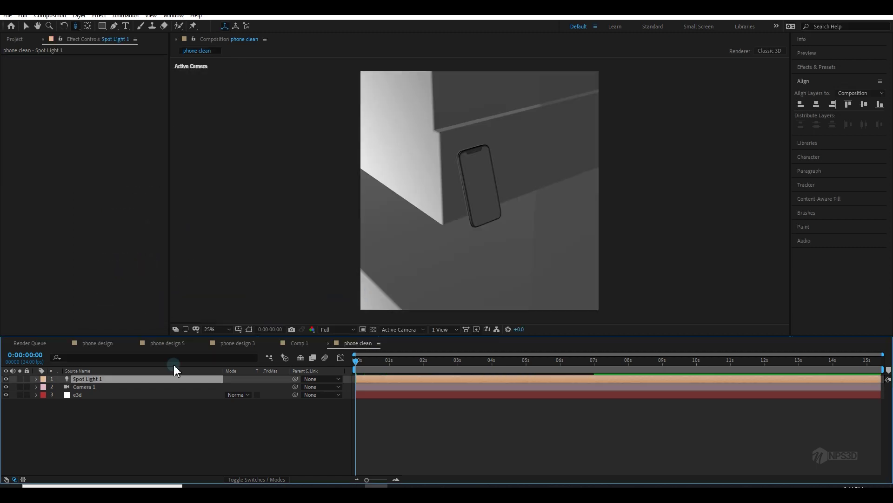
# Set the e3d layer's Element Render Settings Shadow Mode to Ray-Traced.
pyautogui.click(403, 330)
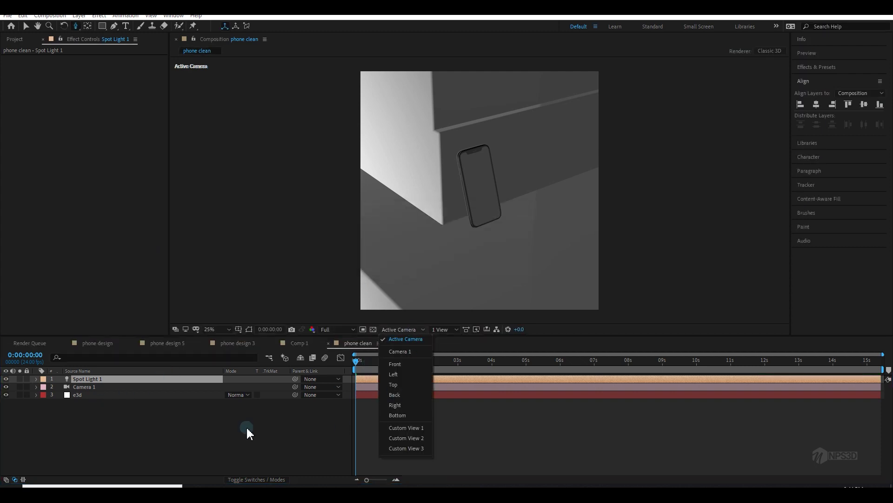
pyautogui.click(99, 393)
pyautogui.click(99, 394)
pyautogui.click(13, 161)
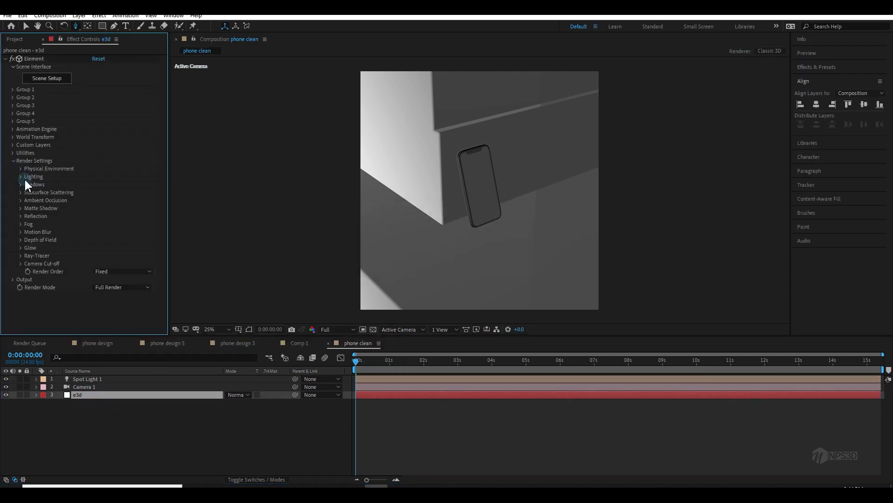
pyautogui.click(20, 184)
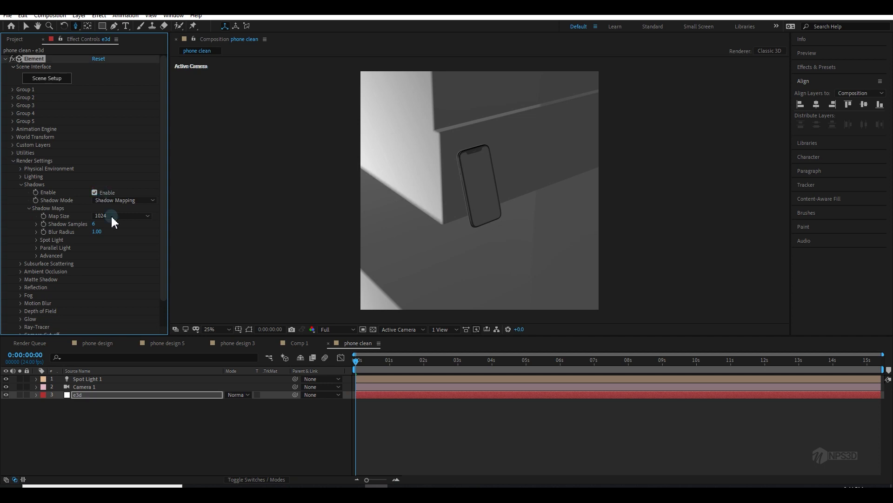
pyautogui.click(134, 202)
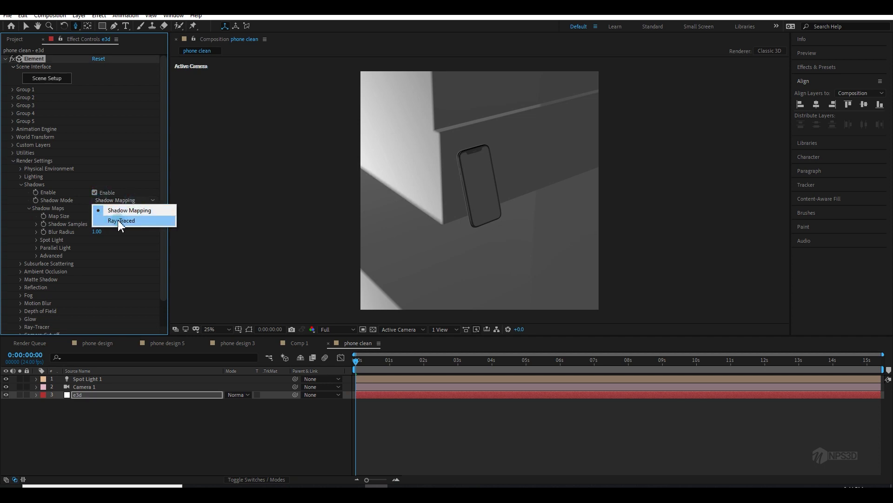
pyautogui.click(120, 221)
pyautogui.click(20, 184)
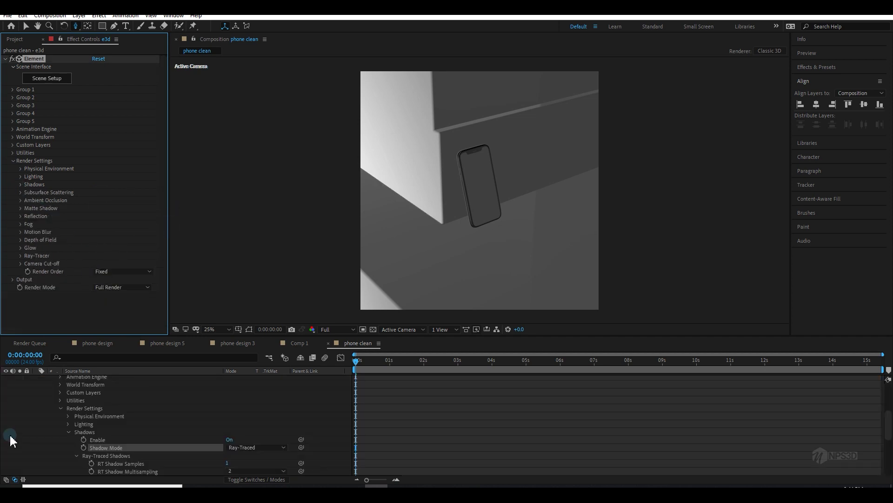
pyautogui.scroll(10, 19, 433)
pyautogui.click(36, 394)
# Switch the viewer's 3D view to Custom View 1.
pyautogui.click(400, 330)
pyautogui.click(418, 424)
pyautogui.scroll(5, 489, 224)
pyautogui.scroll(-6, 493, 228)
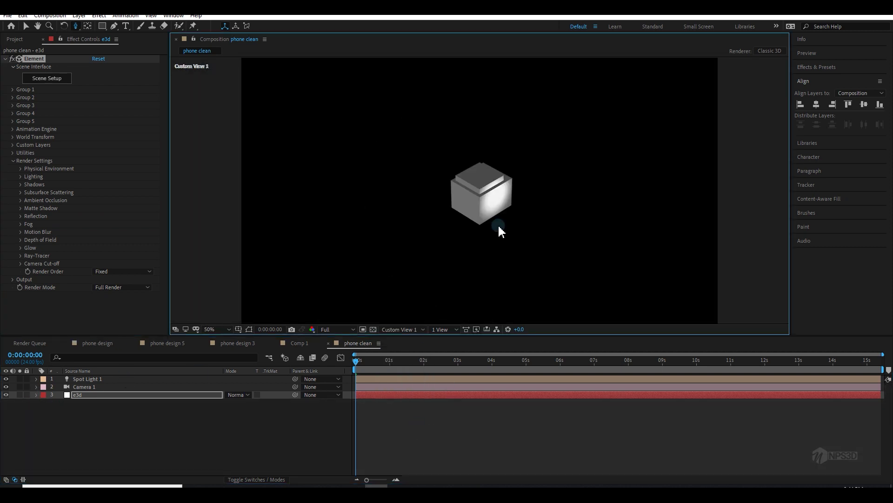
# Drag Spot Light 1 upward along its Y axis at 100% zoom, then orbit the view.
pyautogui.press('.')
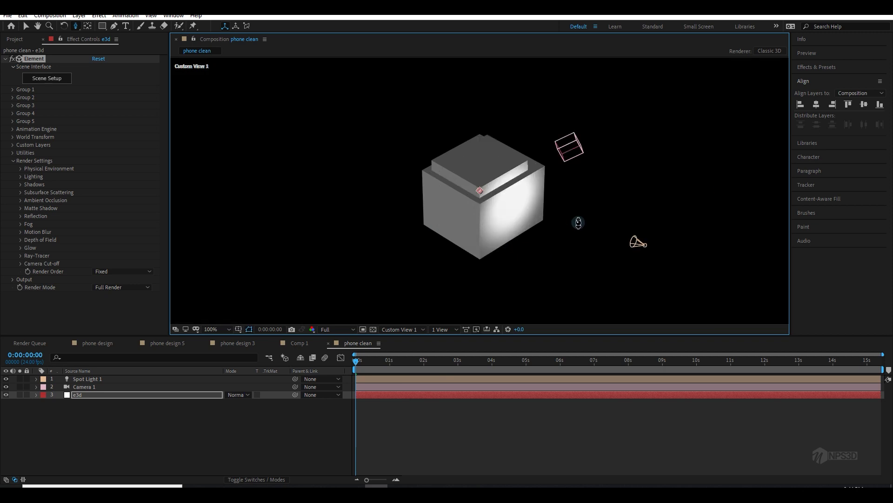
pyautogui.press('v')
pyautogui.click(637, 242)
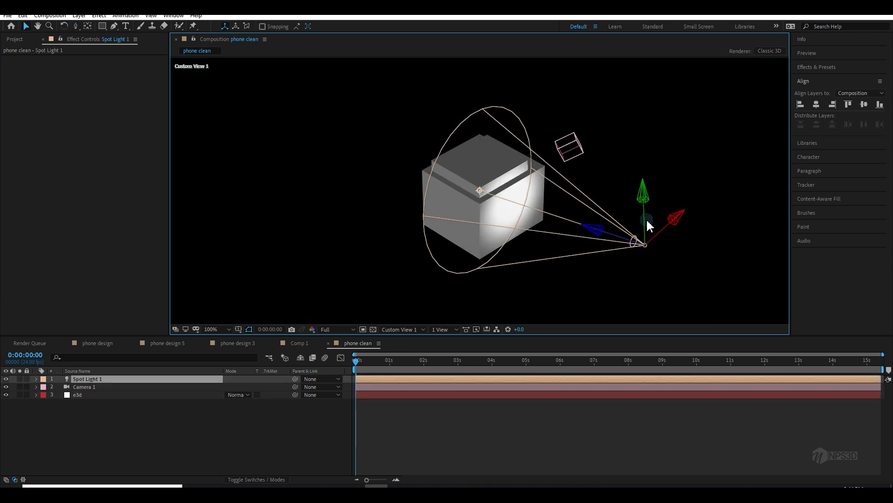
pyautogui.moveTo(647, 222); pyautogui.dragTo(606, 113)
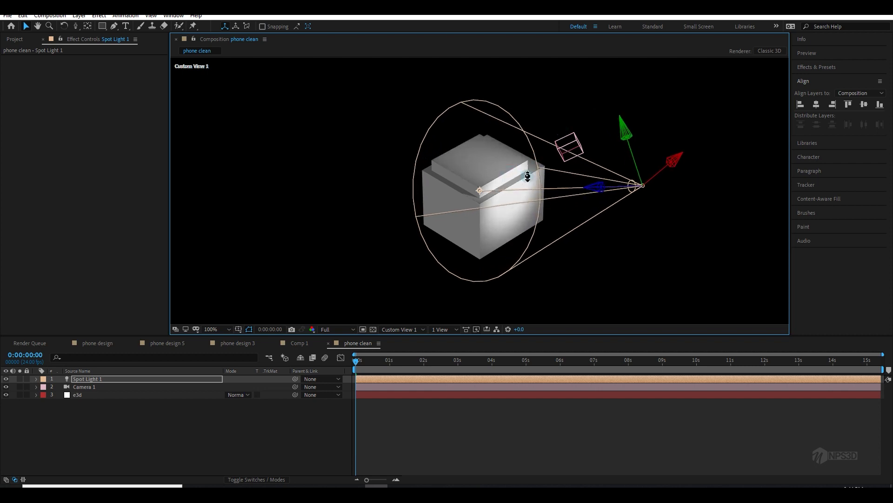
pyautogui.moveTo(529, 174); pyautogui.dragTo(406, 159)
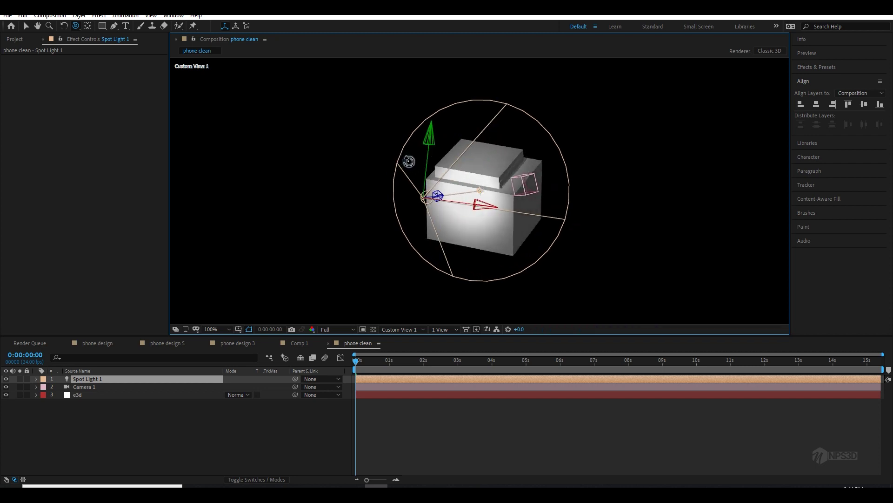
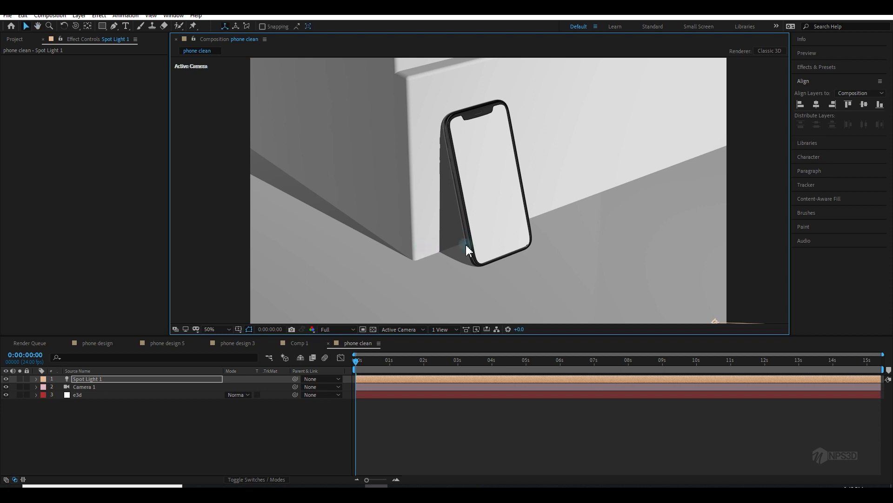
# Open Spot Light 1's light settings and scrub Shadow Diffusion upward to soften shadows.
pyautogui.moveTo(471, 250); pyautogui.dragTo(466, 241)
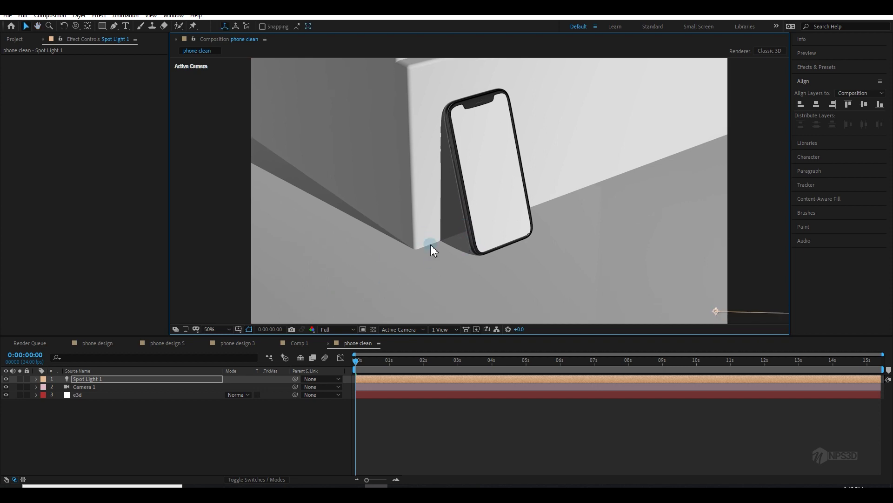
pyautogui.click(122, 396)
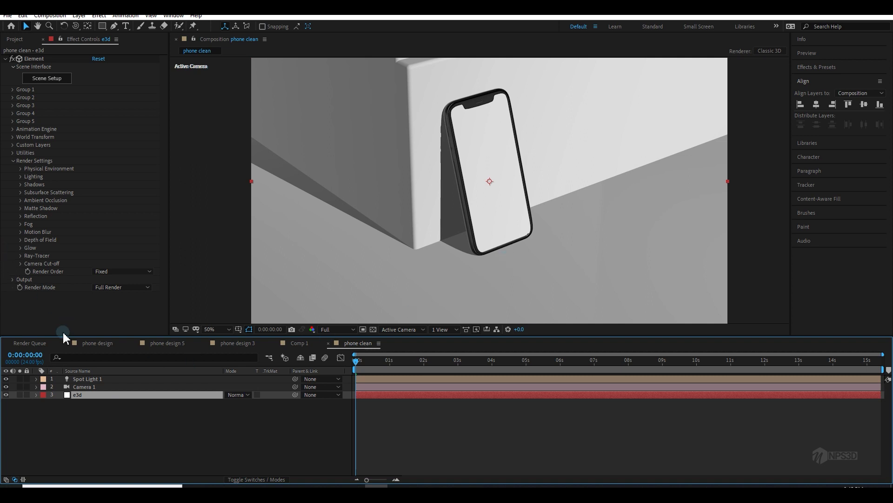
pyautogui.doubleClick(85, 380)
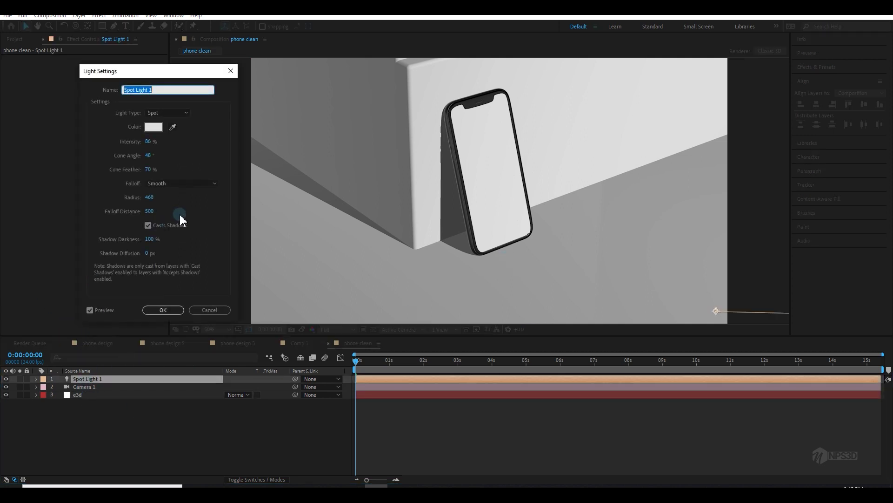
pyautogui.moveTo(150, 74); pyautogui.dragTo(108, 65)
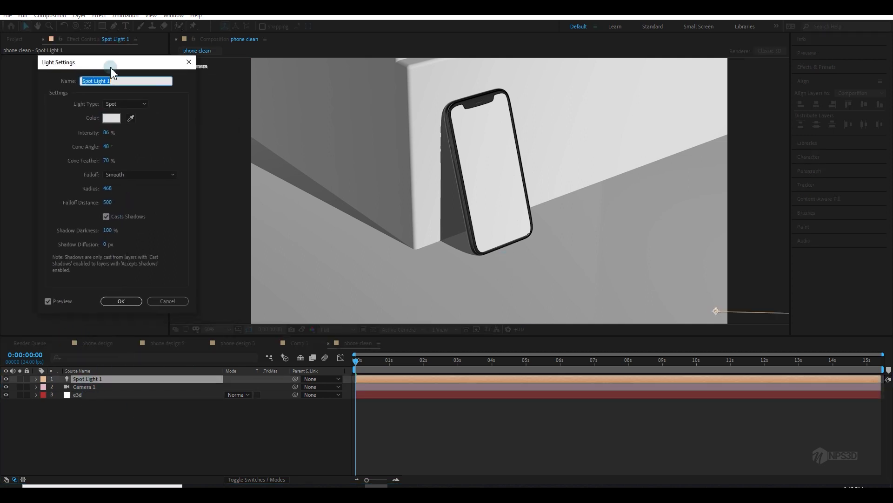
pyautogui.click(105, 245)
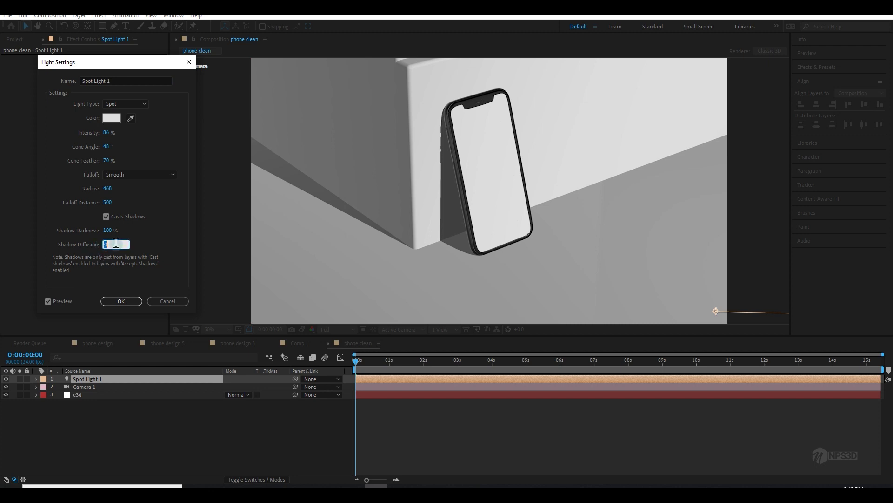
pyautogui.click(149, 252)
pyautogui.moveTo(105, 244); pyautogui.dragTo(447, 227)
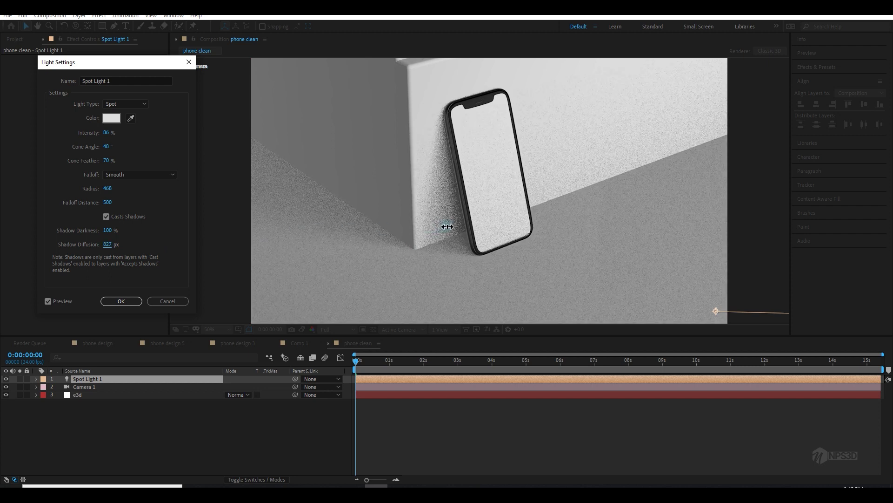
# Set Shadow Diffusion to 150 px, apply the light settings, and save the project.
pyautogui.click(113, 244)
pyautogui.write('100')
pyautogui.click(149, 287)
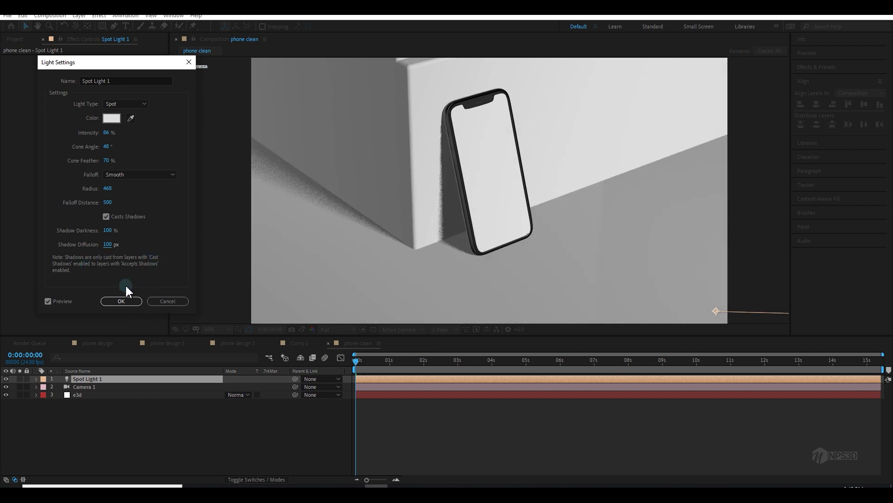
pyautogui.click(111, 243)
pyautogui.write('2')
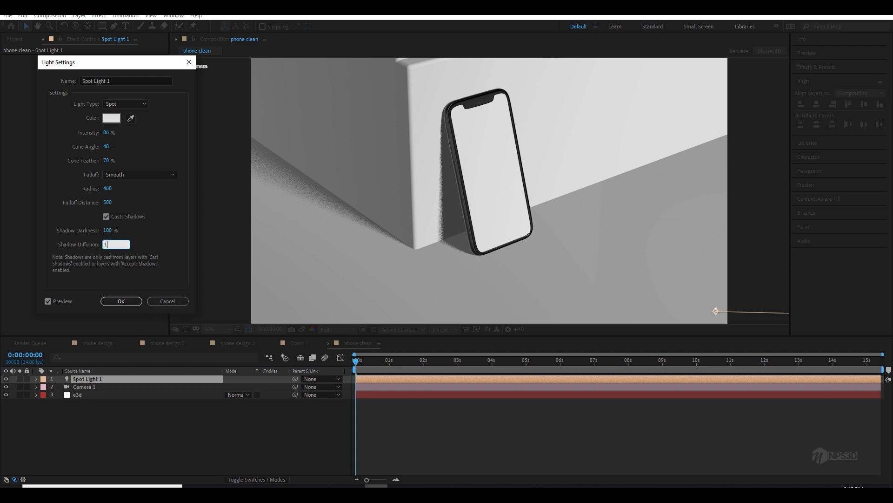
pyautogui.click(111, 300)
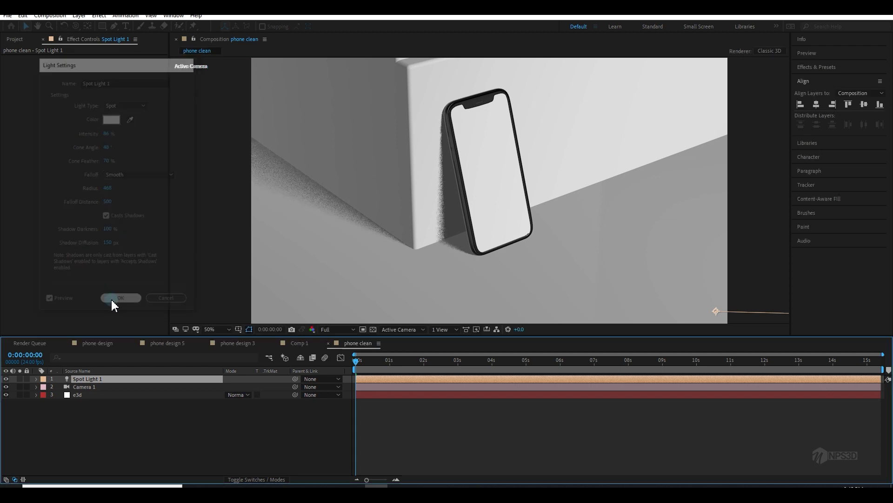
pyautogui.hotkey('ctrl', 's')
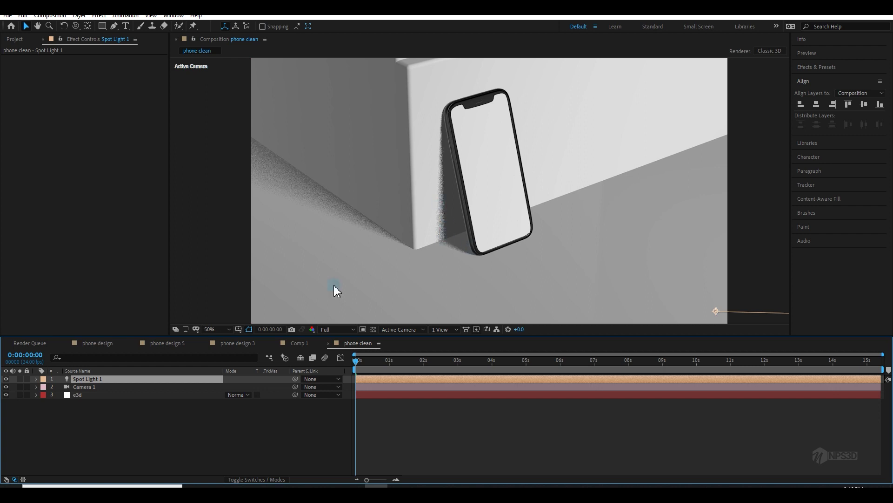
# Set the e3d layer's ray-traced shadow samples to 4 under Render Settings > Shadows.
pyautogui.click(74, 394)
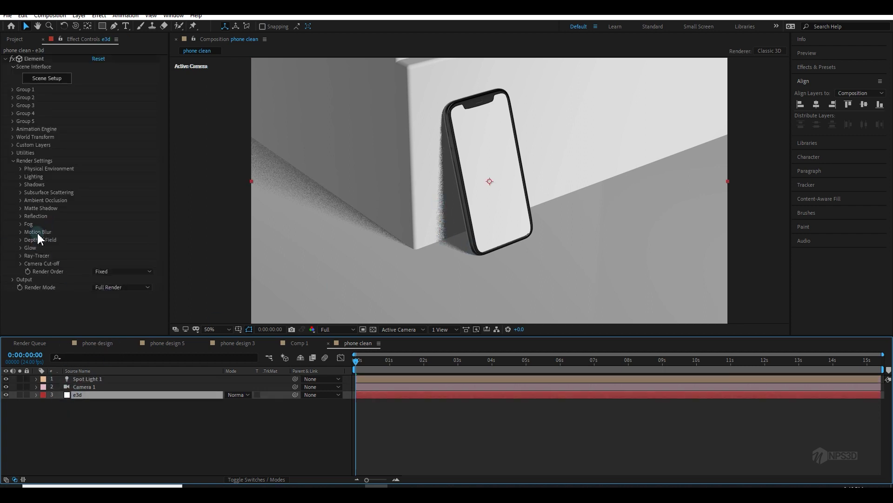
pyautogui.click(20, 184)
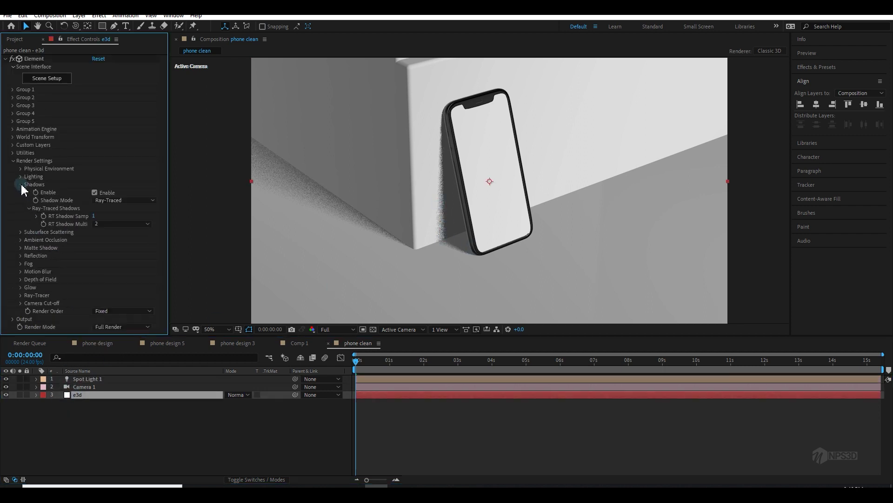
pyautogui.click(95, 217)
pyautogui.write('4')
pyautogui.click(126, 255)
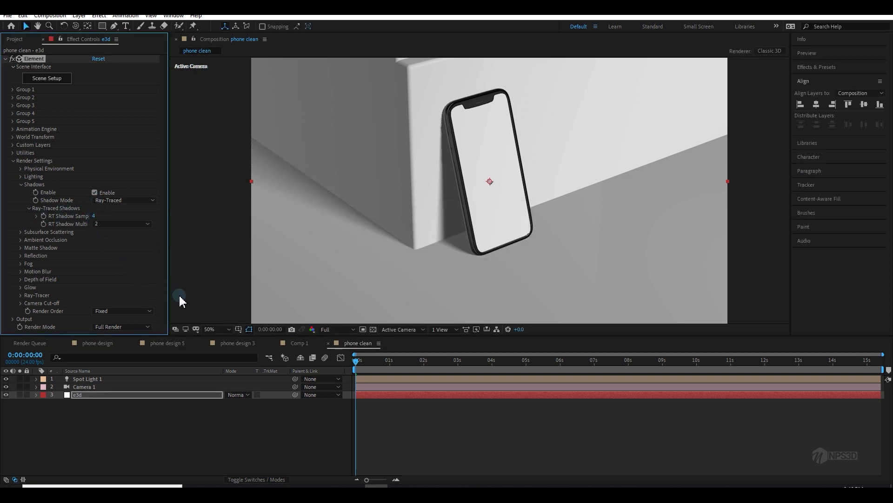
# Change Spot Light 1's shadow diffusion to 350 px.
pyautogui.doubleClick(96, 380)
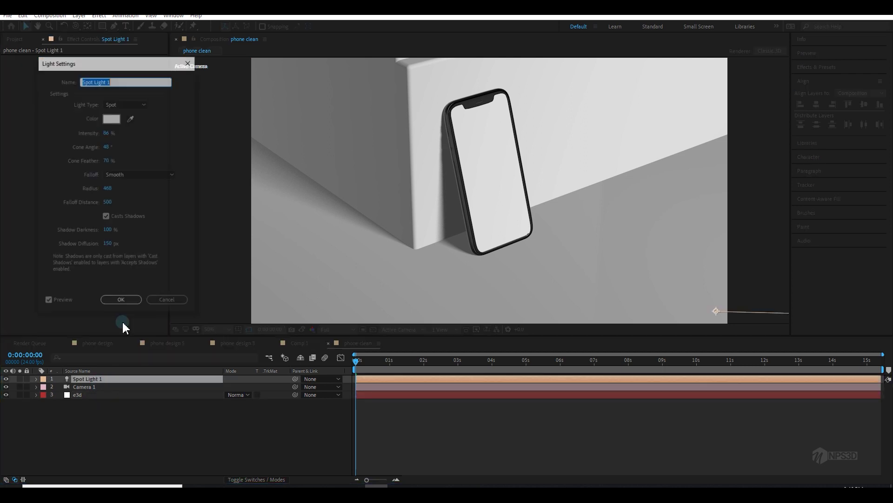
pyautogui.click(108, 245)
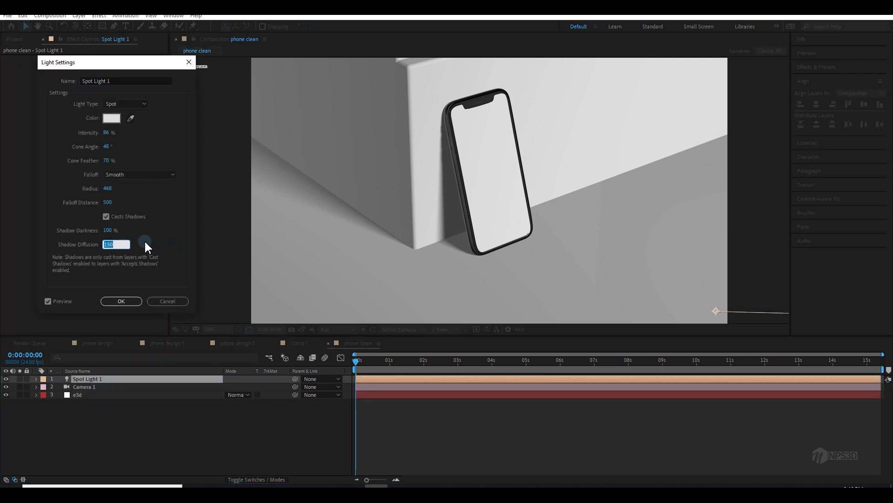
pyautogui.write('400')
pyautogui.press('Tab')
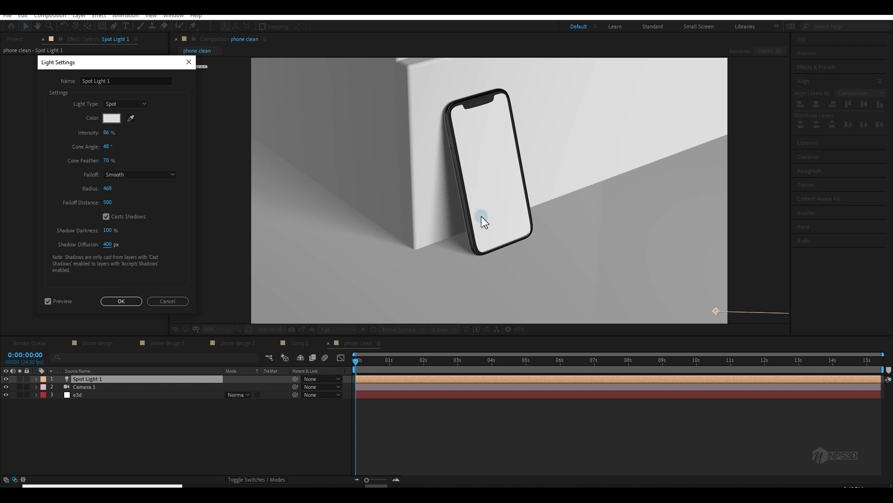
pyautogui.click(108, 244)
pyautogui.write('350')
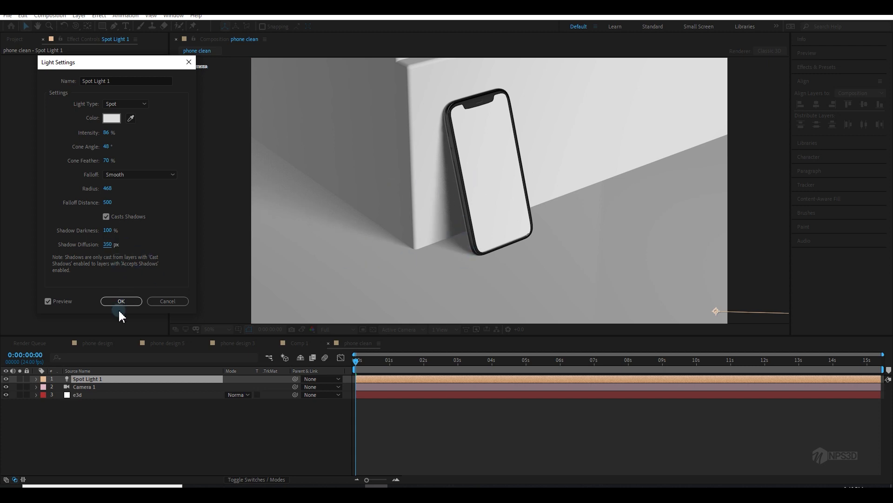
pyautogui.click(120, 301)
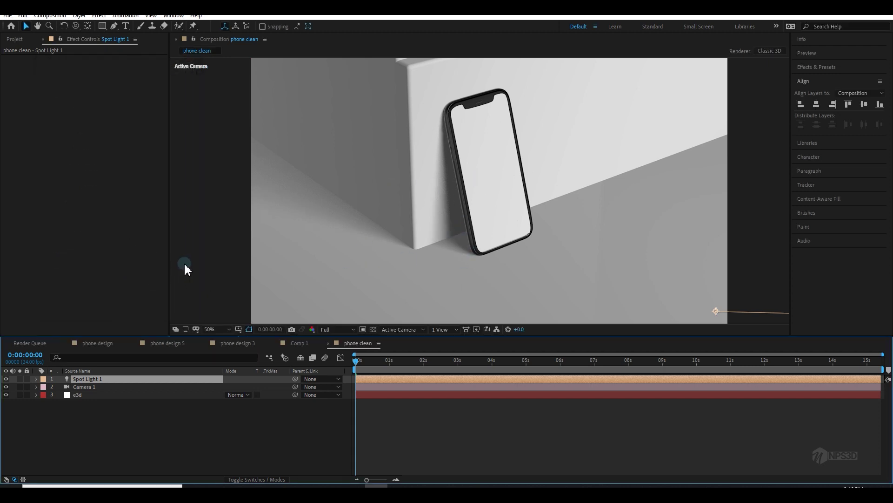
# Collapse the shadow and render settings groups and open Element's Scene Setup.
pyautogui.scroll(-2, 494, 222)
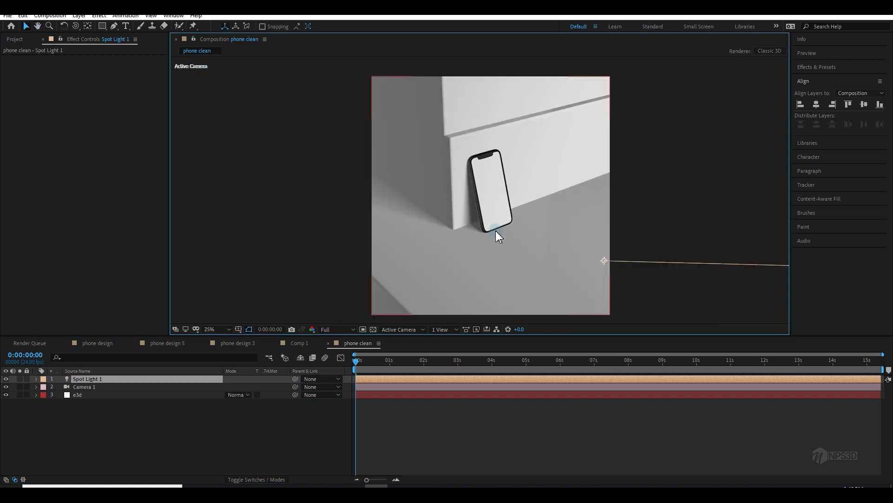
pyautogui.click(103, 395)
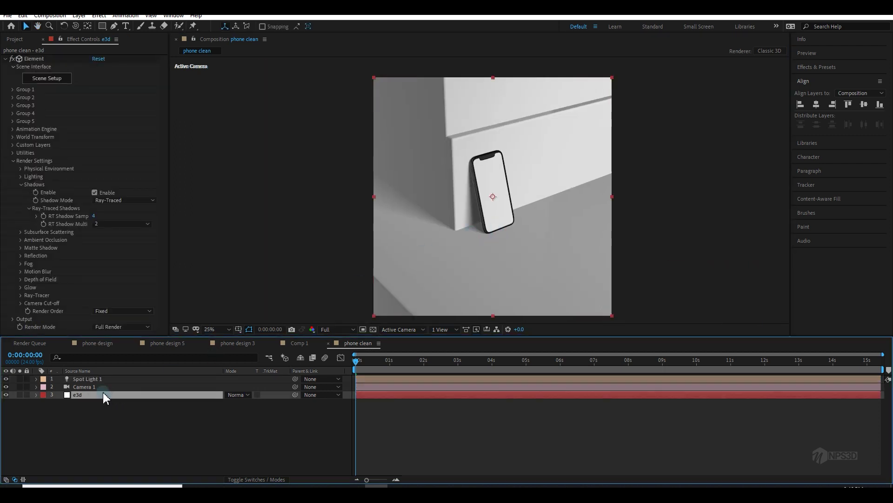
pyautogui.click(23, 189)
pyautogui.click(19, 184)
pyautogui.click(13, 160)
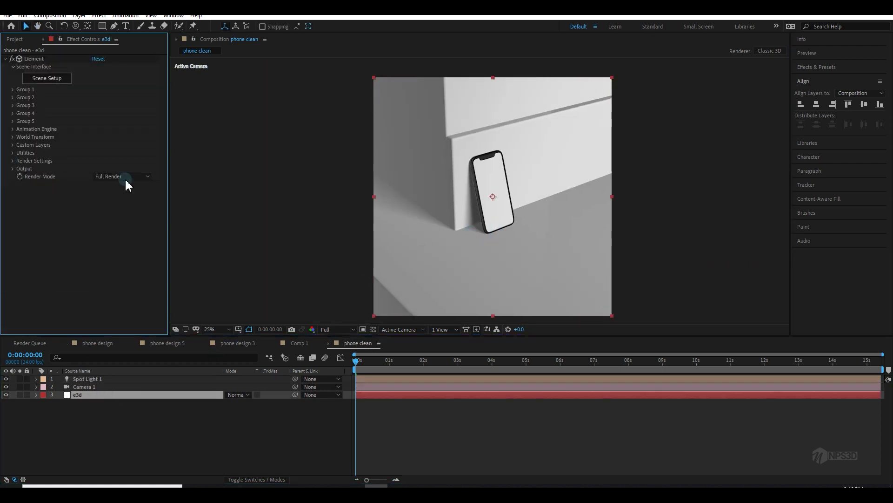
pyautogui.click(54, 78)
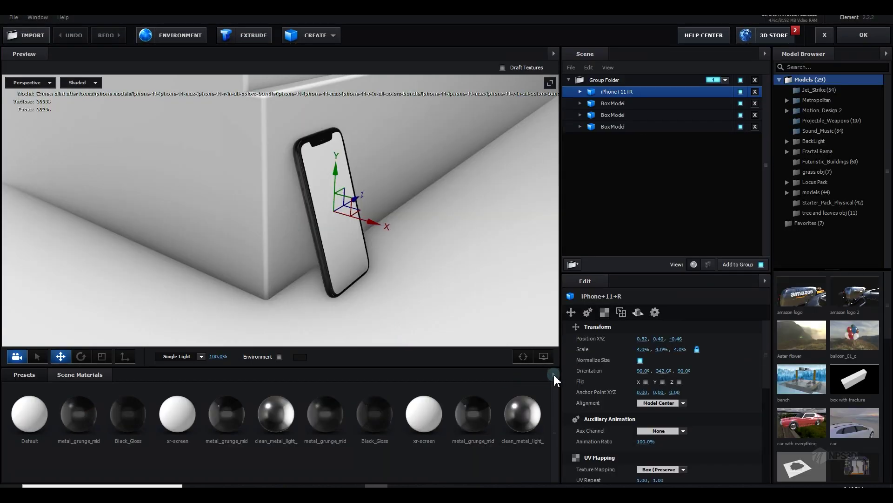
# Remove unused materials from the scene and frame the view on the box and phone.
pyautogui.click(554, 374)
pyautogui.click(560, 390)
pyautogui.moveTo(302, 275); pyautogui.dragTo(317, 295)
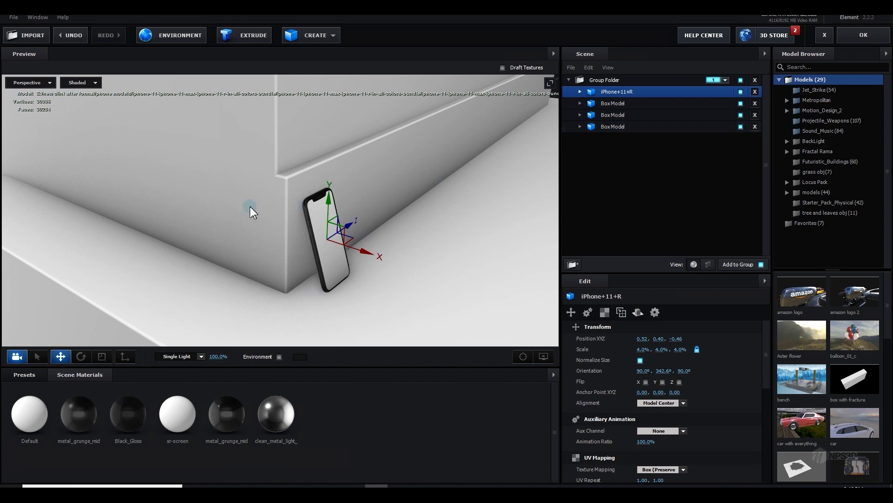
pyautogui.moveTo(250, 207); pyautogui.dragTo(259, 219)
pyautogui.moveTo(282, 151); pyautogui.dragTo(319, 353)
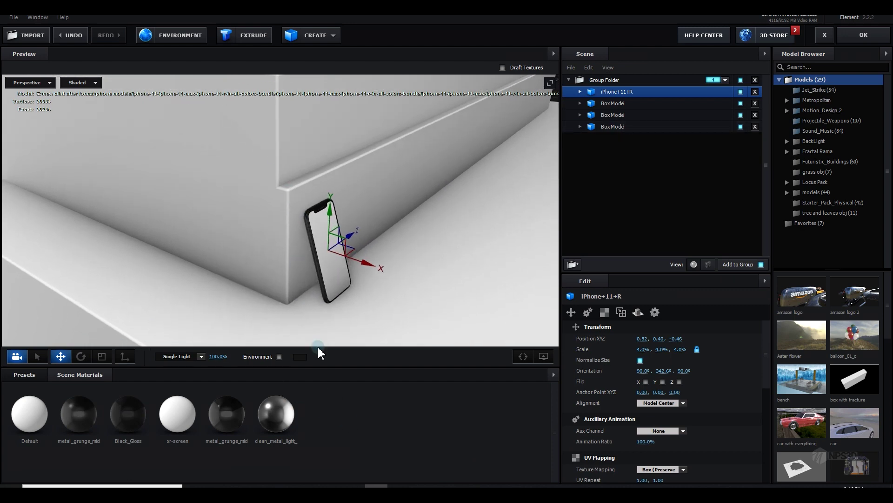
# Create a new material, apply it to the box, and give it a dark grey diffuse colour.
pyautogui.rightClick(319, 392)
pyautogui.click(333, 403)
pyautogui.moveTo(325, 414); pyautogui.dragTo(253, 230)
pyautogui.click(325, 413)
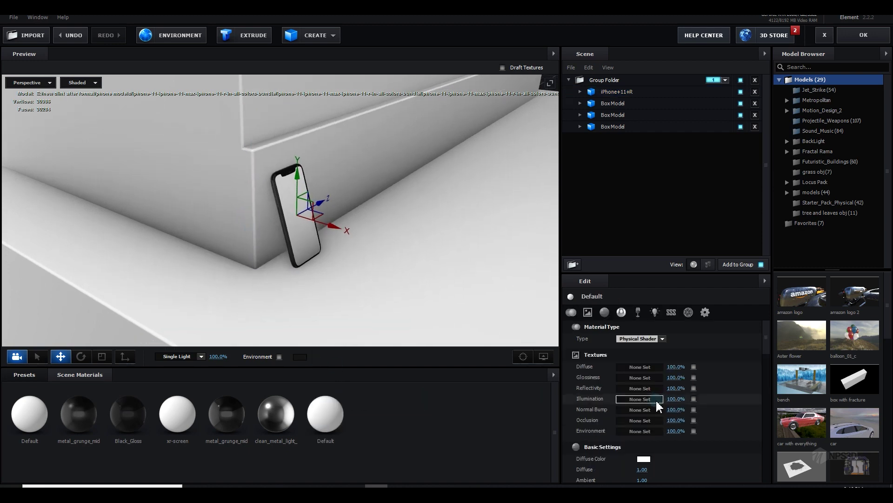
pyautogui.scroll(-5, 658, 398)
pyautogui.click(650, 394)
pyautogui.moveTo(566, 440); pyautogui.dragTo(554, 427)
pyautogui.click(712, 461)
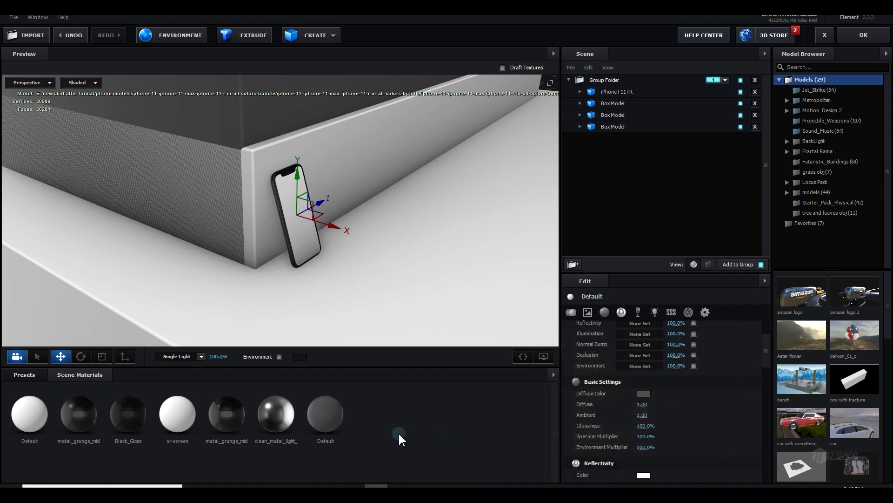
# Create another new material and apply it to the floor.
pyautogui.moveTo(256, 210); pyautogui.dragTo(264, 253)
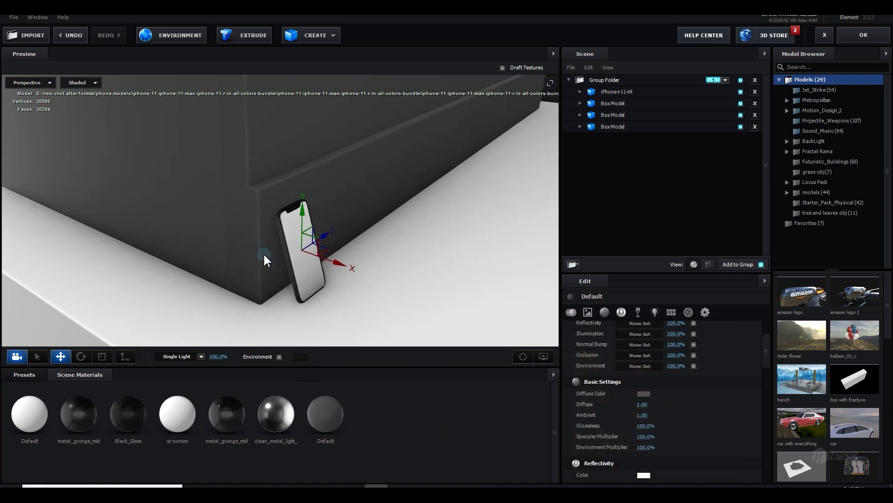
pyautogui.moveTo(366, 327); pyautogui.dragTo(364, 285)
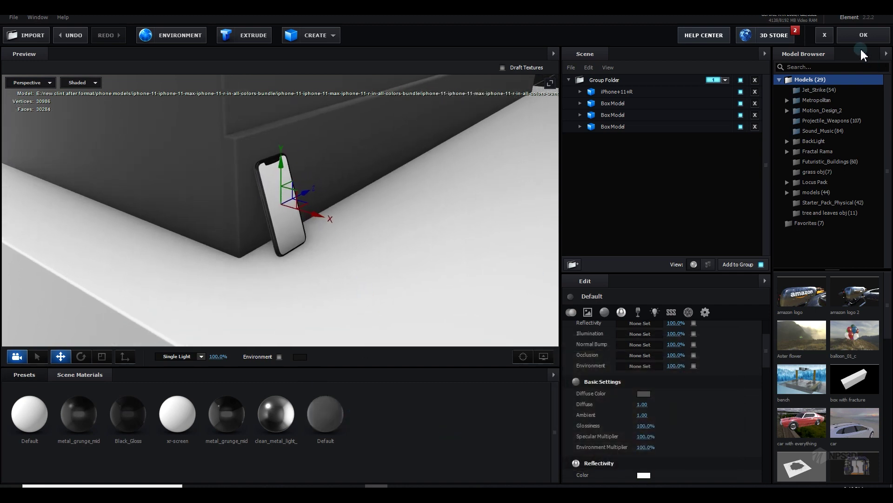
pyautogui.rightClick(371, 422)
pyautogui.click(390, 425)
pyautogui.moveTo(375, 414); pyautogui.dragTo(389, 358)
# Make illumination use the diffuse colour and set illumination intensity to 10%.
pyautogui.scroll(-2, 688, 415)
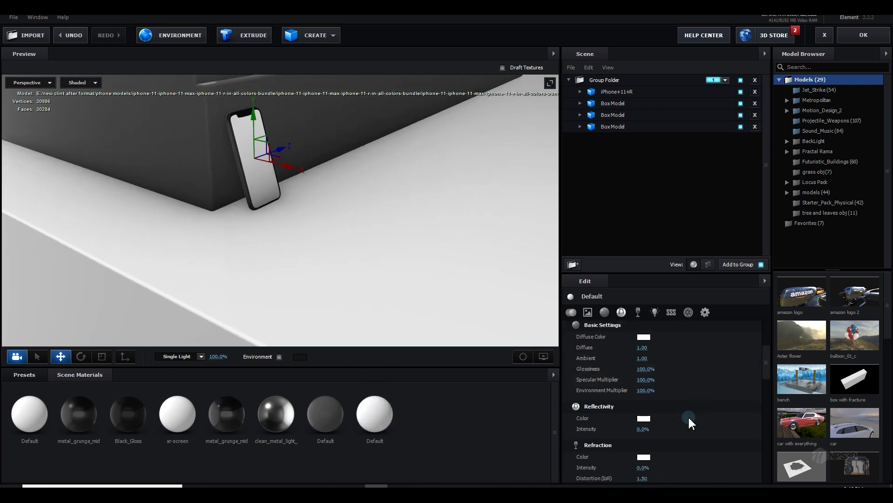
pyautogui.scroll(-3, 688, 415)
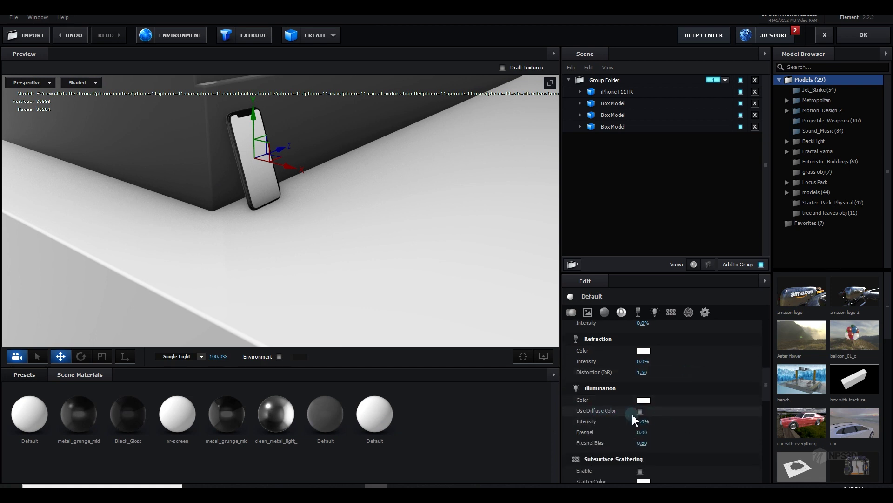
pyautogui.click(640, 411)
pyautogui.click(643, 421)
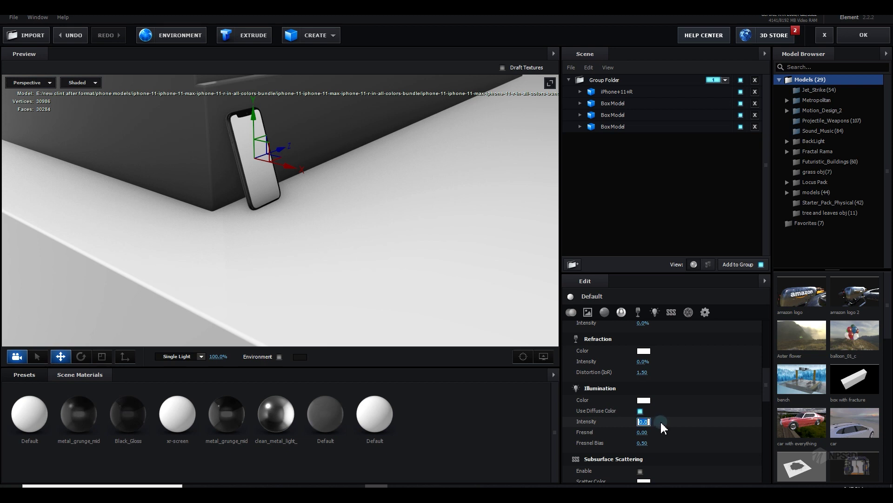
pyautogui.write('1')
pyautogui.press('Return')
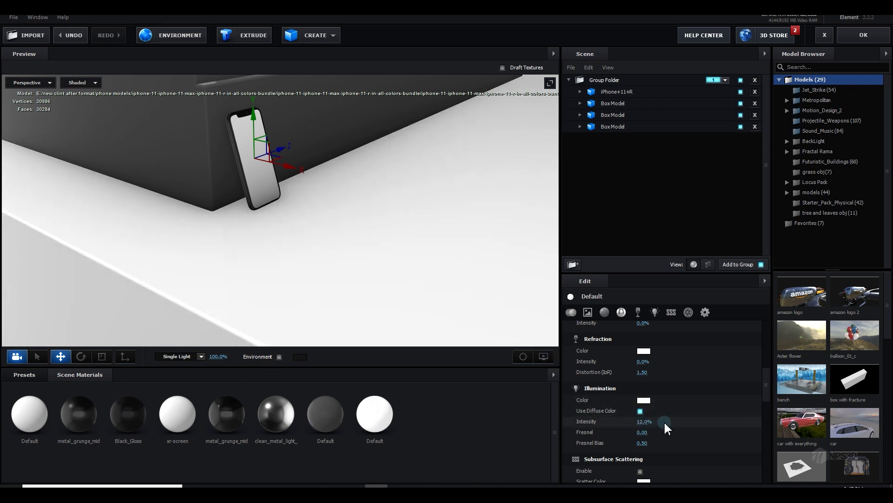
pyautogui.write('10')
pyautogui.press('Return')
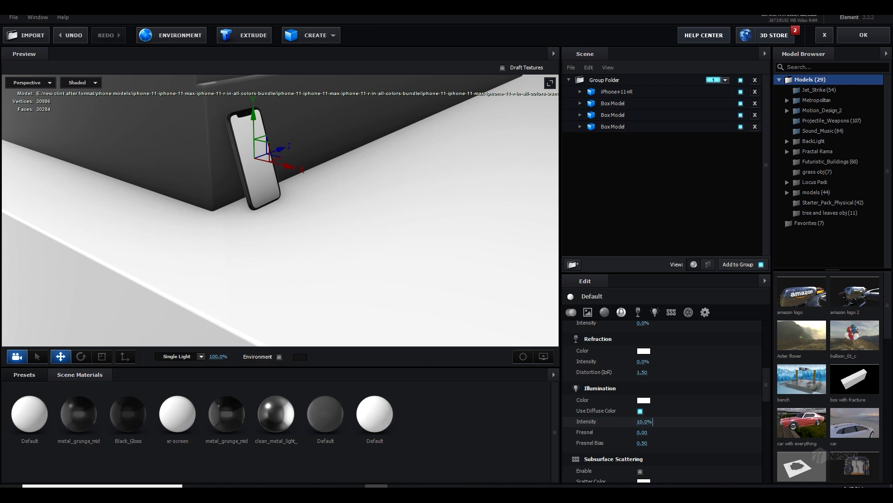
# Turn off Use Diffuse Color, set illumination intensity to 12%, and apply the scene.
pyautogui.moveTo(399, 281); pyautogui.dragTo(404, 327)
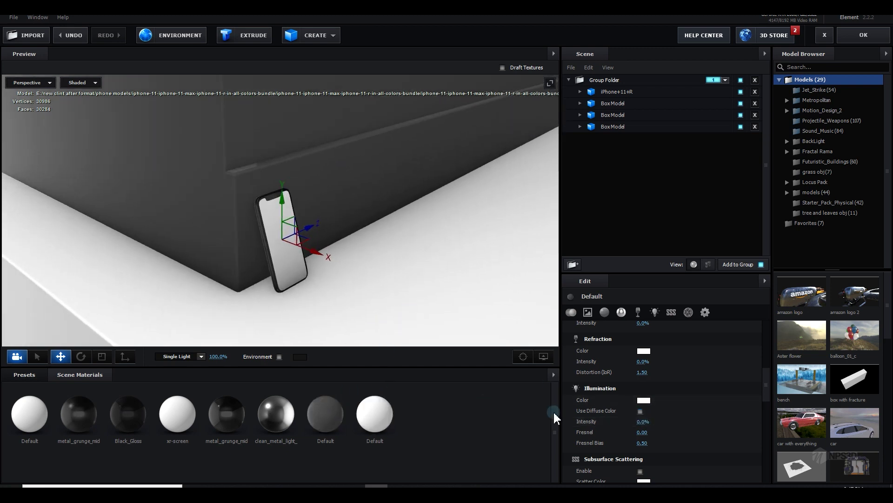
pyautogui.click(640, 412)
pyautogui.moveTo(647, 422); pyautogui.dragTo(644, 422)
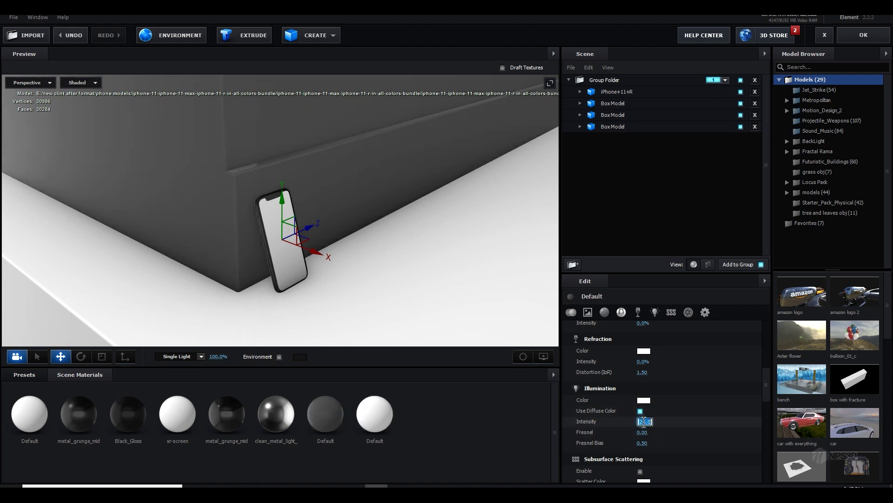
pyautogui.write('12')
pyautogui.press('Return')
pyautogui.moveTo(433, 293); pyautogui.dragTo(491, 242)
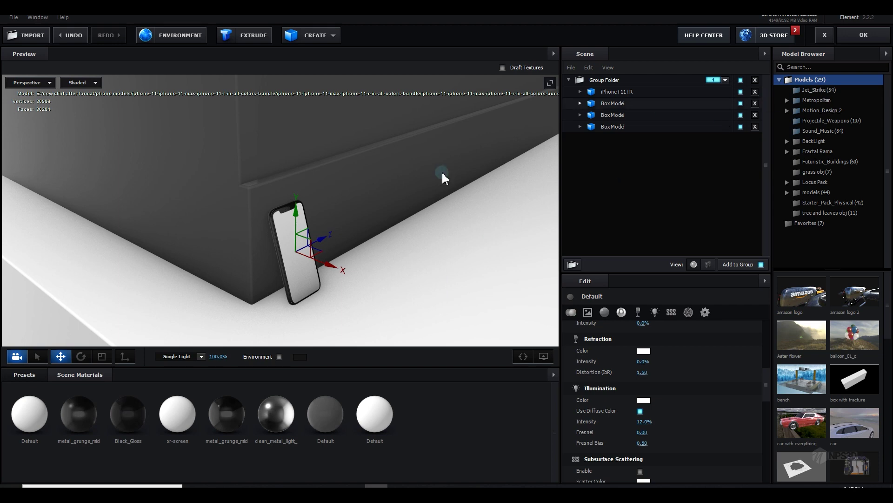
pyautogui.click(863, 36)
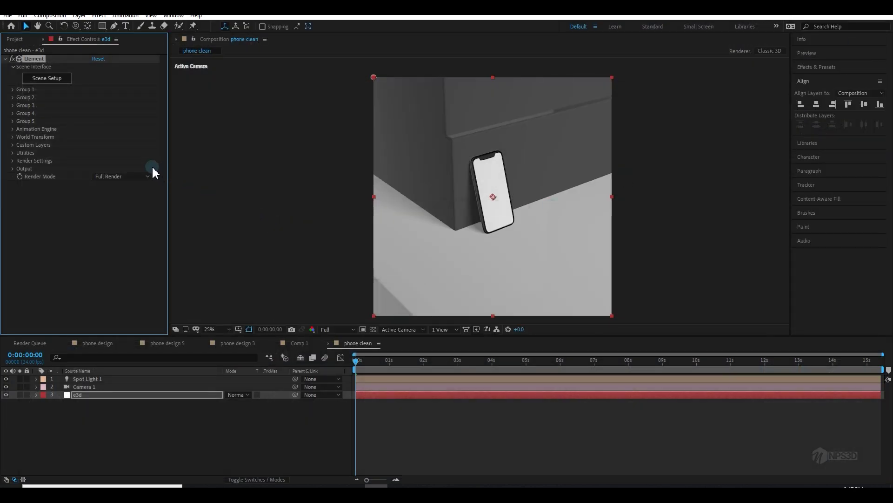
# Apply the dark Default material to the floor in Scene Setup and darken its diffuse colour.
pyautogui.click(55, 79)
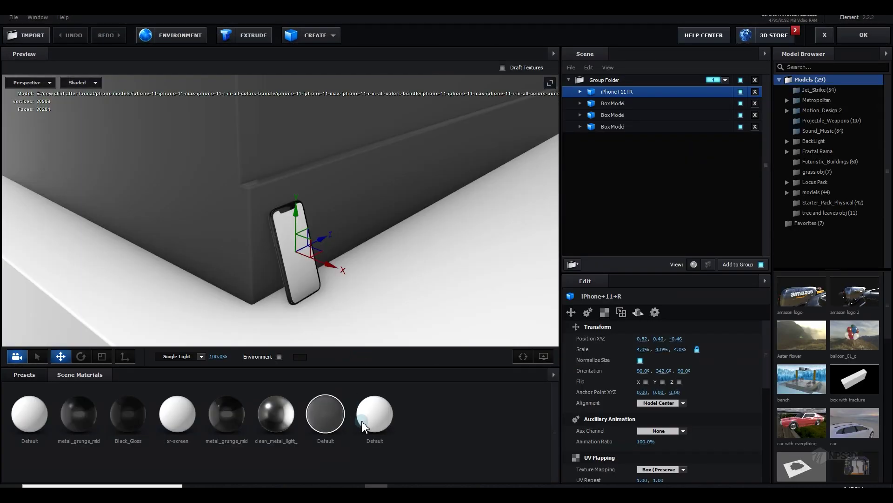
pyautogui.moveTo(375, 413); pyautogui.dragTo(274, 154)
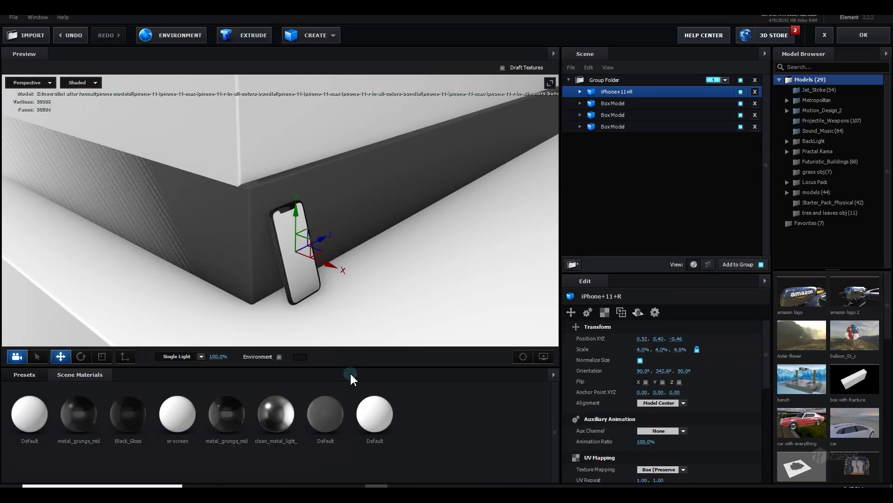
pyautogui.moveTo(337, 429); pyautogui.dragTo(415, 306)
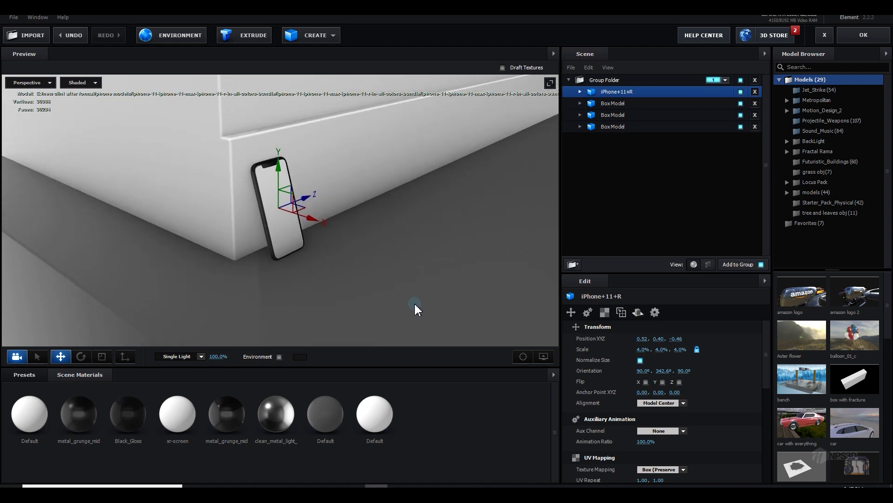
pyautogui.click(338, 407)
pyautogui.scroll(-3, 658, 419)
pyautogui.click(642, 399)
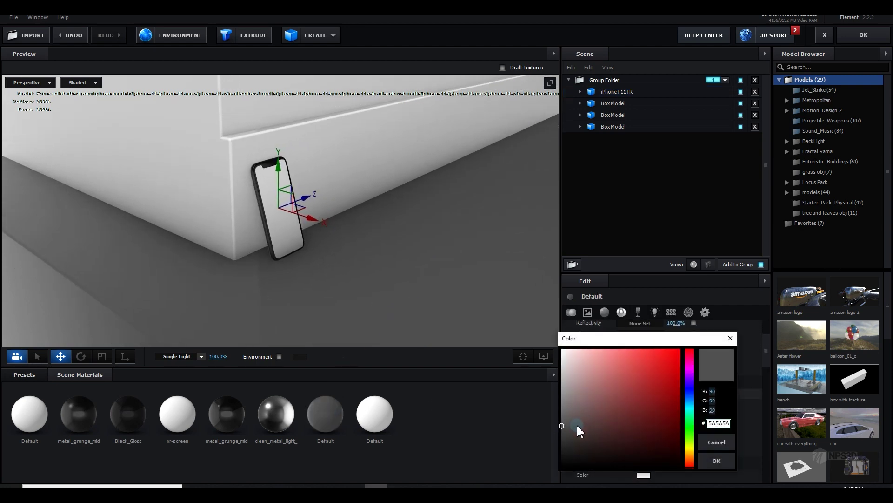
pyautogui.moveTo(580, 432); pyautogui.dragTo(559, 448)
pyautogui.click(717, 460)
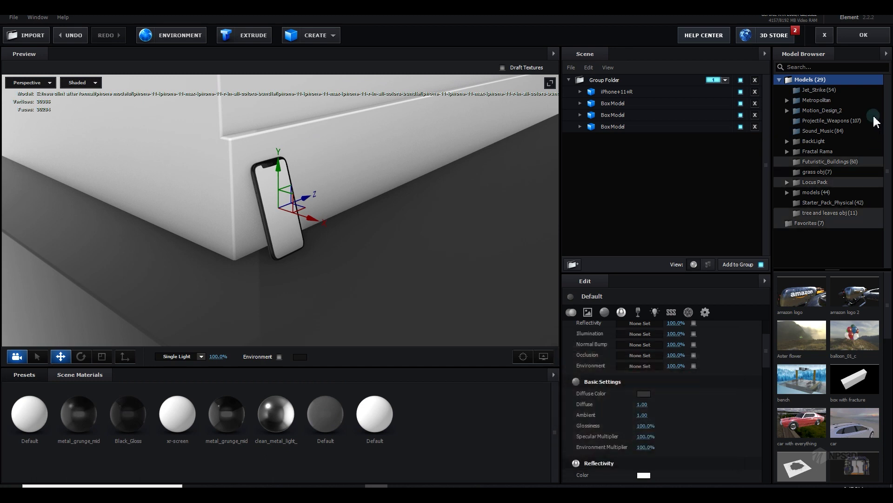
# Lower the floor material's glossiness to 85% and apply the scene.
pyautogui.moveTo(549, 164); pyautogui.dragTo(331, 419)
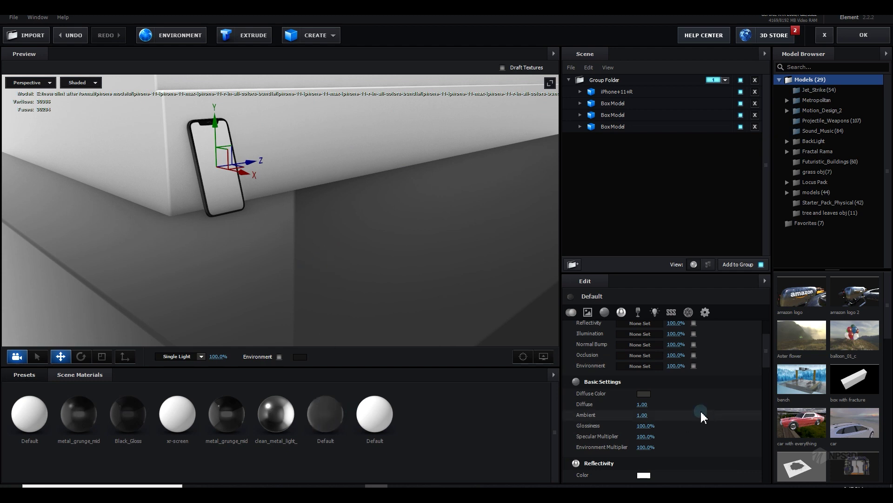
pyautogui.scroll(-2, 678, 420)
pyautogui.scroll(3, 678, 419)
pyautogui.scroll(-1, 677, 420)
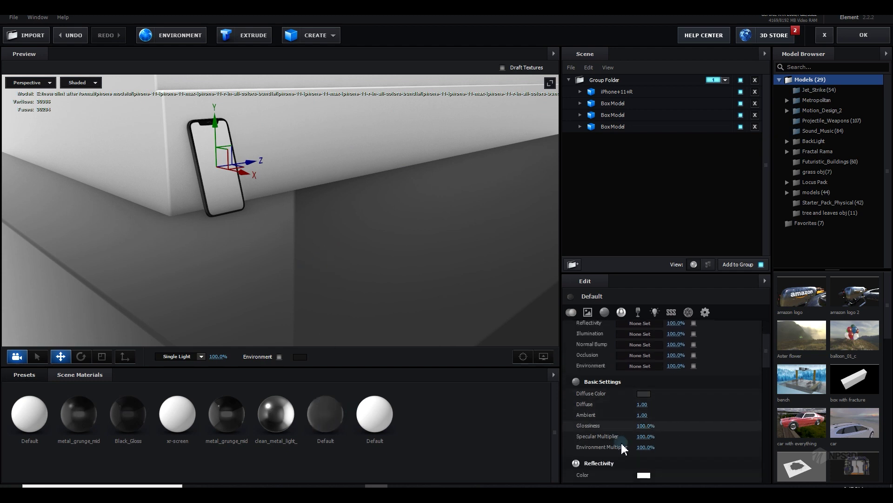
pyautogui.moveTo(646, 428); pyautogui.dragTo(641, 429)
pyautogui.click(389, 413)
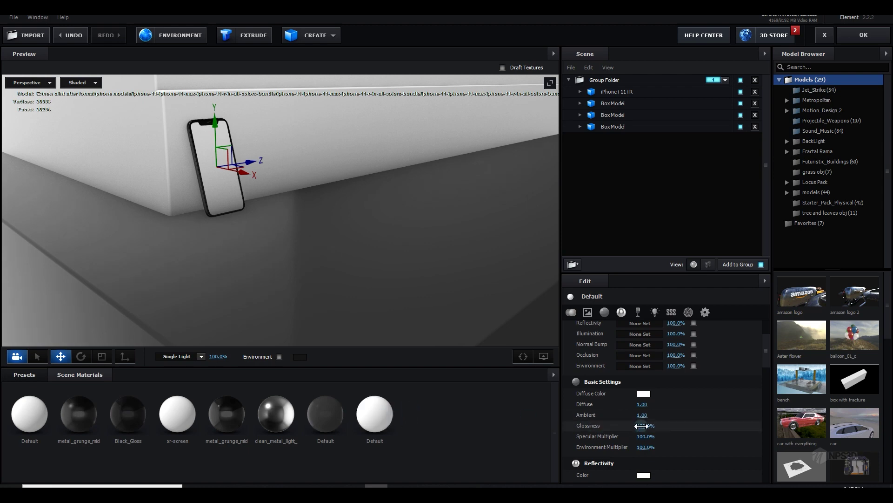
pyautogui.click(859, 35)
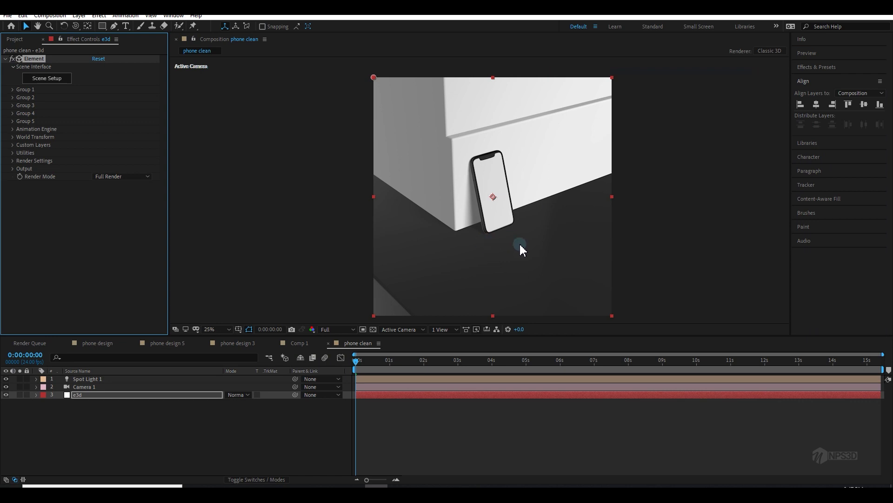
# Check Enable AO under the Element layer's Render Settings > Ambient Occlusion.
pyautogui.press('.')
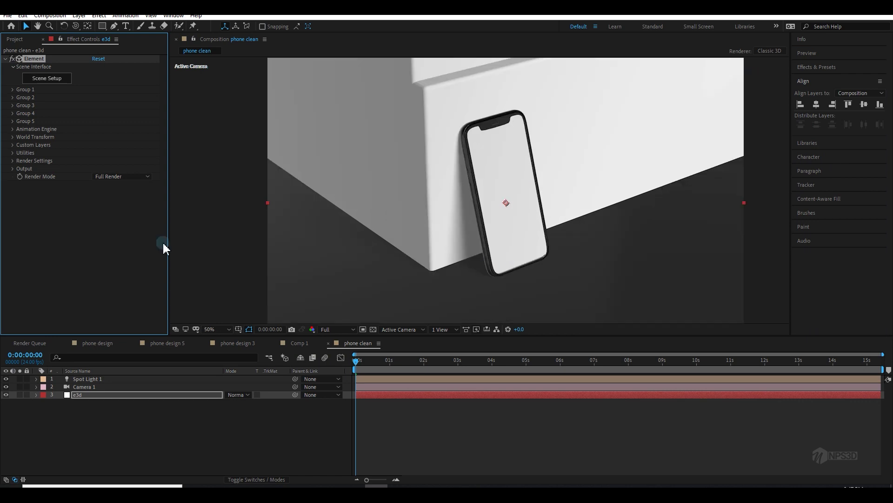
pyautogui.click(12, 161)
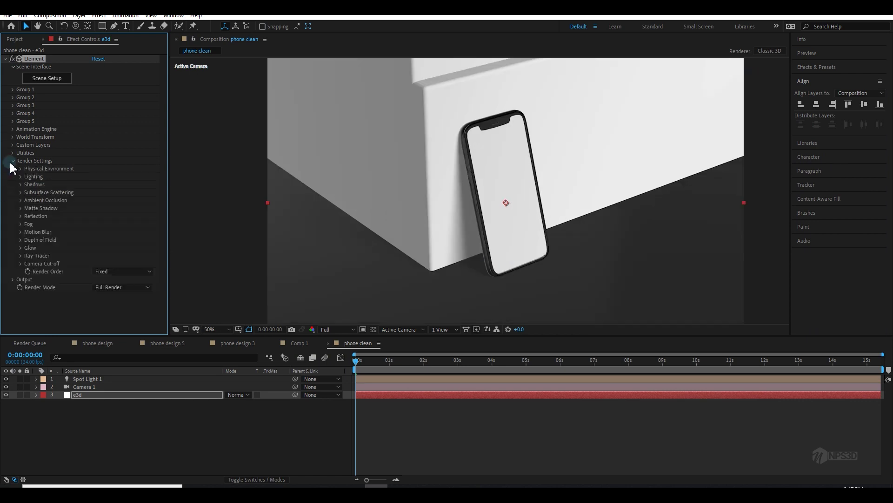
pyautogui.click(20, 200)
pyautogui.click(103, 207)
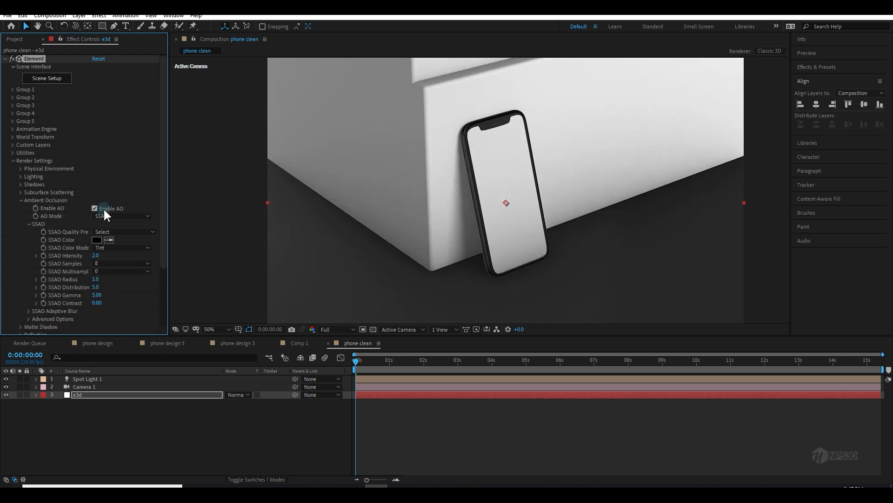
pyautogui.press(',')
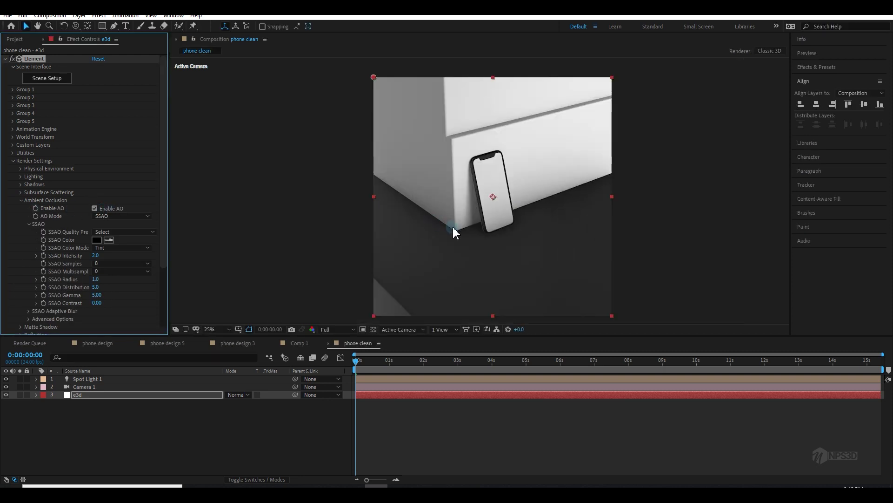
pyautogui.press('.')
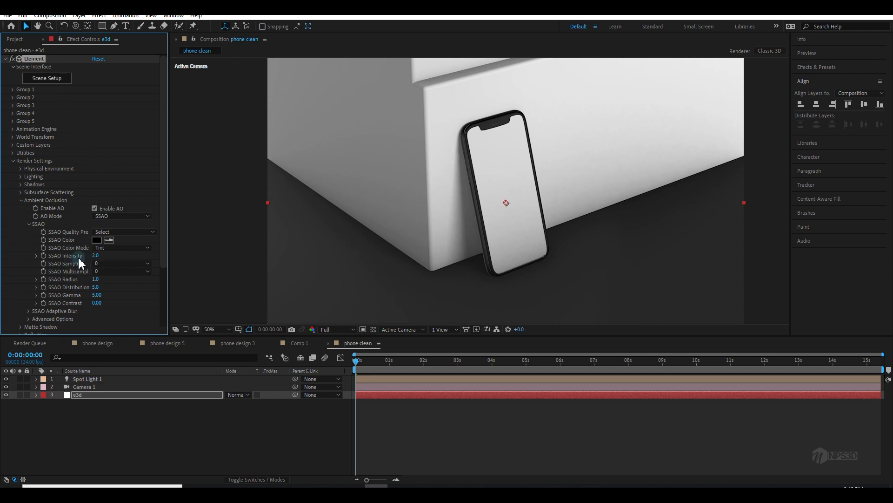
pyautogui.scroll(-1, 71, 261)
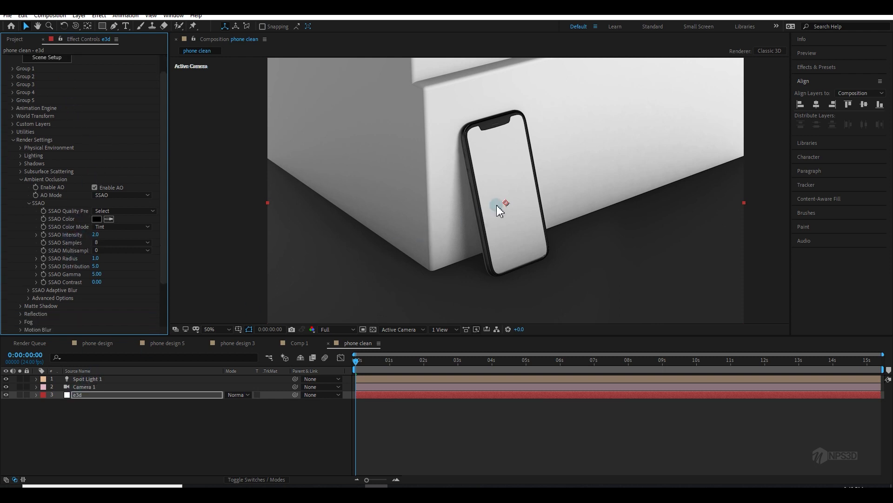
# Switch the ambient occlusion mode from SSAO to Ray-Traced.
pyautogui.click(112, 193)
pyautogui.click(119, 216)
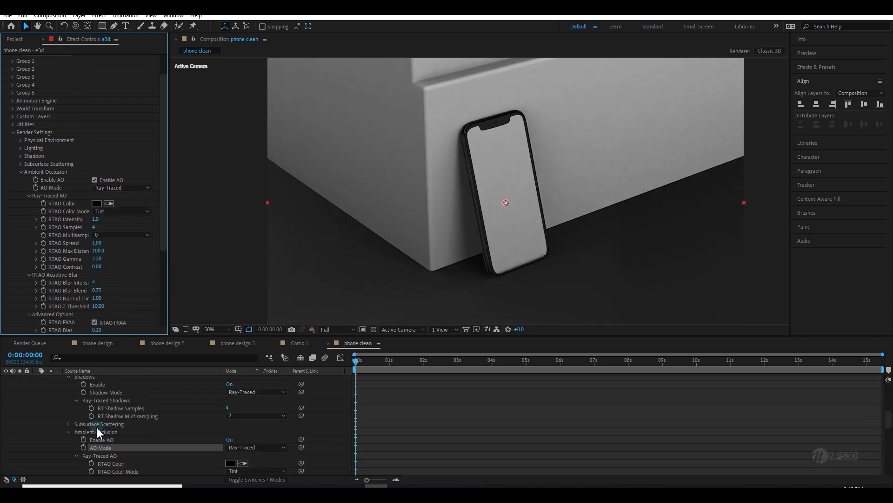
pyautogui.scroll(10, 99, 433)
pyautogui.click(36, 394)
pyautogui.press(',')
pyautogui.press(',')
pyautogui.click(444, 216)
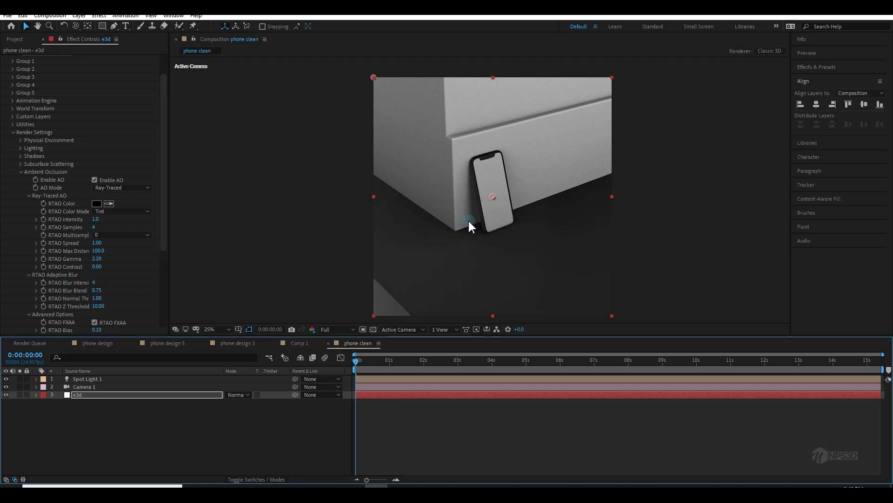
pyautogui.press('.')
pyautogui.press('.')
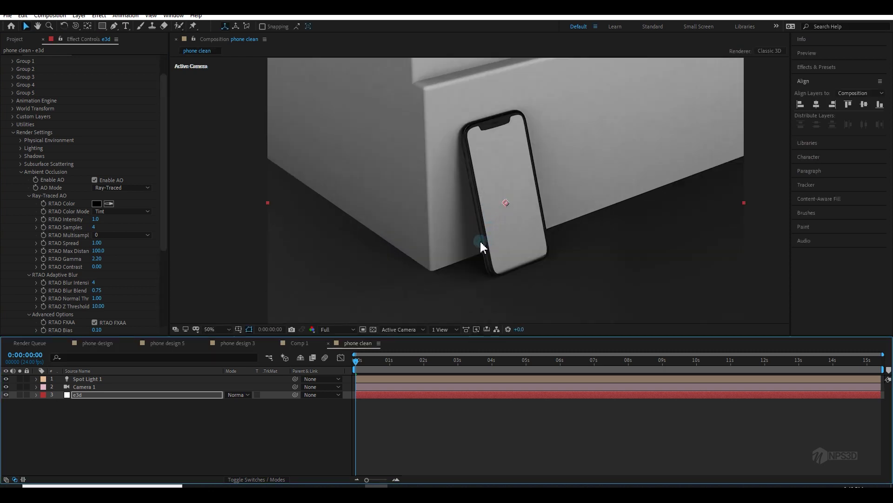
pyautogui.click(112, 228)
pyautogui.click(135, 187)
pyautogui.click(133, 202)
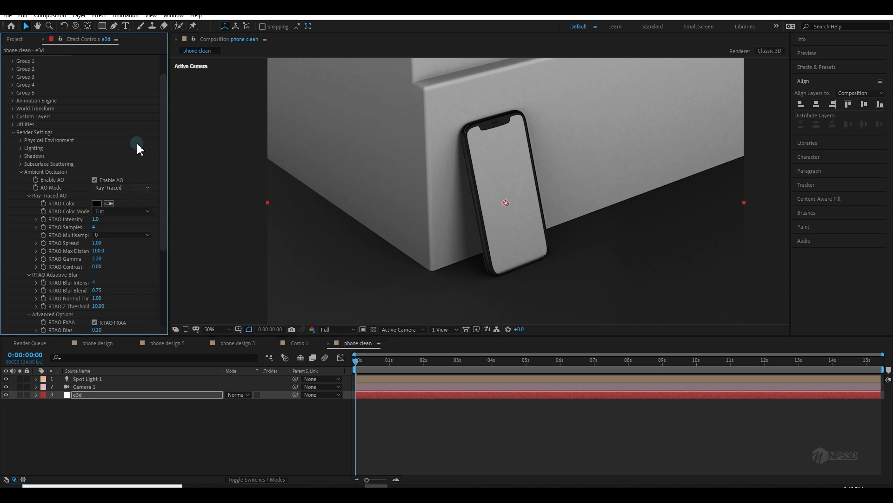
pyautogui.click(124, 188)
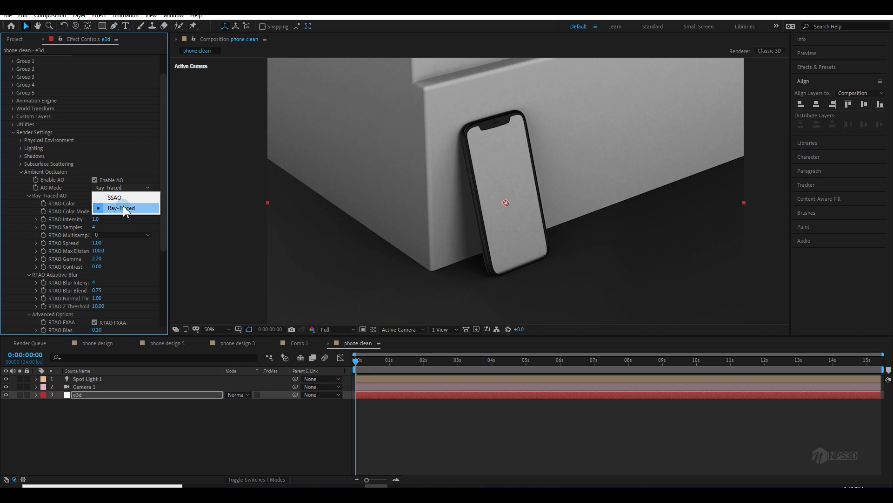
pyautogui.click(125, 209)
# Set RTAO Spread to 0.85 and keep RTAO Gamma at 1.00.
pyautogui.click(97, 267)
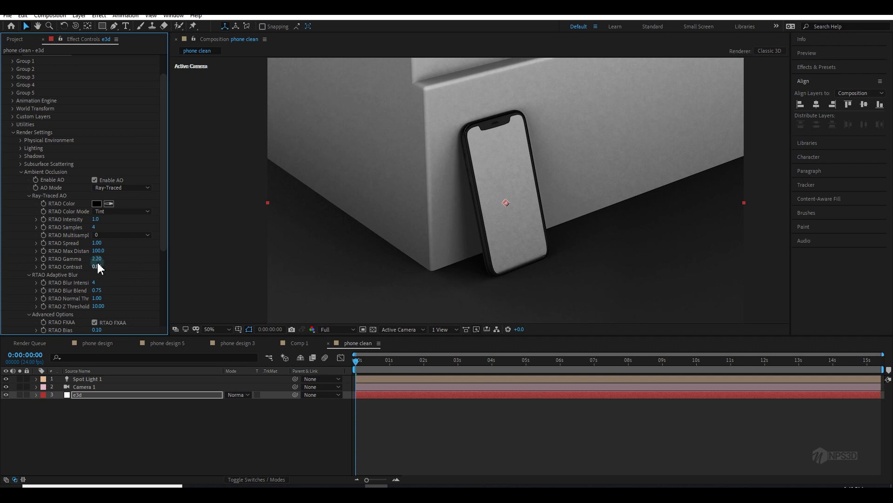
pyautogui.click(100, 252)
pyautogui.click(97, 242)
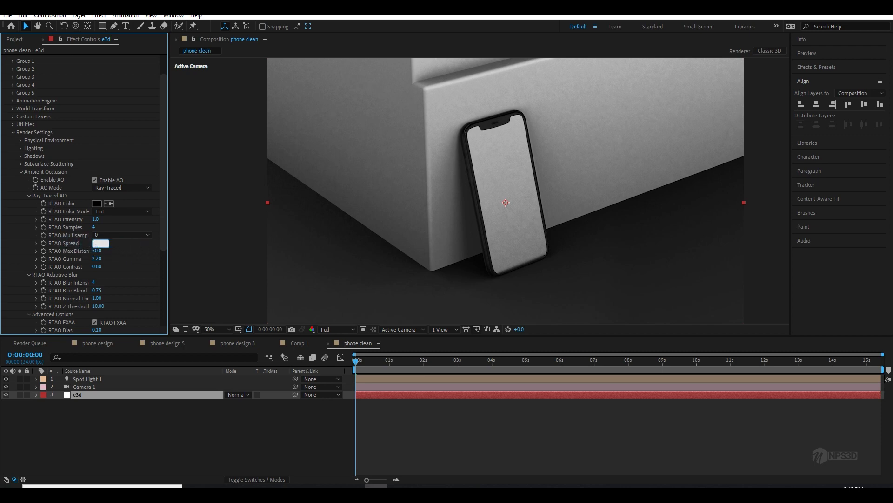
pyautogui.write('.85')
pyautogui.press('Return')
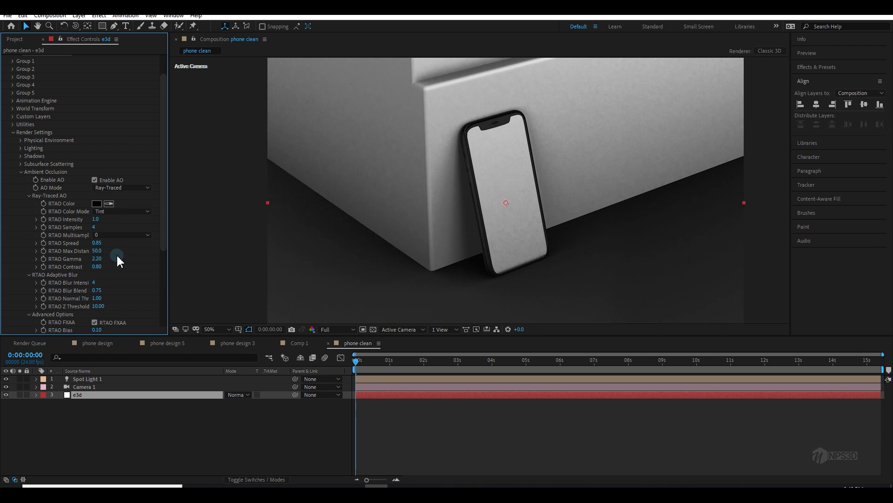
pyautogui.click(97, 258)
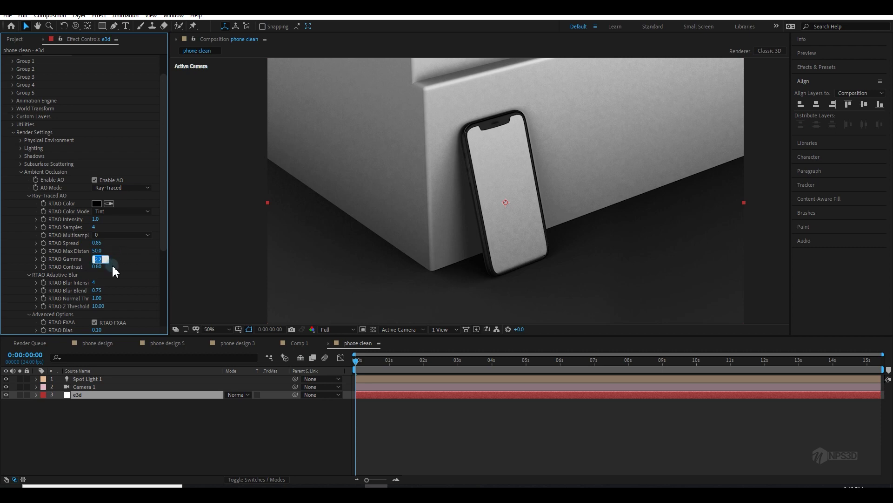
pyautogui.press('Return')
pyautogui.scroll(-2, 498, 219)
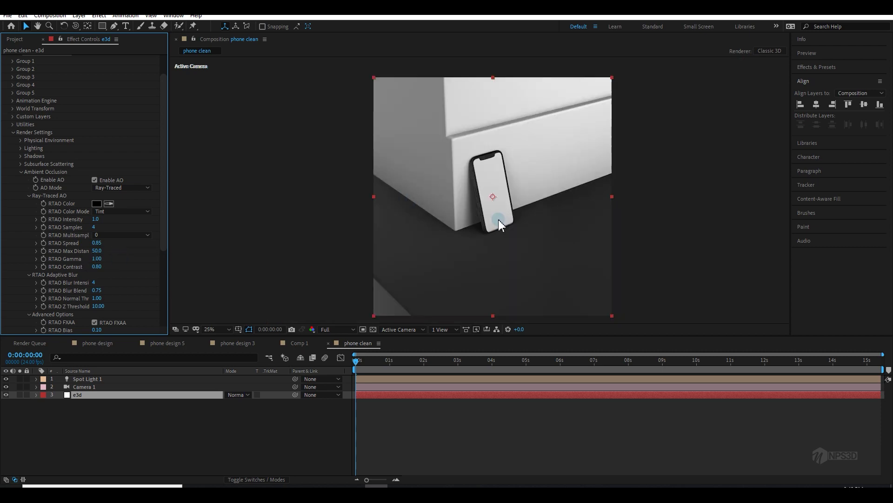
pyautogui.scroll(2, 494, 239)
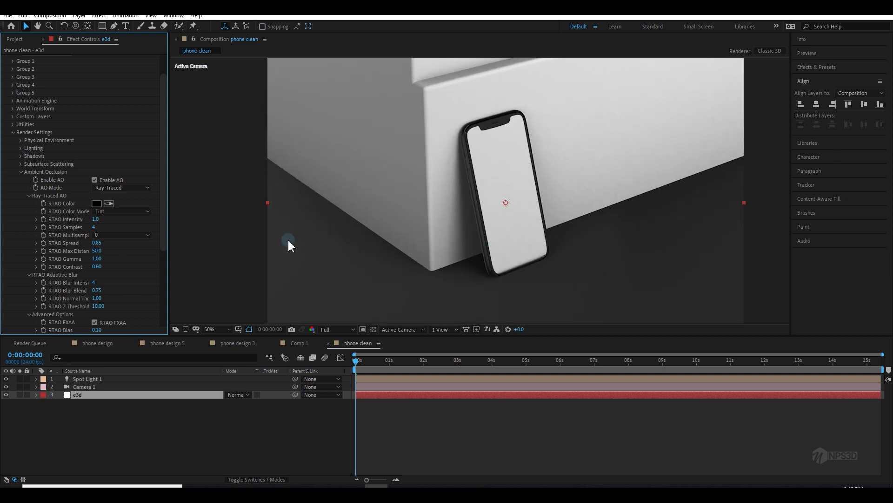
# Compare the render with ambient occlusion off, then set RTAO Intensity to 0.9.
pyautogui.click(99, 180)
pyautogui.click(101, 180)
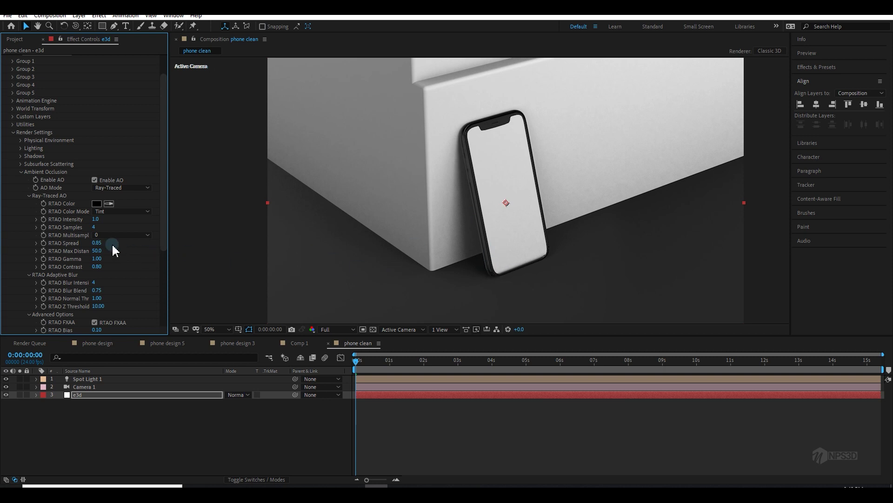
pyautogui.click(97, 220)
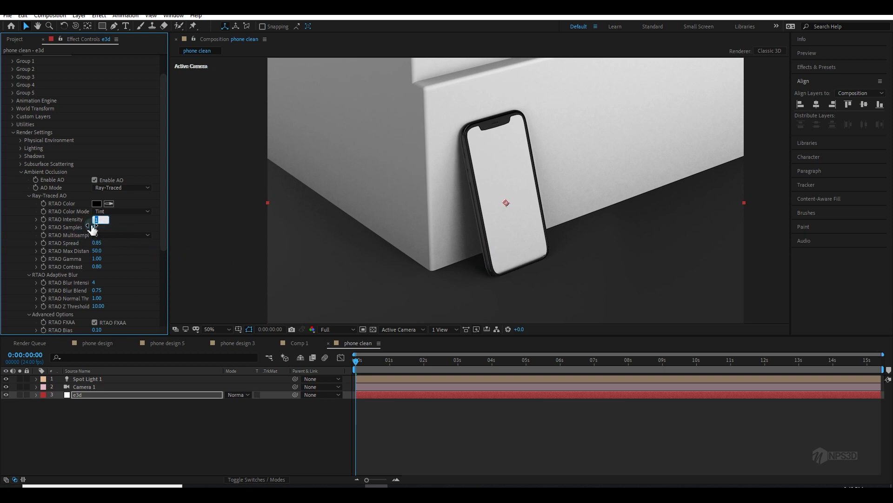
pyautogui.write('3')
pyautogui.press('Return')
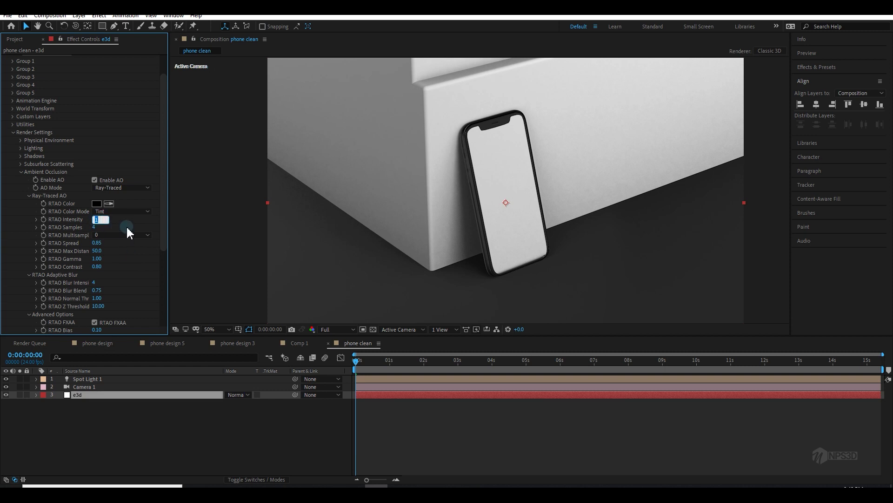
pyautogui.press('Return')
pyautogui.press('Return')
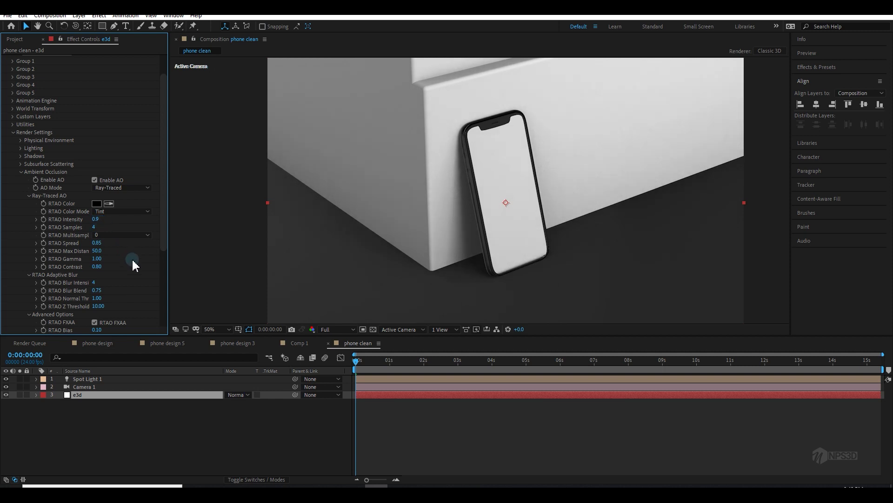
pyautogui.click(21, 172)
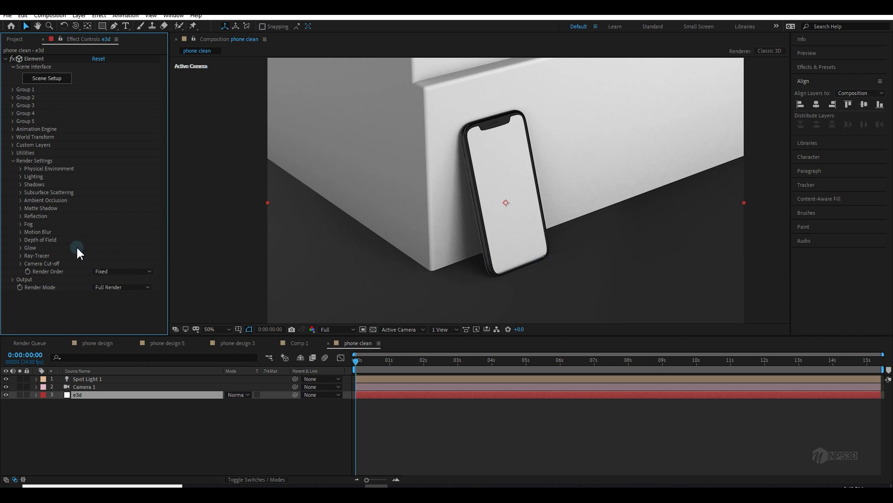
# Expand Physical Environment and set Gamma to 0.60 and Exposure to 1.20.
pyautogui.scroll(-2, 398, 254)
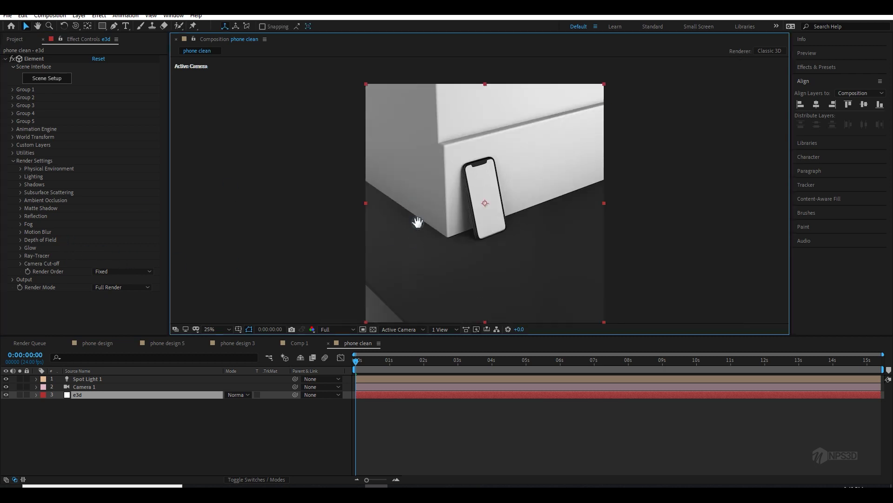
pyautogui.scroll(2, 417, 240)
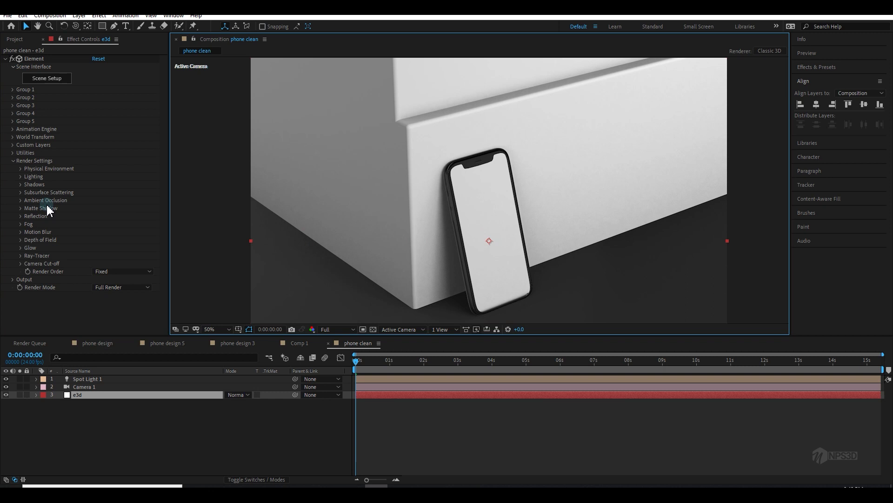
pyautogui.click(20, 168)
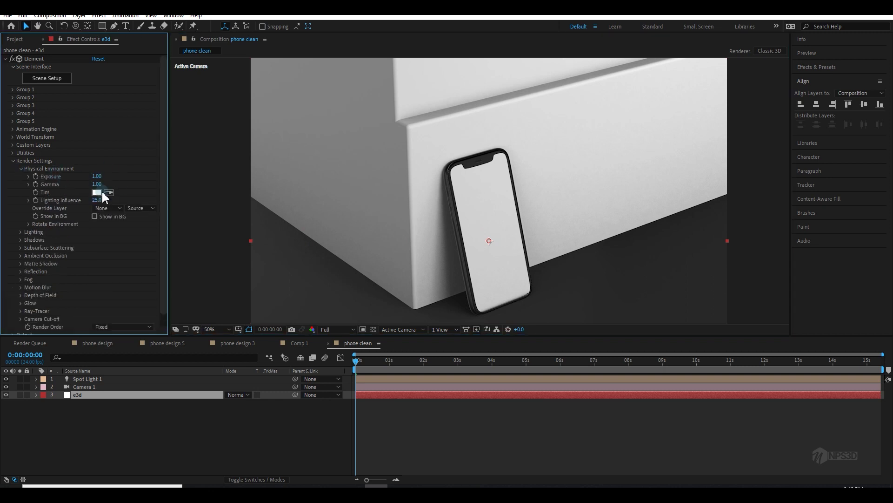
pyautogui.click(111, 169)
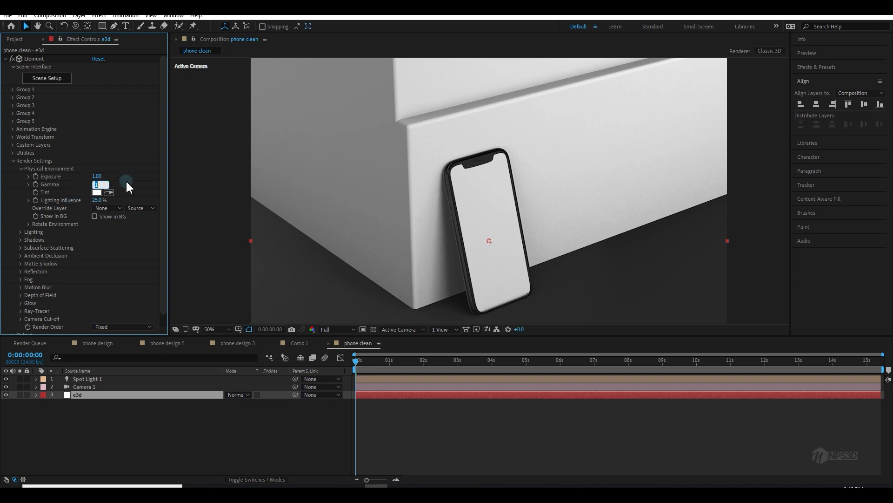
pyautogui.press('BackSpace')
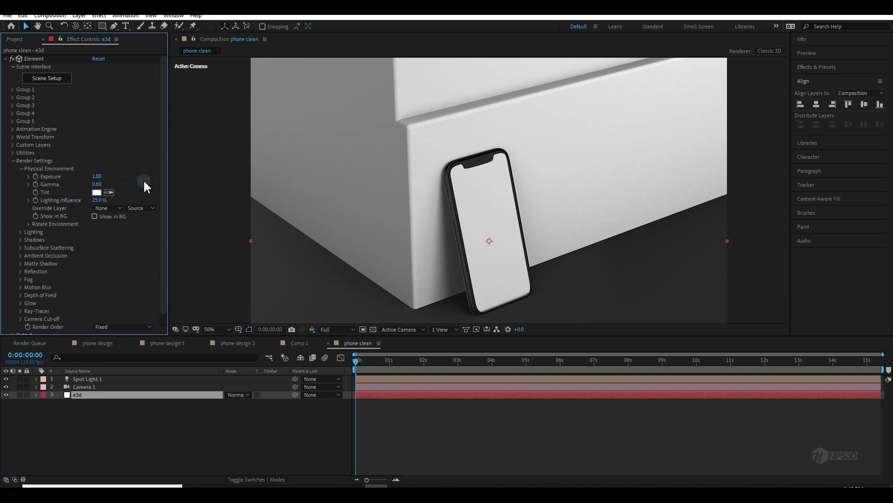
pyautogui.moveTo(472, 202); pyautogui.dragTo(467, 173)
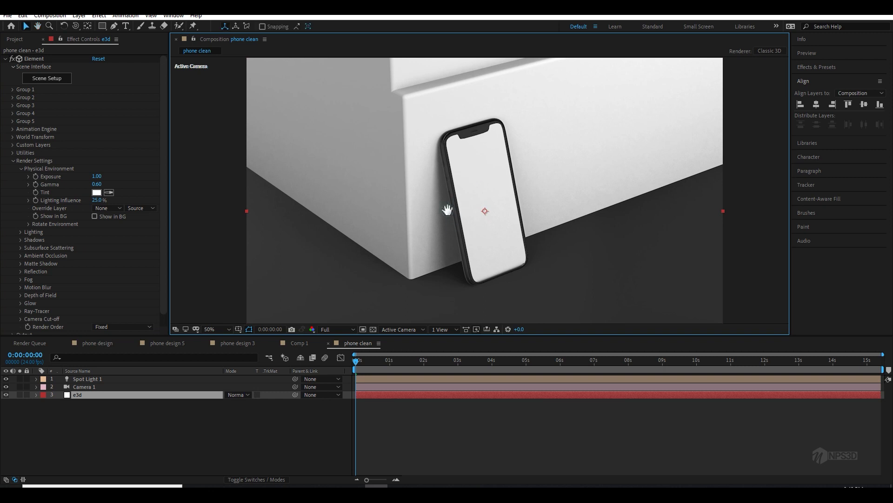
pyautogui.moveTo(447, 210); pyautogui.dragTo(445, 184)
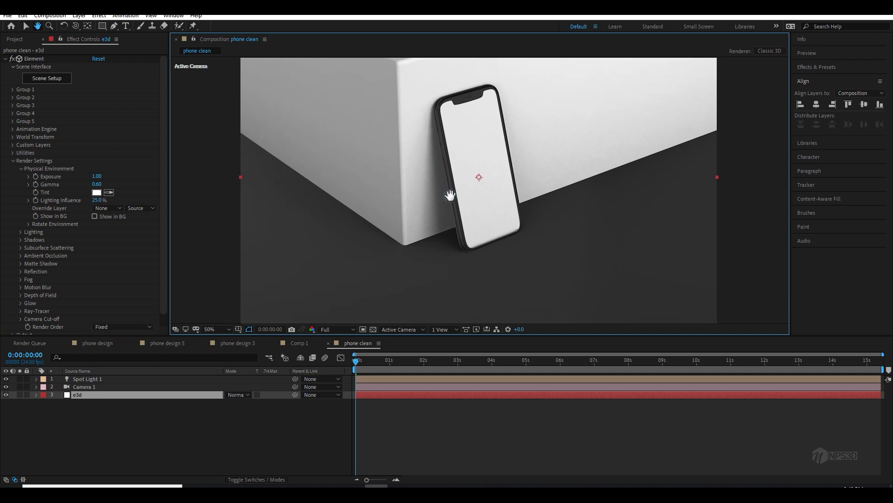
pyautogui.click(96, 177)
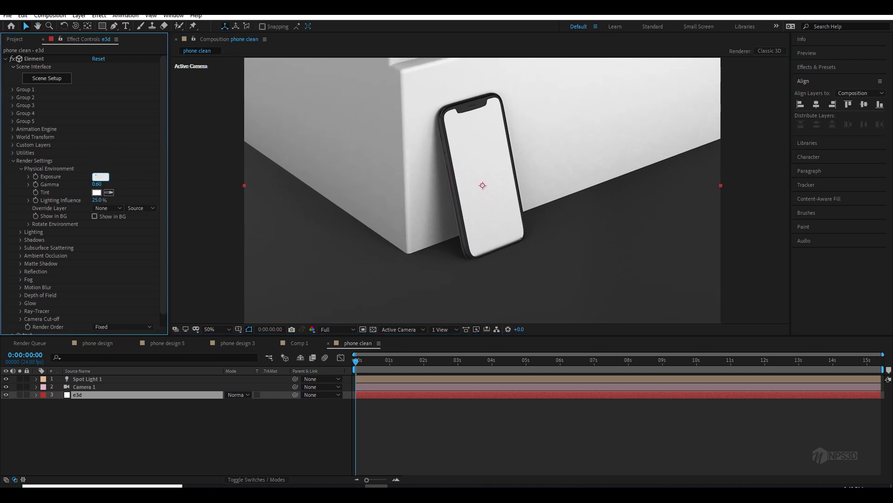
pyautogui.write('0.2')
pyautogui.press('Return')
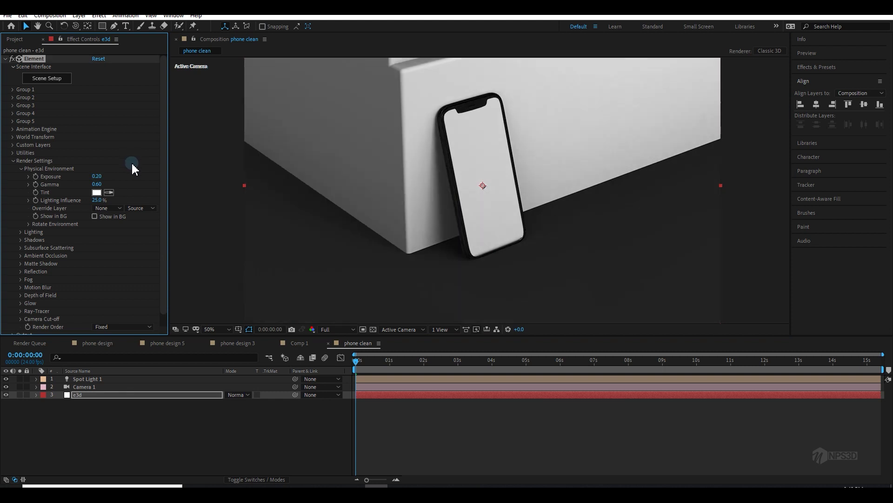
pyautogui.write('1.2')
pyautogui.press('Return')
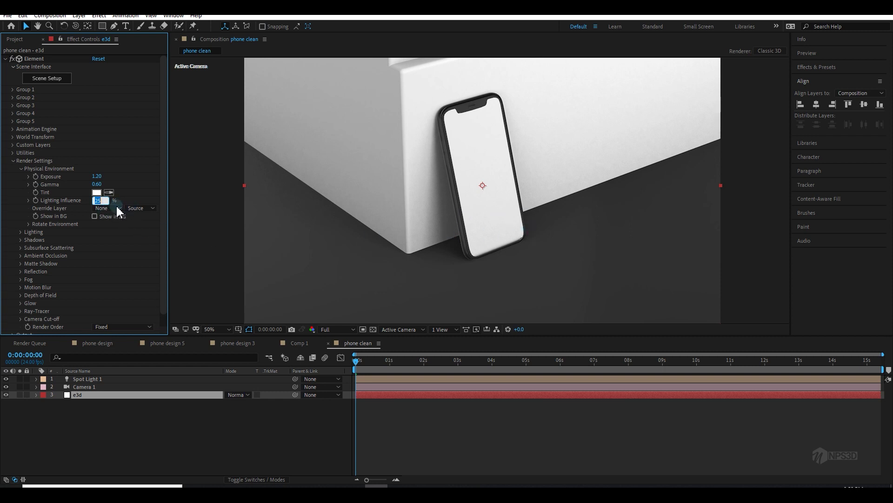
# Set Lighting Influence to 20% and collapse the Render Settings group.
pyautogui.write('0')
pyautogui.press('Return')
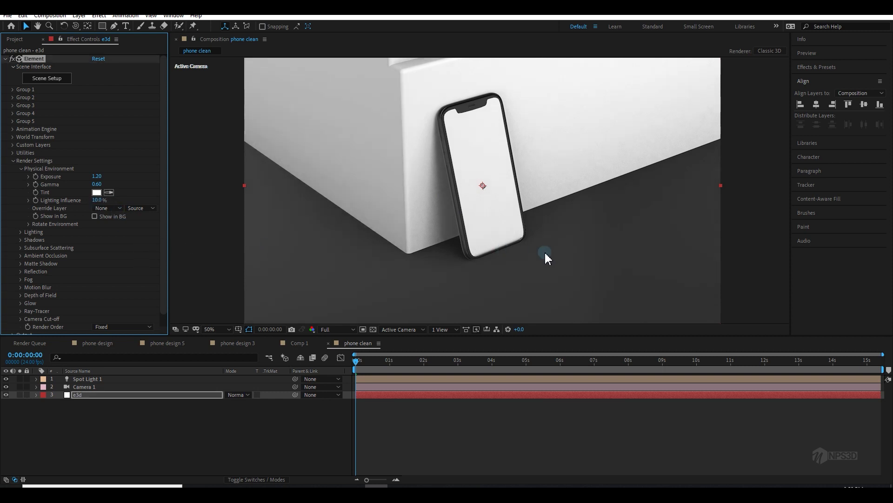
pyautogui.press(',')
pyautogui.press('/')
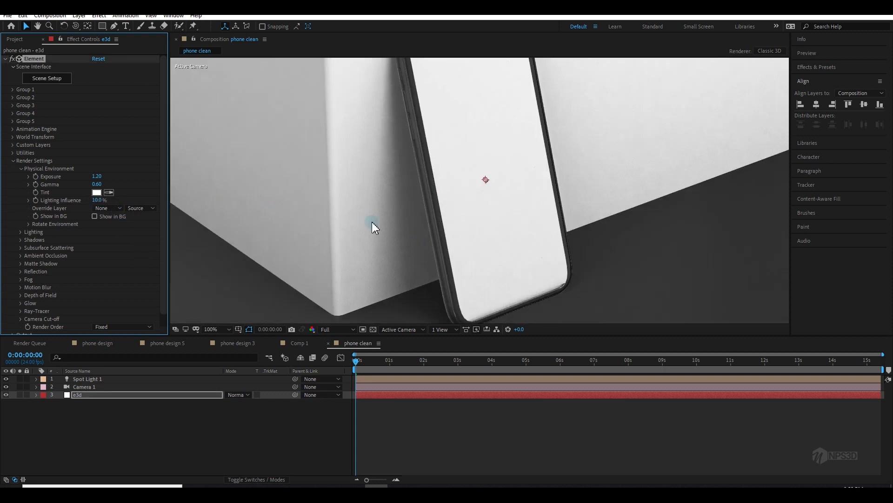
pyautogui.press(',')
pyautogui.click(99, 200)
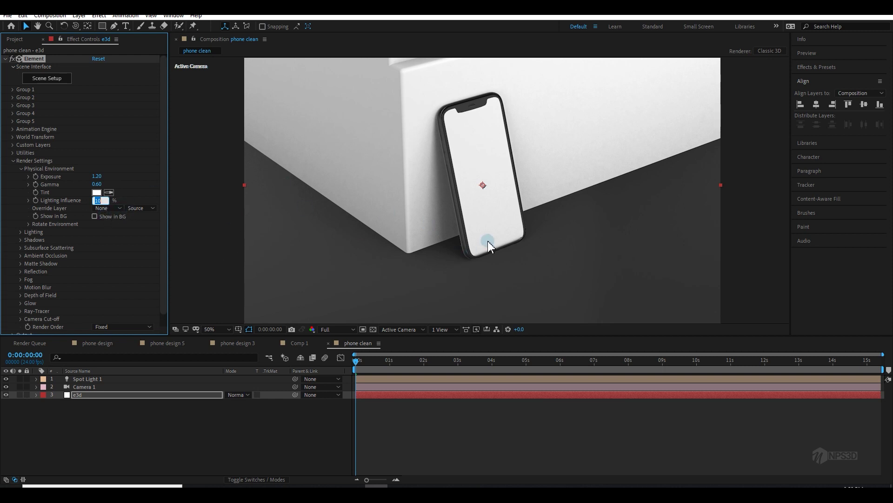
pyautogui.write('45')
pyautogui.click(170, 164)
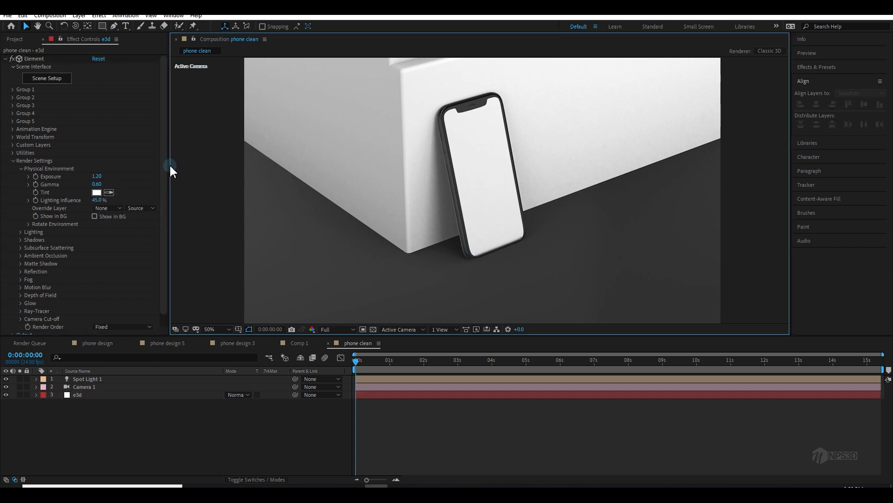
pyautogui.click(99, 201)
pyautogui.write('20')
pyautogui.click(351, 206)
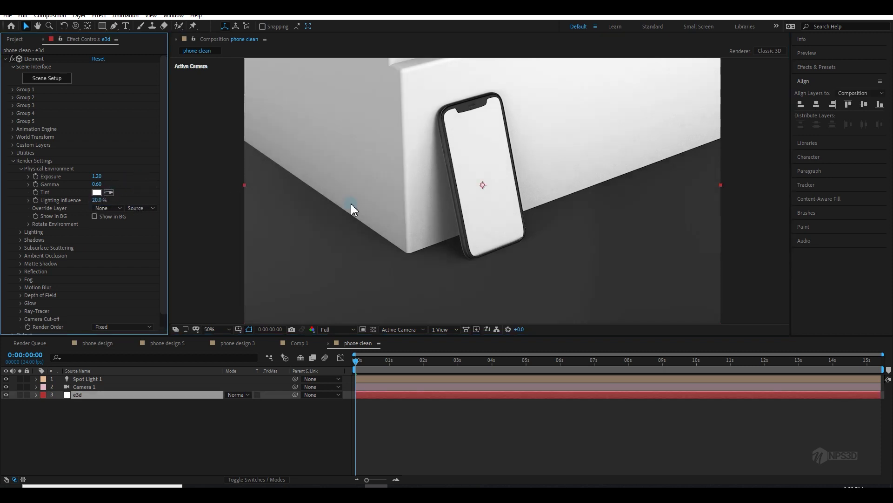
pyautogui.click(455, 228)
pyautogui.scroll(-2, 455, 228)
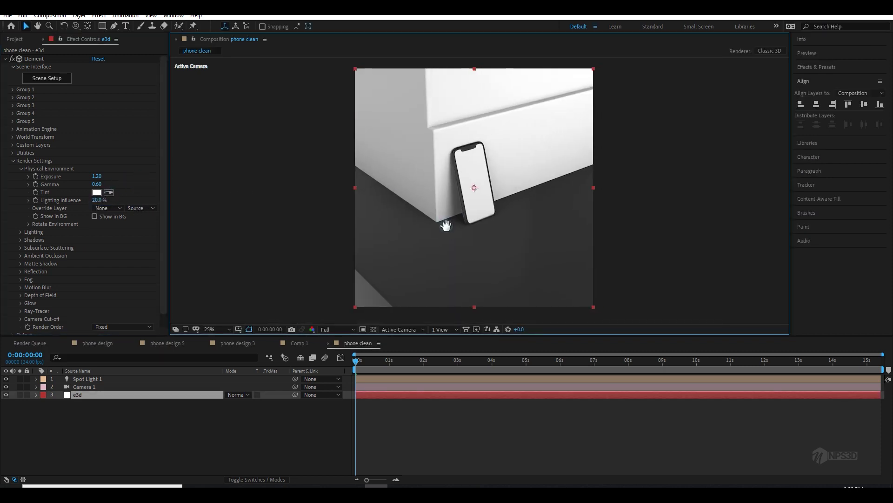
pyautogui.click(21, 169)
pyautogui.click(14, 161)
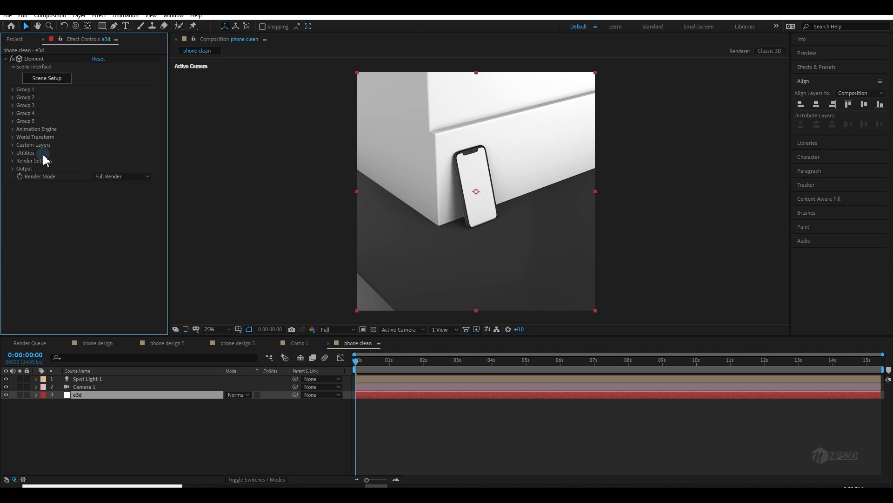
# In Element's Scene Setup, duplicate the iPhone and slide the copy to the right.
pyautogui.click(59, 79)
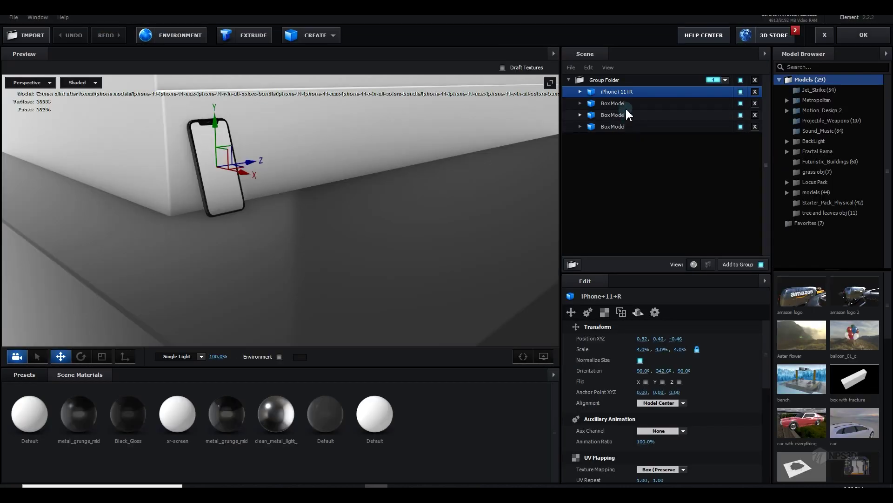
pyautogui.moveTo(376, 146); pyautogui.dragTo(337, 215)
pyautogui.moveTo(239, 213); pyautogui.dragTo(311, 214)
# Rotate the copied iPhone to show its back against the box, then apply with OK.
pyautogui.press('e')
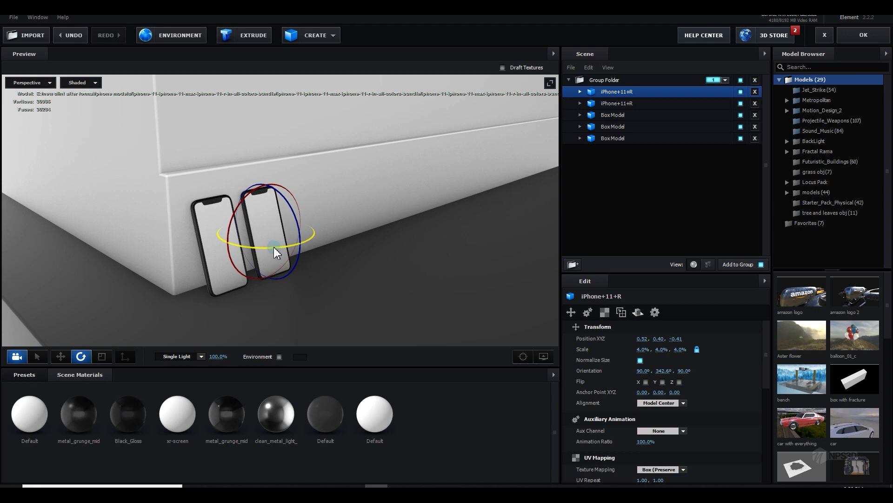
pyautogui.moveTo(272, 247); pyautogui.dragTo(465, 189)
pyautogui.moveTo(301, 230); pyautogui.dragTo(276, 200)
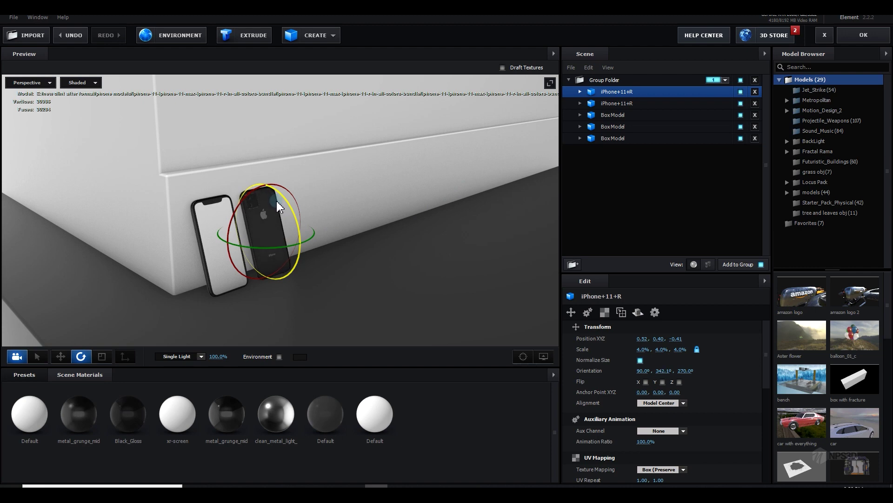
pyautogui.scroll(5, 304, 215)
pyautogui.scroll(-2, 328, 218)
pyautogui.moveTo(328, 218); pyautogui.dragTo(345, 202)
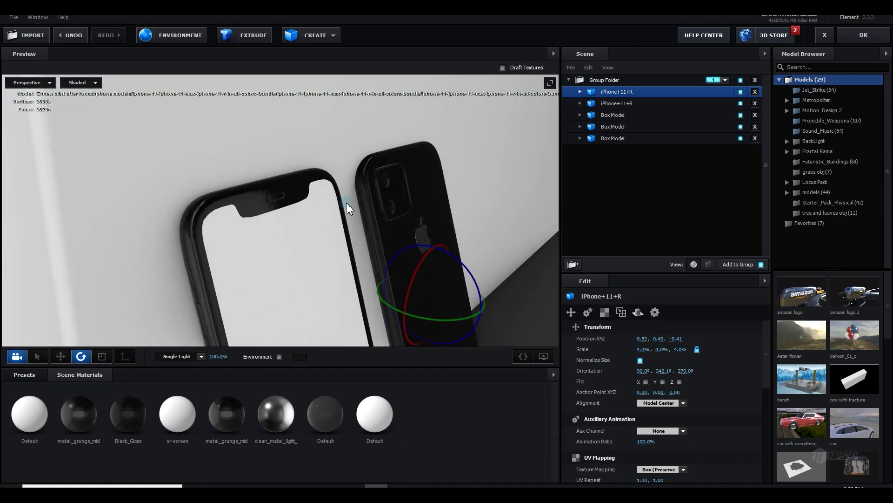
pyautogui.scroll(-3, 361, 224)
pyautogui.press('w')
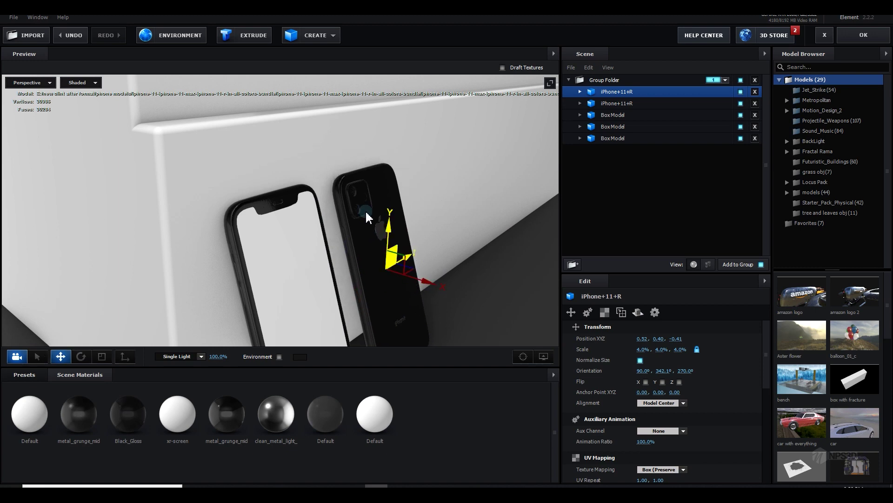
pyautogui.scroll(3, 359, 203)
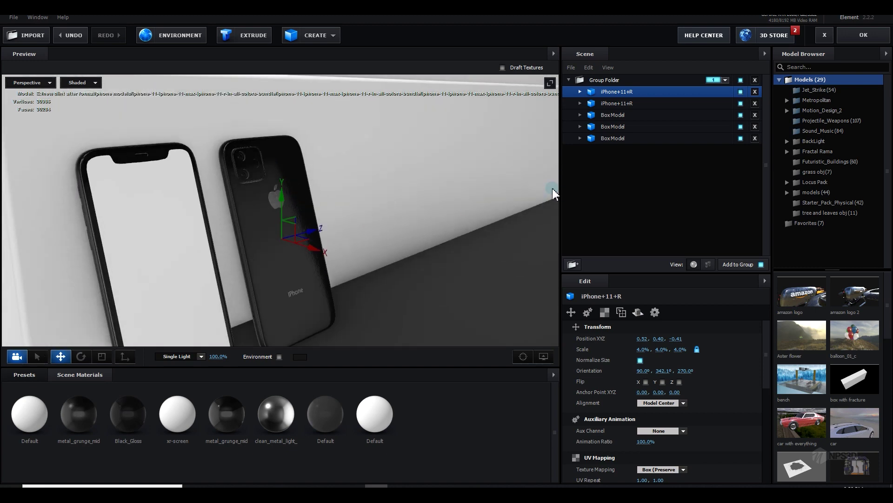
pyautogui.click(857, 37)
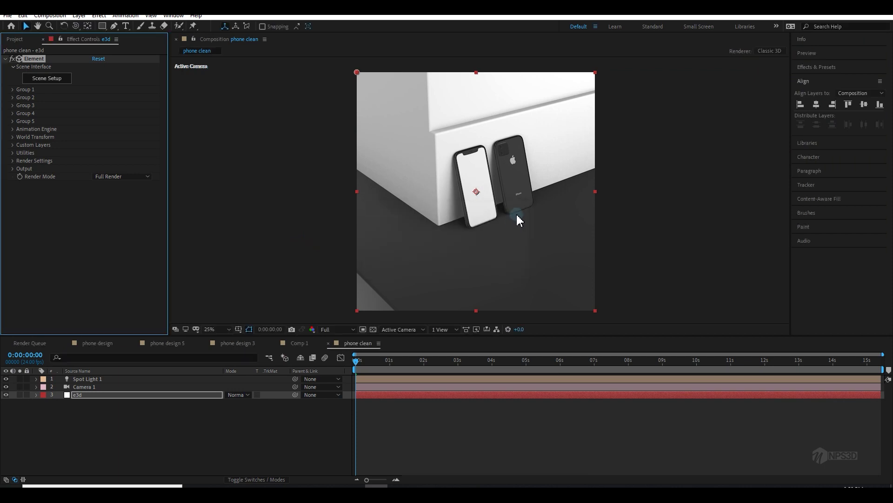
# Add wp4361109.jpg from the project as a new layer and hide it.
pyautogui.press('c')
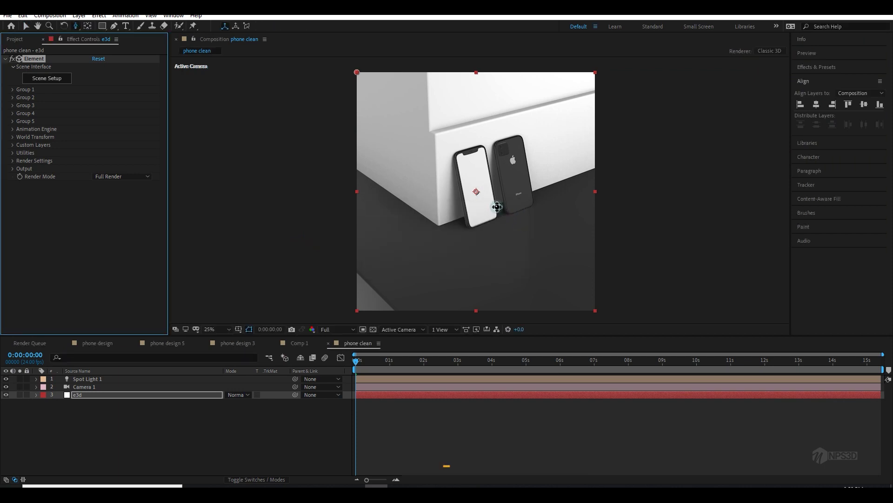
pyautogui.moveTo(497, 206); pyautogui.dragTo(488, 212)
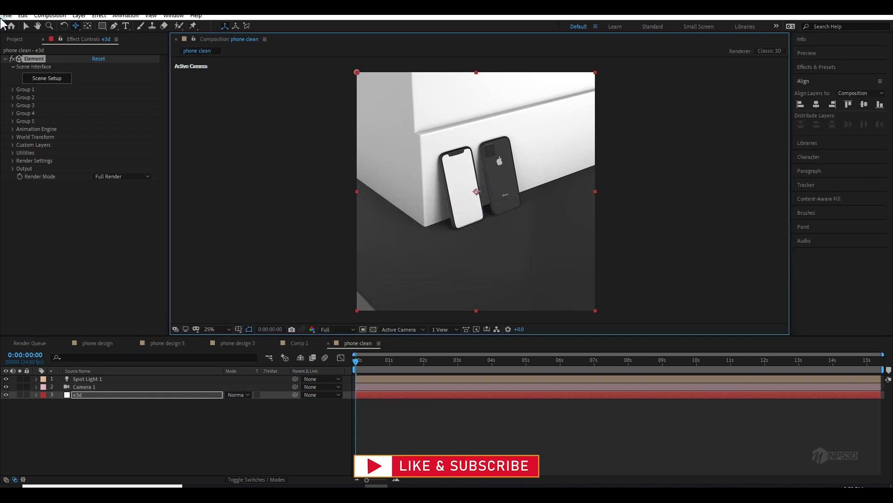
pyautogui.click(15, 39)
pyautogui.moveTo(29, 123); pyautogui.dragTo(33, 429)
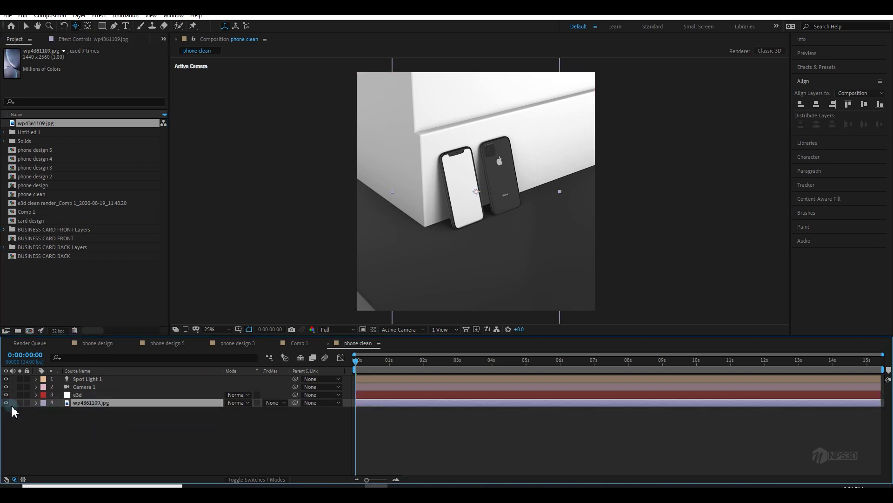
pyautogui.click(20, 403)
pyautogui.click(19, 402)
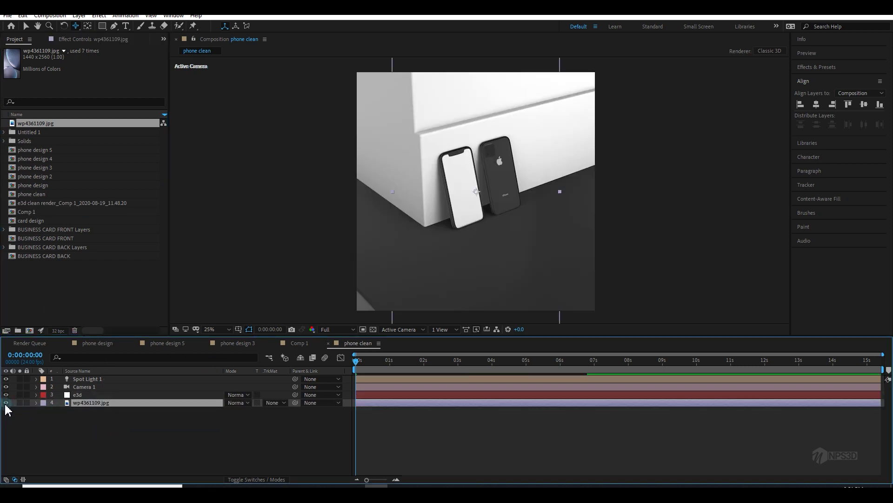
pyautogui.click(6, 402)
# Check the e3d layer's Custom Texture Maps Layer 1 options, then open Element Scene Setup.
pyautogui.click(93, 394)
pyautogui.click(76, 38)
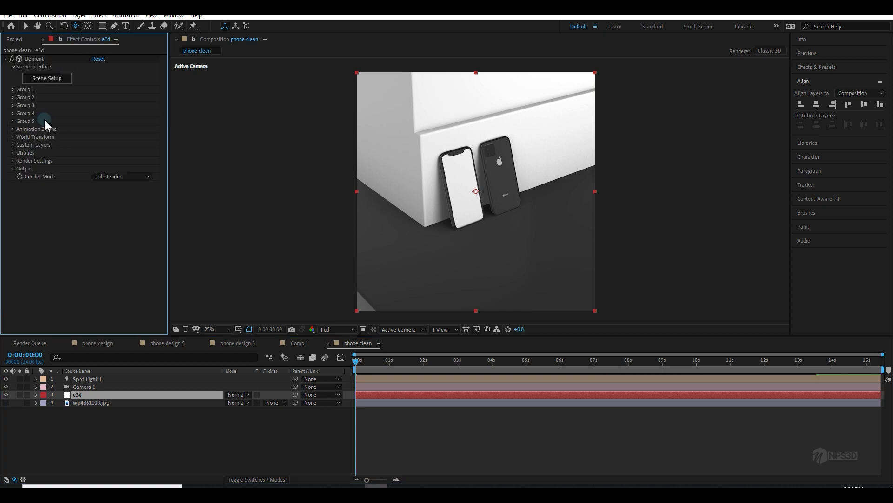
pyautogui.click(13, 145)
pyautogui.click(21, 160)
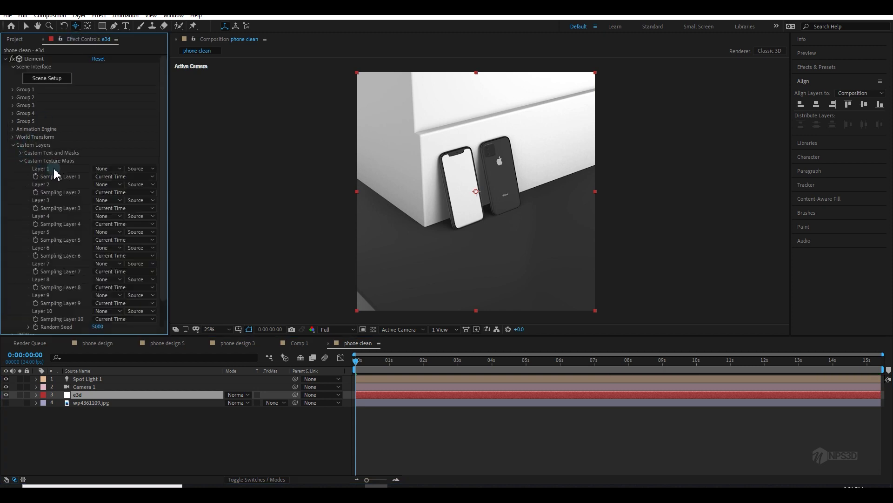
pyautogui.click(106, 168)
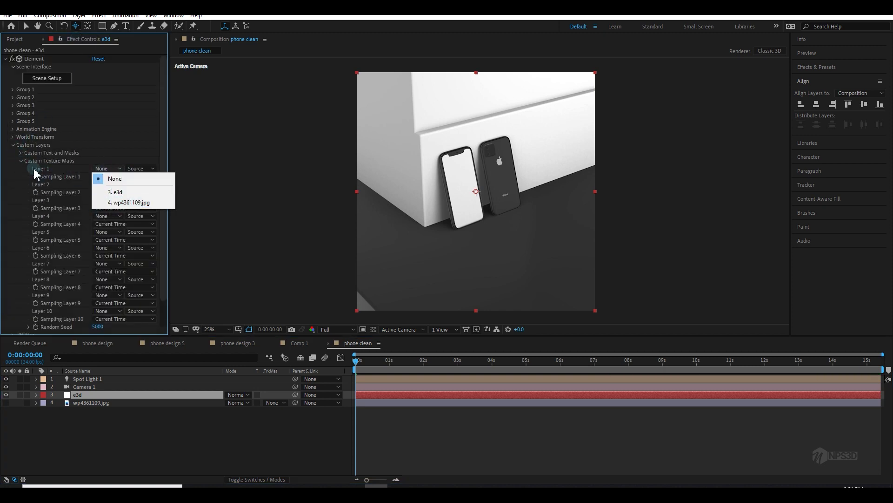
pyautogui.click(12, 145)
pyautogui.click(59, 80)
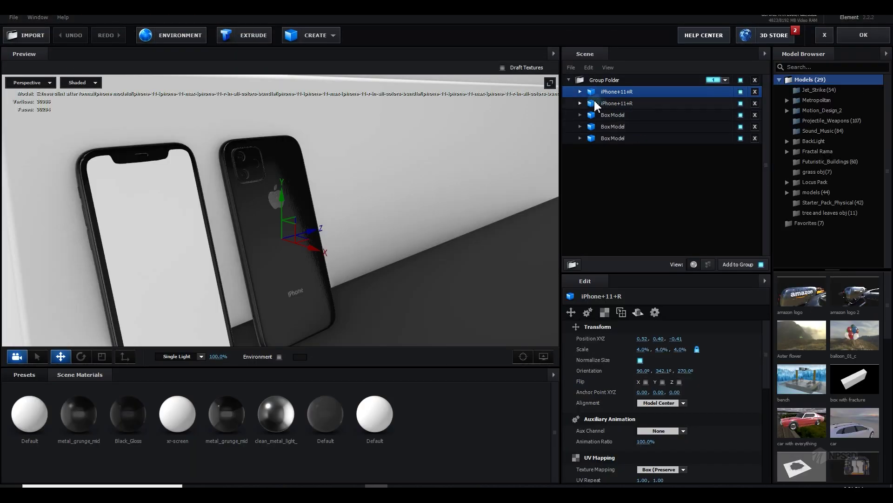
# Expand the iPhone+11+R model and select its xr-screen material.
pyautogui.click(581, 92)
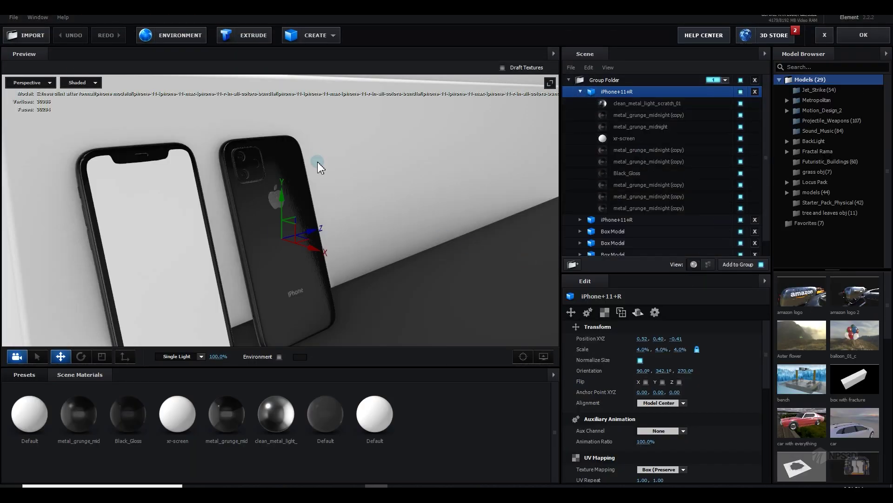
pyautogui.moveTo(312, 157); pyautogui.dragTo(225, 144)
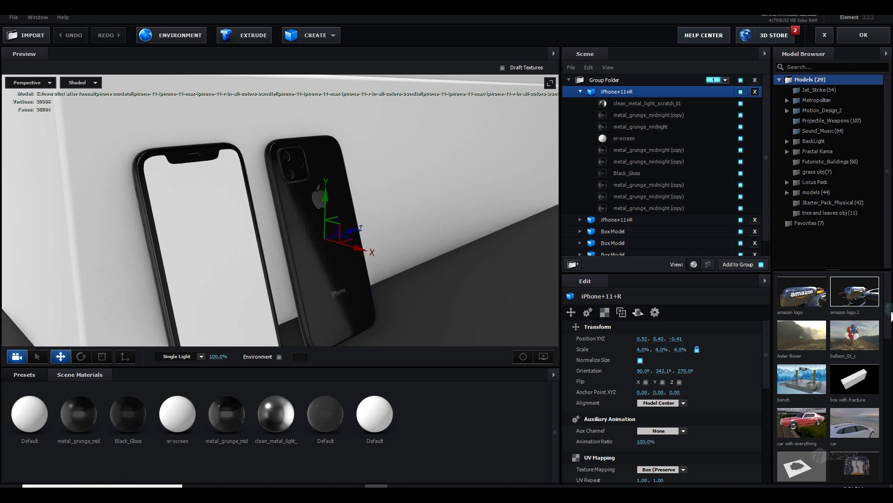
pyautogui.scroll(-2, 835, 283)
pyautogui.click(818, 222)
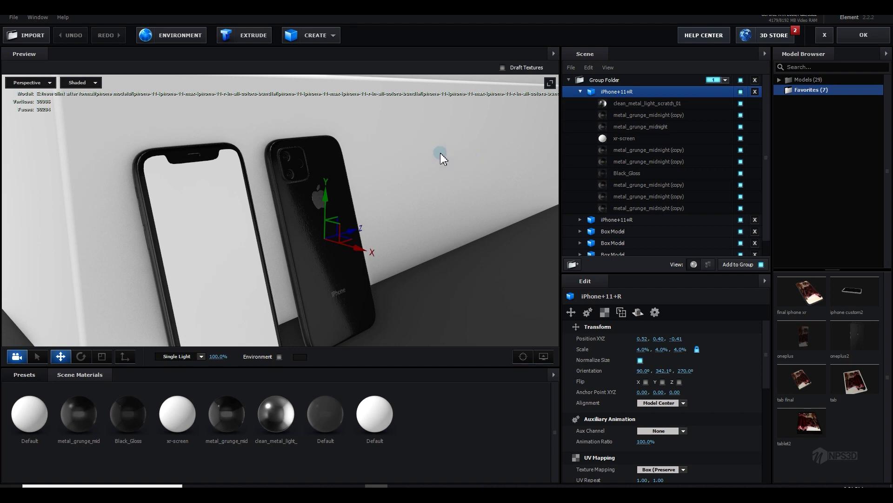
pyautogui.moveTo(440, 153); pyautogui.dragTo(445, 169)
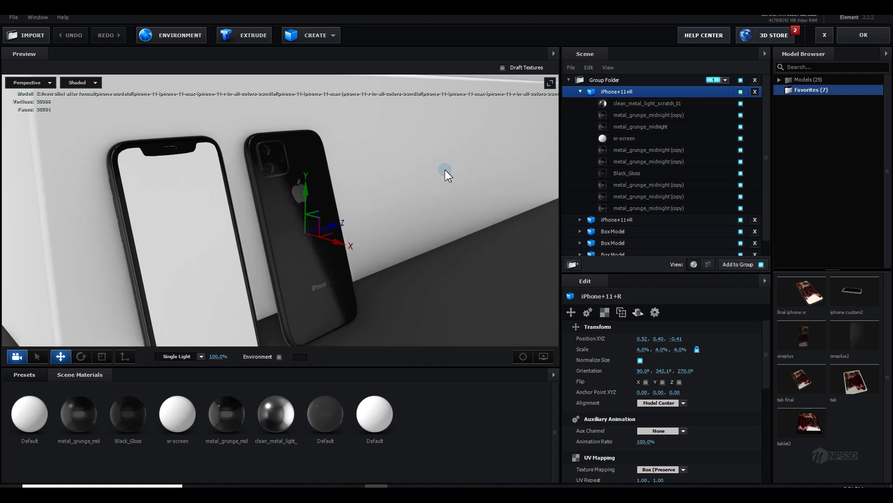
pyautogui.click(189, 213)
pyautogui.scroll(-2, 626, 242)
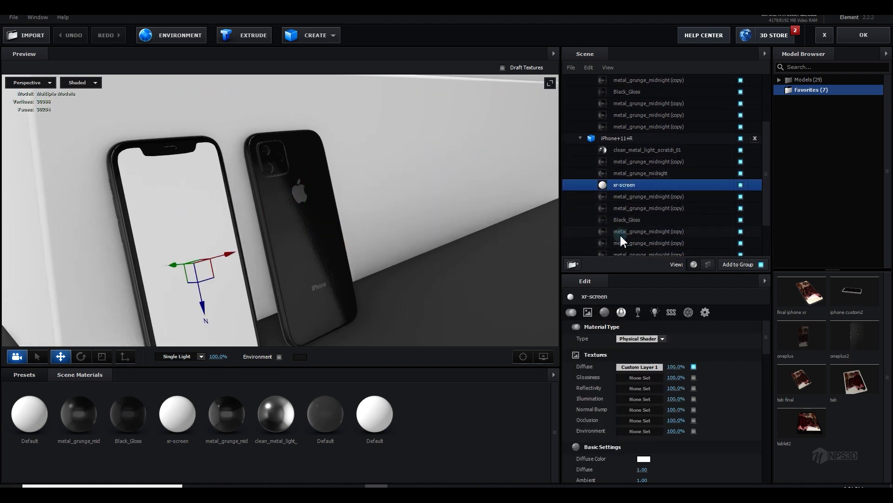
# Inspect the xr-screen Diffuse texture channel, cancel without changes, and exit Element.
pyautogui.click(638, 367)
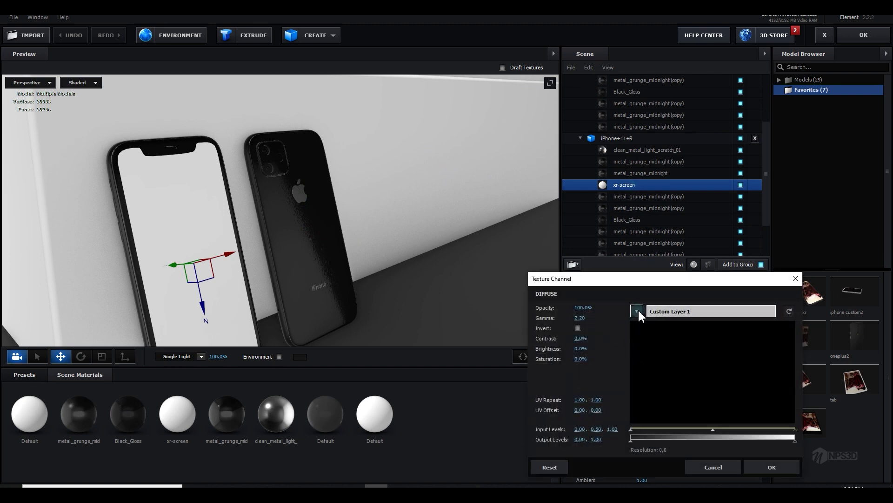
pyautogui.click(637, 310)
pyautogui.click(607, 283)
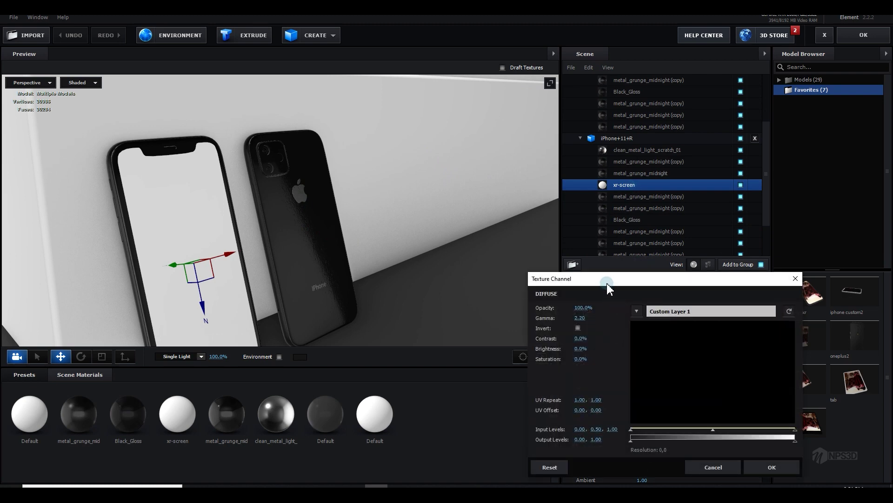
pyautogui.moveTo(607, 286); pyautogui.dragTo(447, 227)
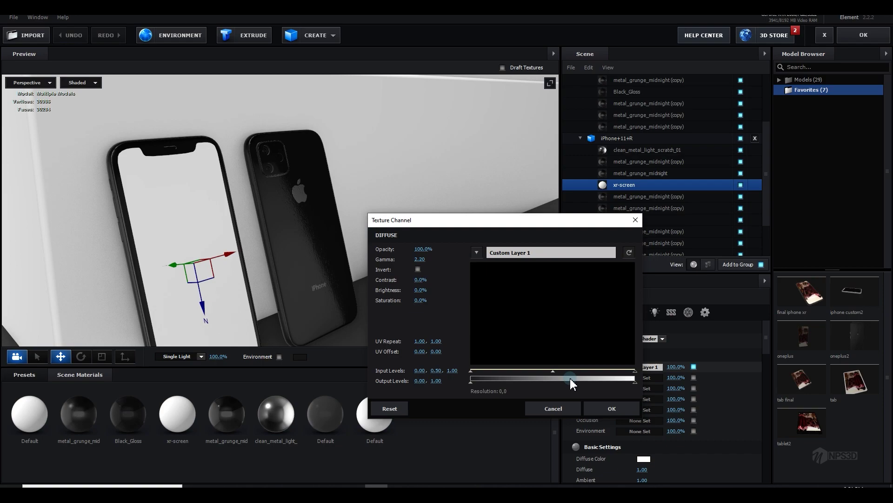
pyautogui.click(559, 409)
pyautogui.click(864, 35)
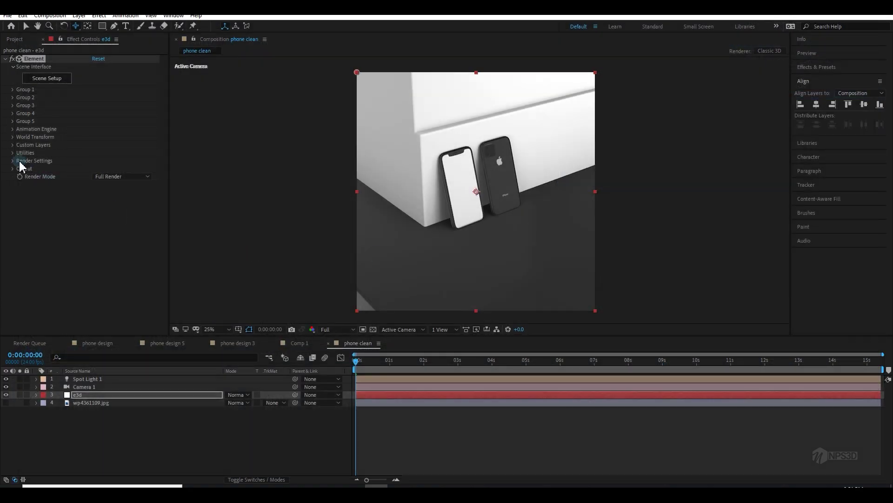
# Set Custom Texture Maps Layer 1 to 4. wp4361109.jpg, then reopen Scene Setup.
pyautogui.click(13, 145)
pyautogui.click(105, 168)
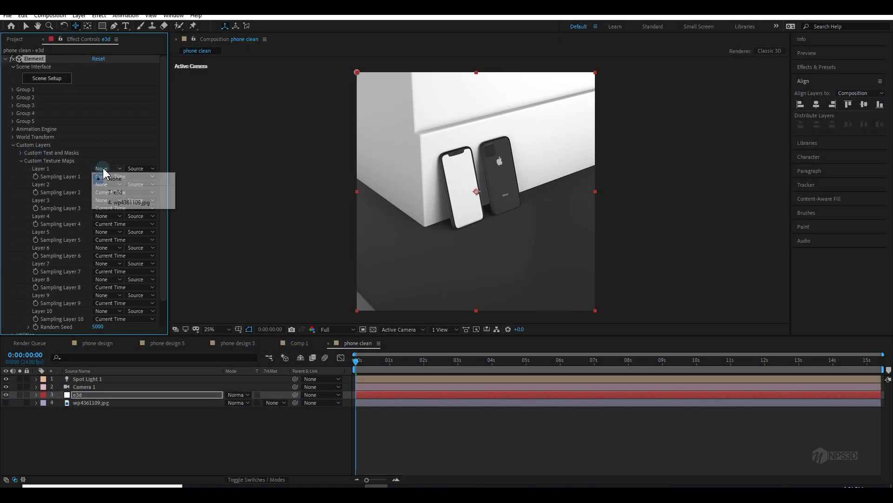
pyautogui.click(122, 203)
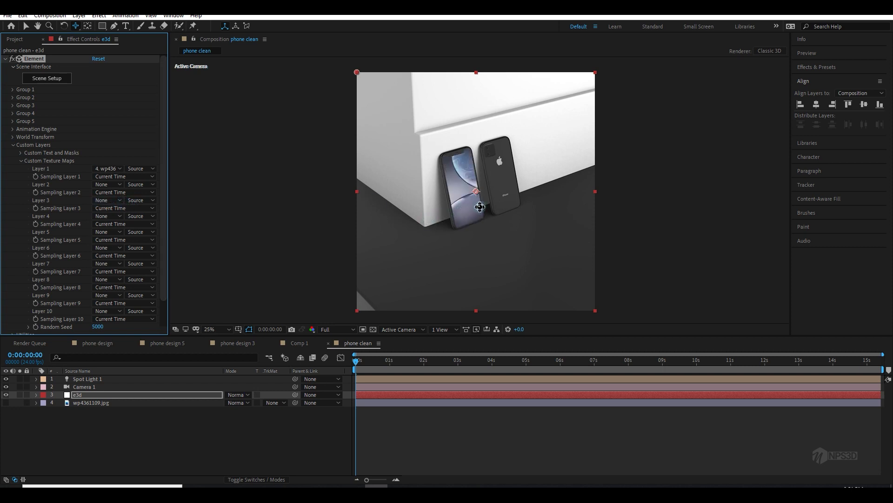
pyautogui.click(13, 144)
pyautogui.click(36, 79)
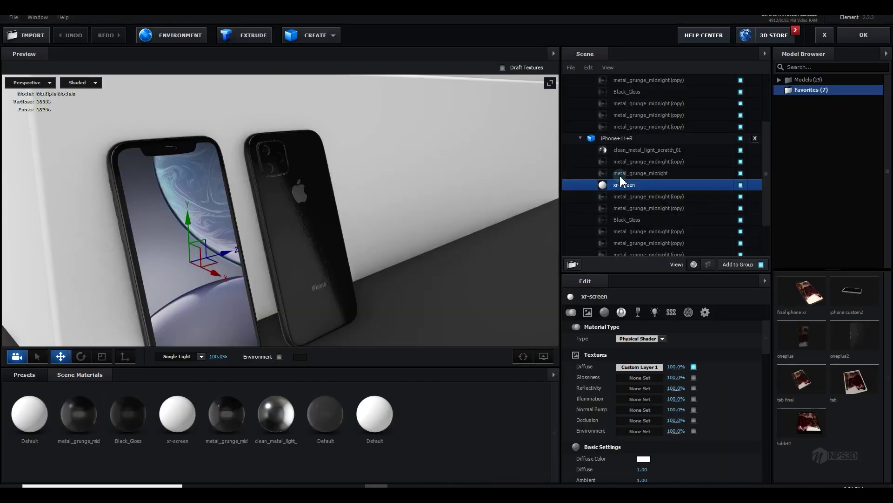
# Clear the xr-screen Diffuse slot and reassign it to Custom Layer 1 [wp4361109.jpg].
pyautogui.click(627, 368)
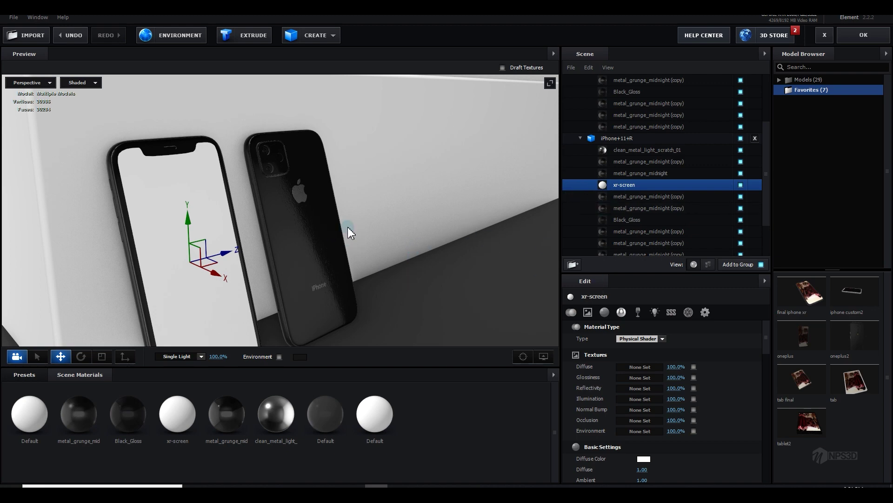
pyautogui.moveTo(348, 227); pyautogui.dragTo(325, 255)
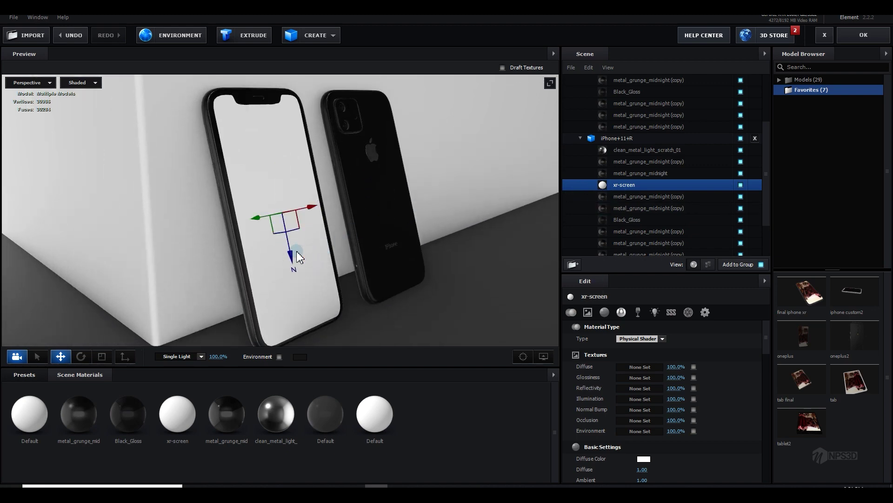
pyautogui.click(633, 368)
pyautogui.click(660, 311)
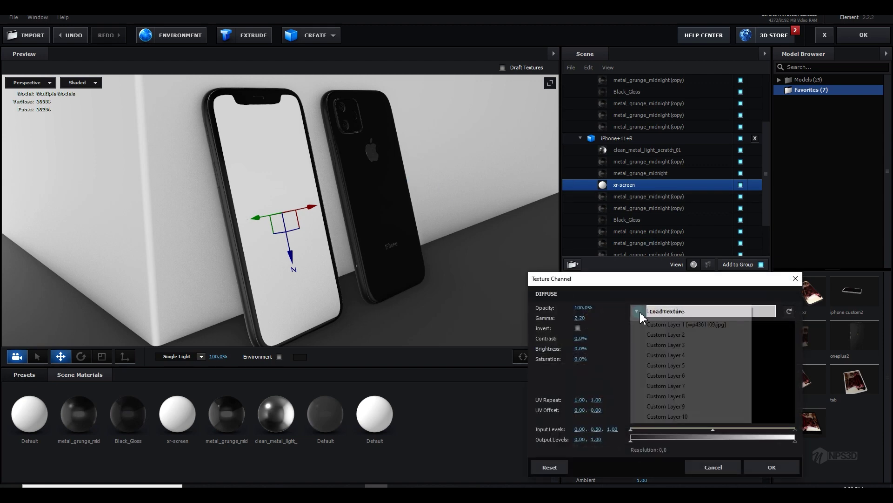
pyautogui.click(661, 323)
pyautogui.click(772, 466)
pyautogui.scroll(-5, 407, 321)
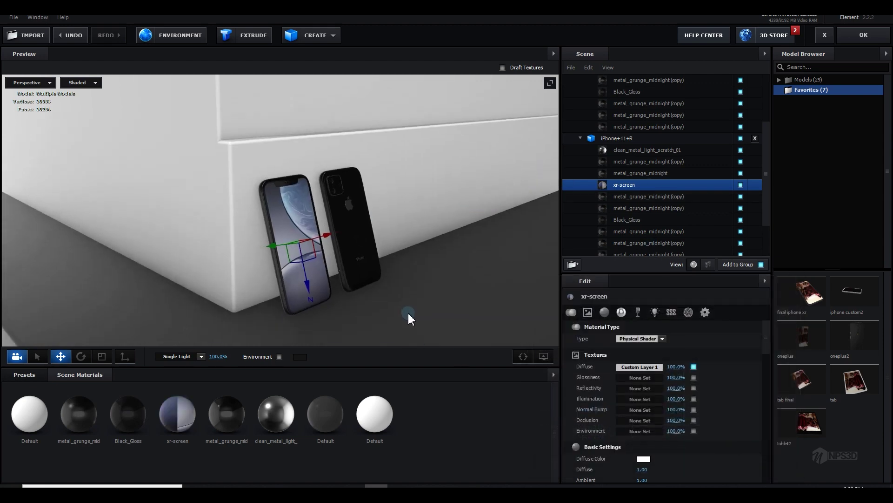
pyautogui.scroll(-3, 404, 307)
# Exit Element, then add a new Adjustment Layer at the top of the stack.
pyautogui.moveTo(401, 303); pyautogui.dragTo(412, 273)
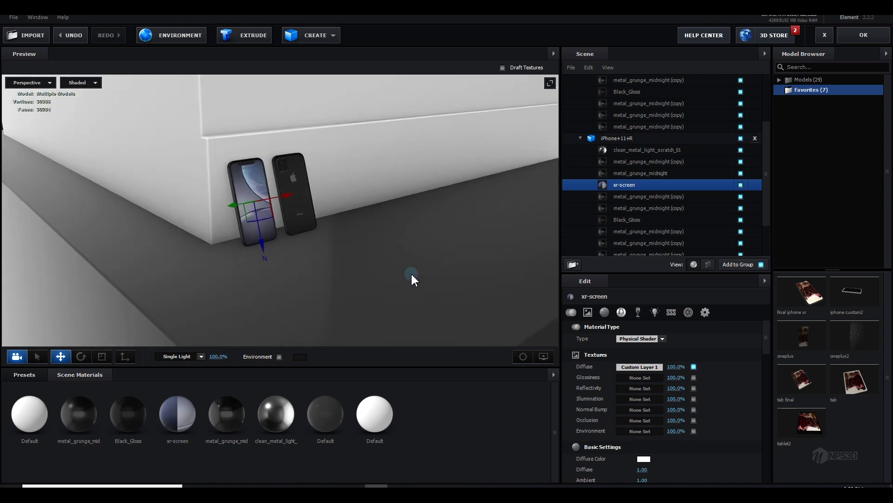
pyautogui.click(863, 34)
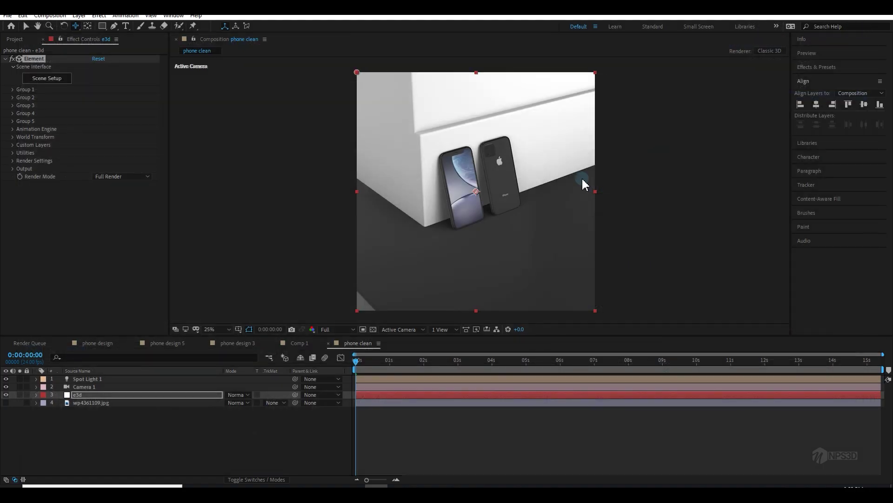
pyautogui.rightClick(75, 436)
pyautogui.moveTo(106, 336)
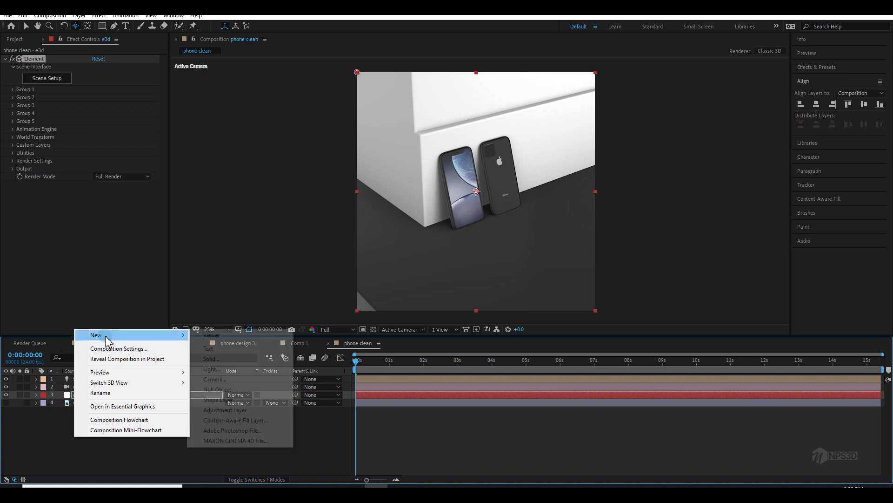
pyautogui.click(232, 409)
pyautogui.moveTo(84, 395); pyautogui.dragTo(122, 379)
# Apply Curves to the adjustment layer with an S-curve: darker shadows, brighter highlights.
pyautogui.hotkey('ctrl', 'space')
pyautogui.write('cu')
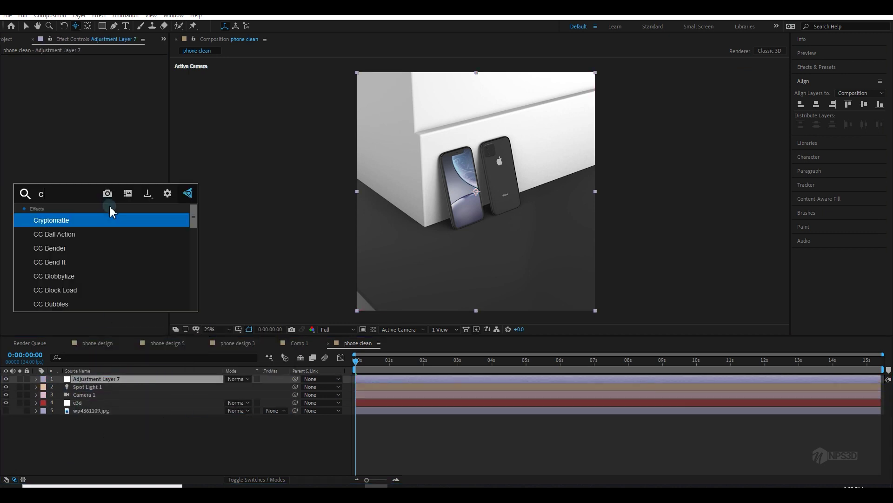
pyautogui.click(98, 219)
pyautogui.press('v')
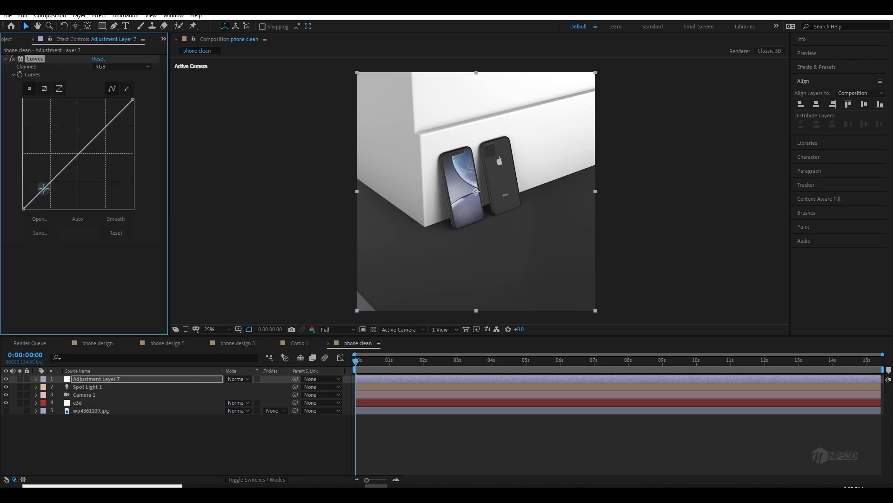
pyautogui.moveTo(44, 188); pyautogui.dragTo(47, 192)
pyautogui.moveTo(93, 142); pyautogui.dragTo(90, 134)
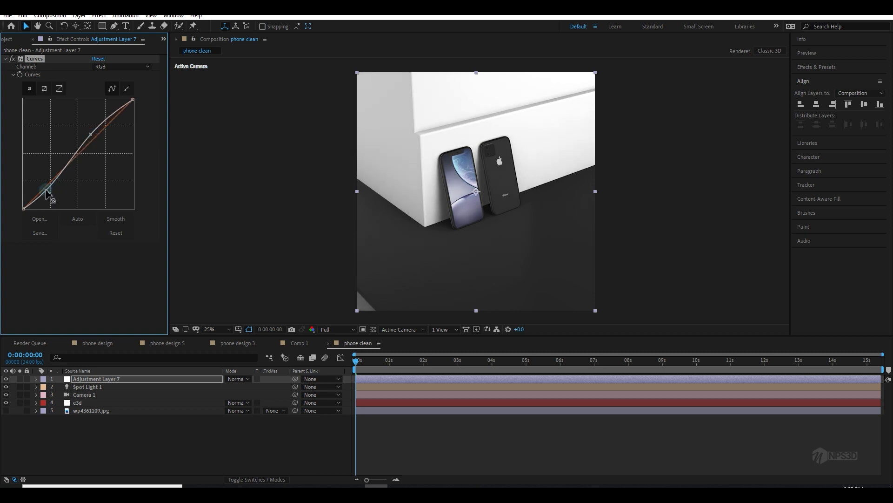
pyautogui.moveTo(46, 191); pyautogui.dragTo(49, 191)
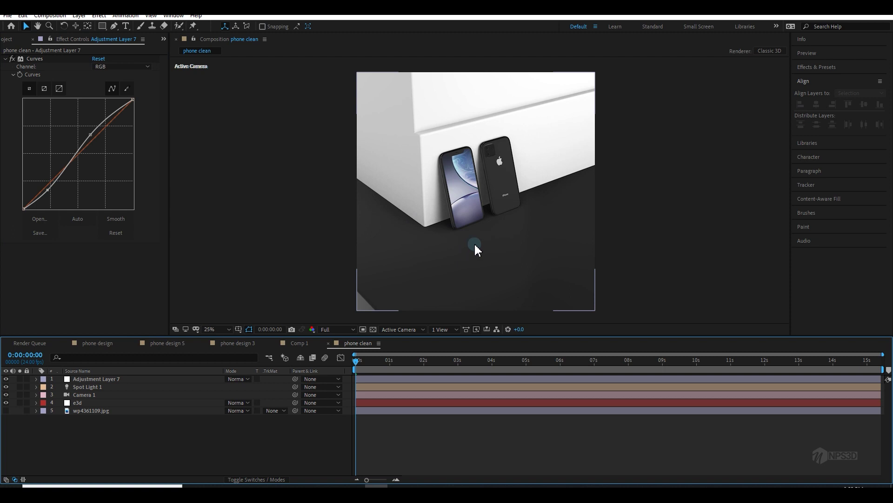
pyautogui.press('.')
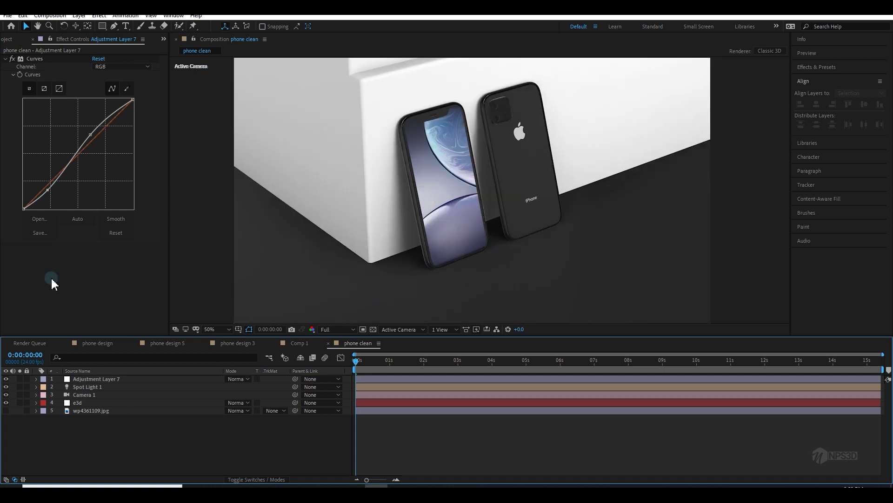
pyautogui.click(5, 59)
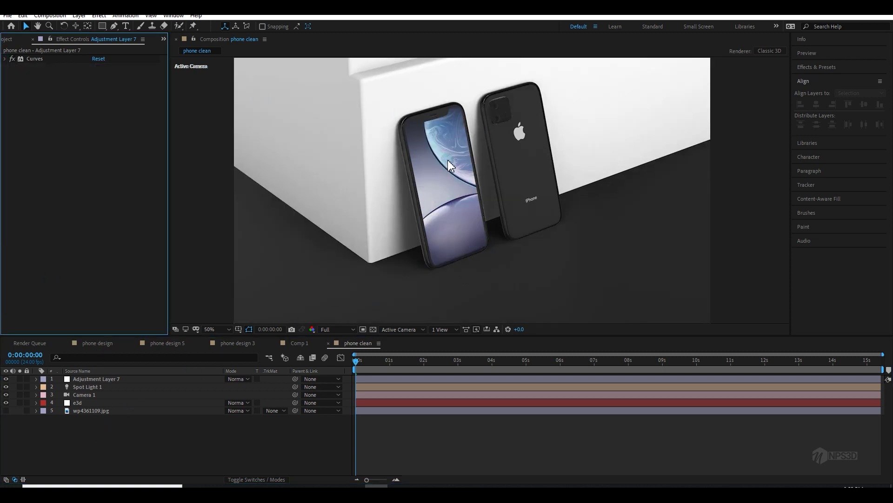
pyautogui.click(521, 222)
pyautogui.press(',')
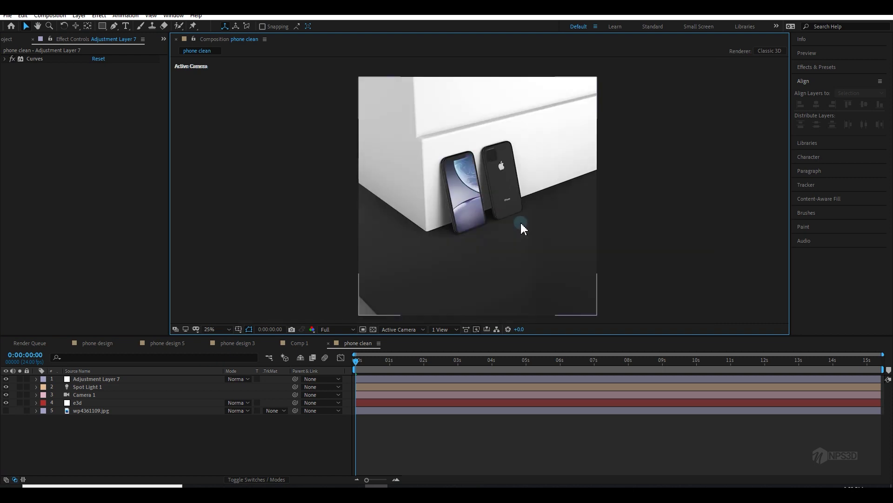
pyautogui.press('.')
pyautogui.click(95, 402)
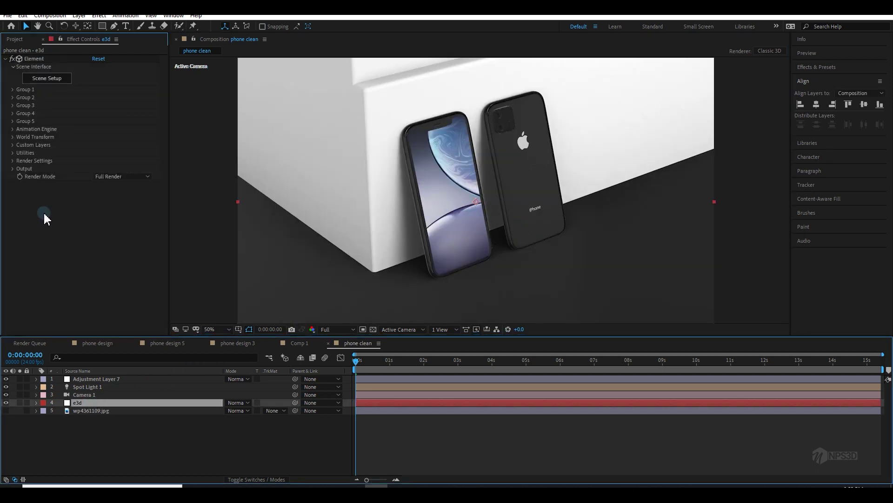
# Apply Hue/Saturation to the e3d layer with Master Saturation raised to 43.
pyautogui.hotkey('ctrl', 'space')
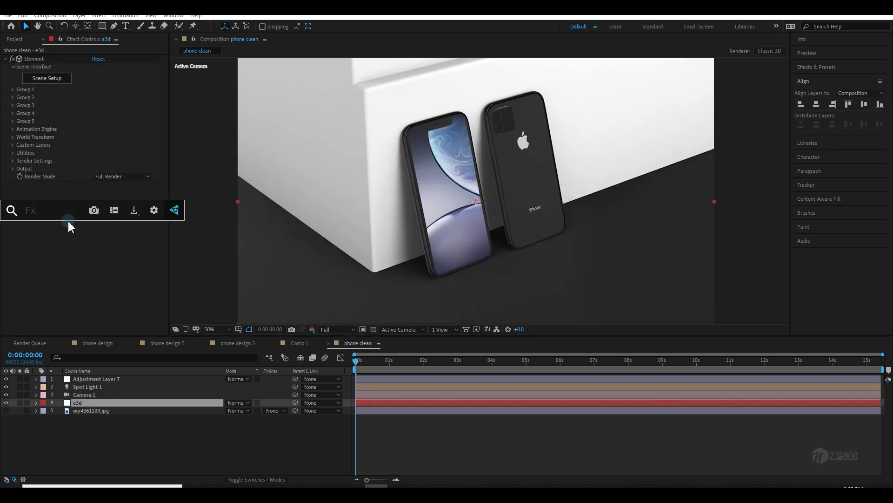
pyautogui.write('hu')
pyautogui.click(62, 235)
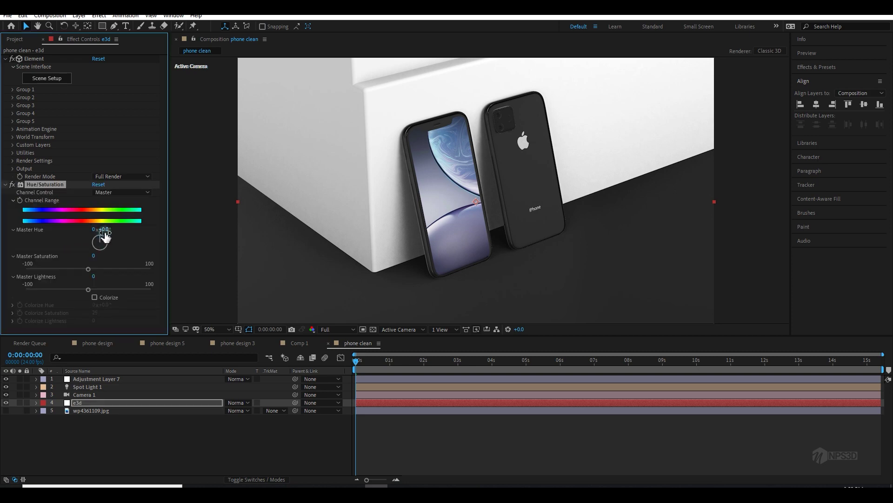
pyautogui.moveTo(88, 269); pyautogui.dragTo(116, 269)
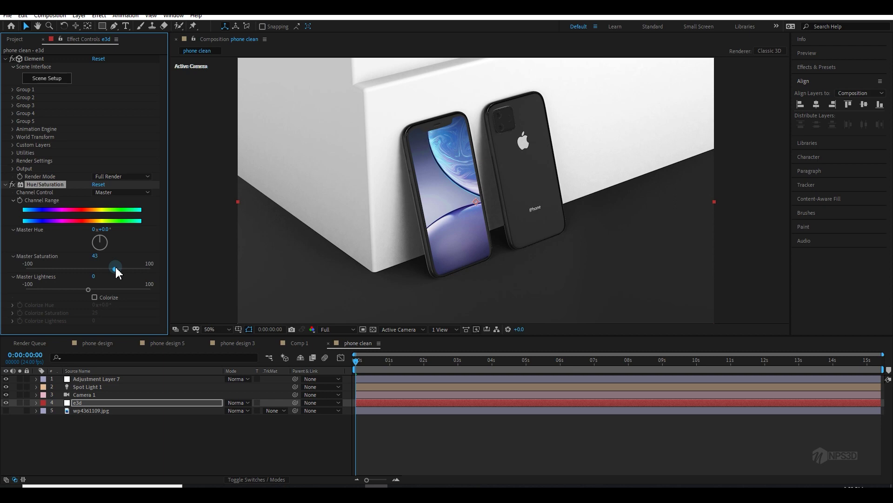
pyautogui.click(4, 184)
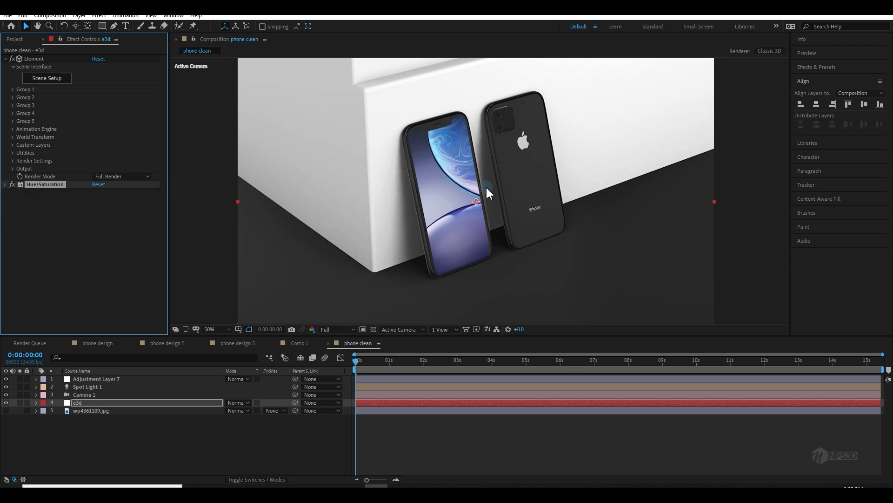
pyautogui.press(',')
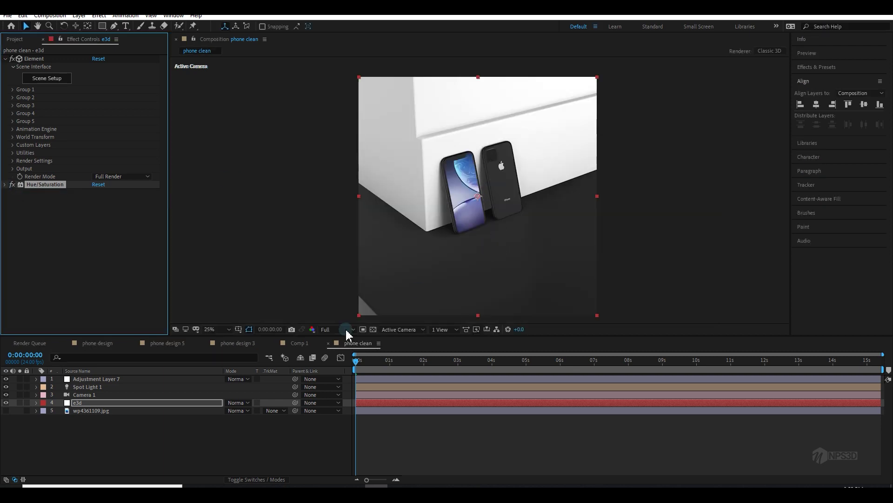
pyautogui.click(182, 445)
# Turn off the fx switch of the e3d layer's Hue/Saturation effect.
pyautogui.press('.')
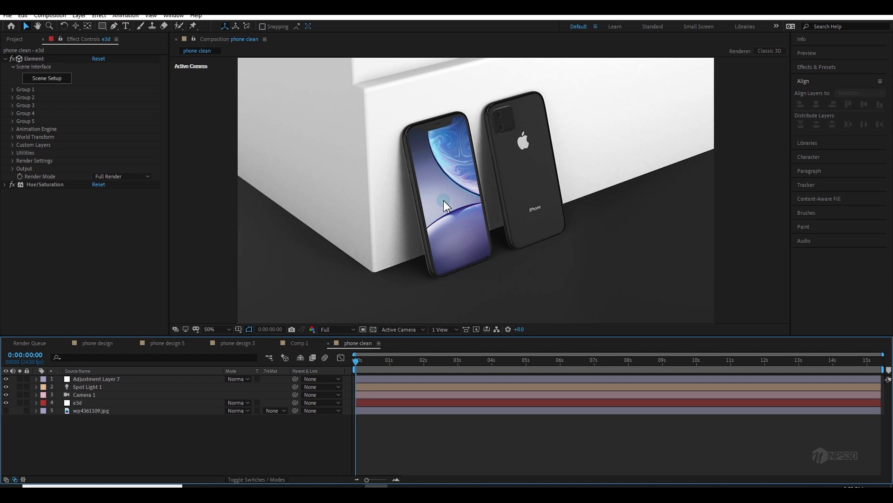
pyautogui.click(12, 184)
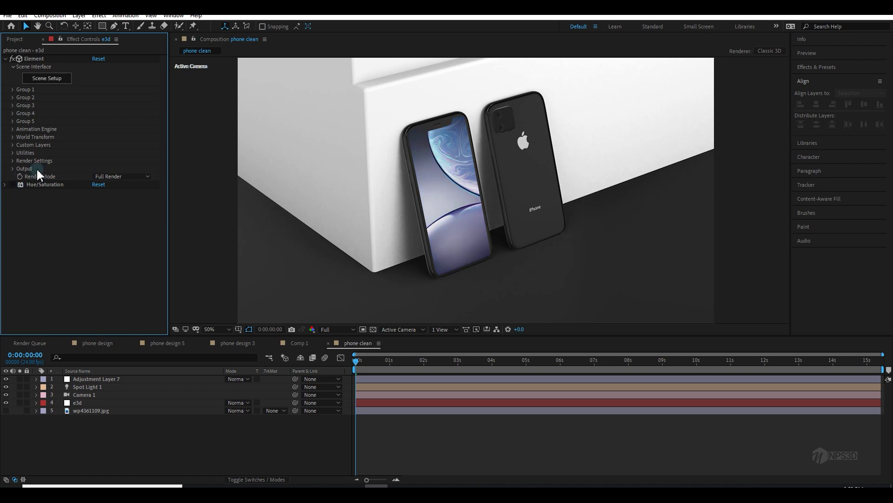
# In Scene Setup, set the xr-screen Custom Layer 1 diffuse texture's Saturation to 45%, then apply.
pyautogui.click(53, 79)
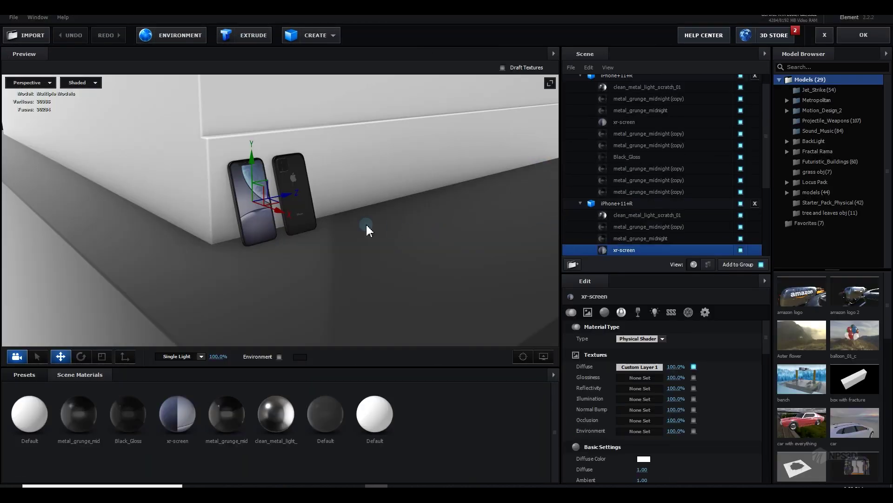
pyautogui.click(640, 368)
pyautogui.moveTo(566, 276); pyautogui.dragTo(605, 187)
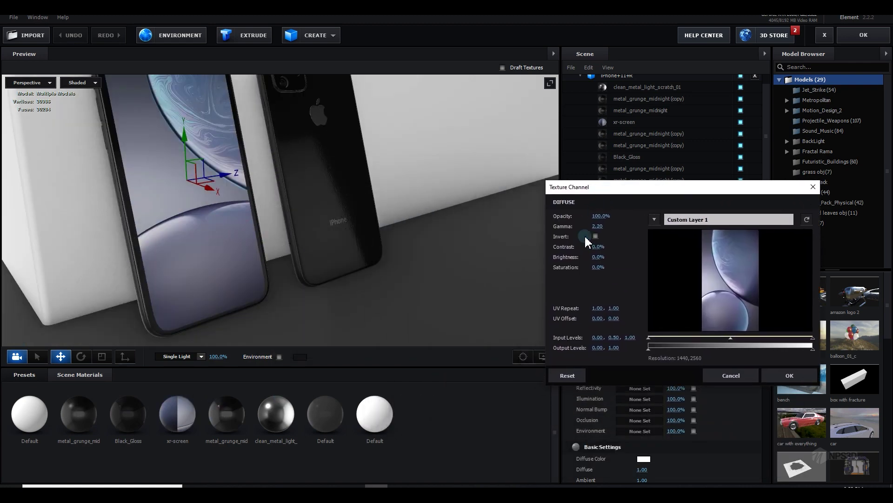
pyautogui.click(598, 268)
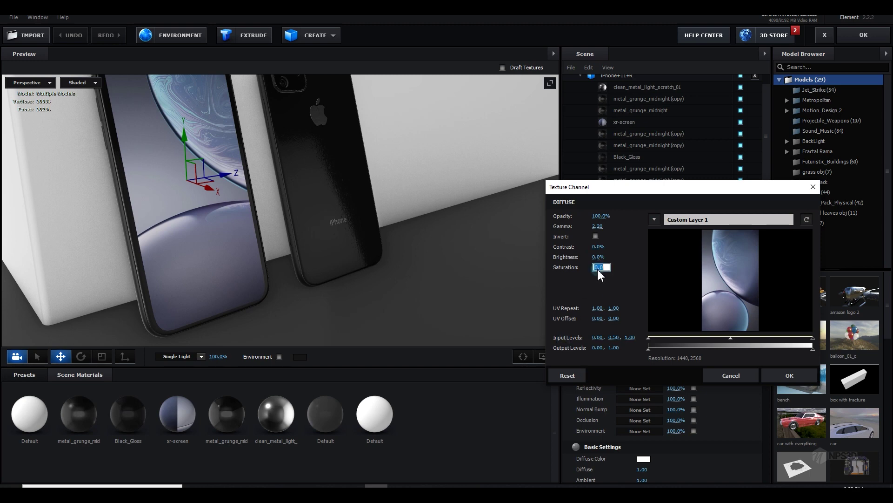
pyautogui.write('45')
pyautogui.click(790, 375)
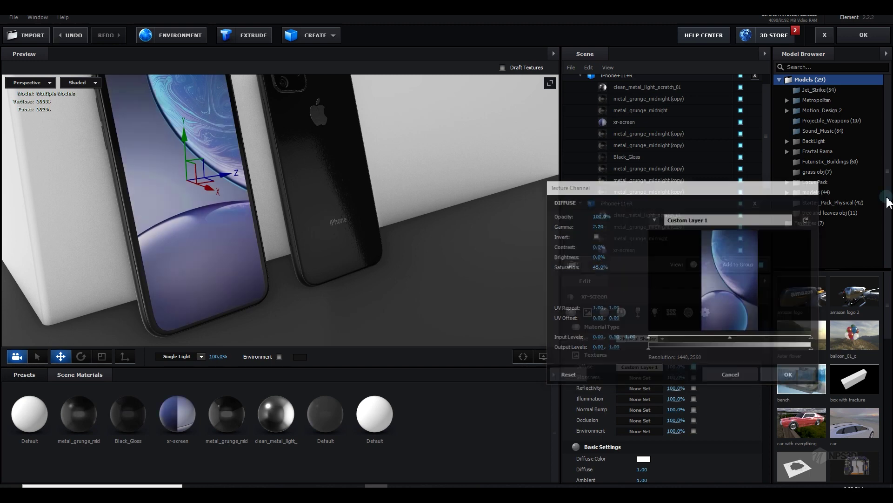
pyautogui.click(864, 37)
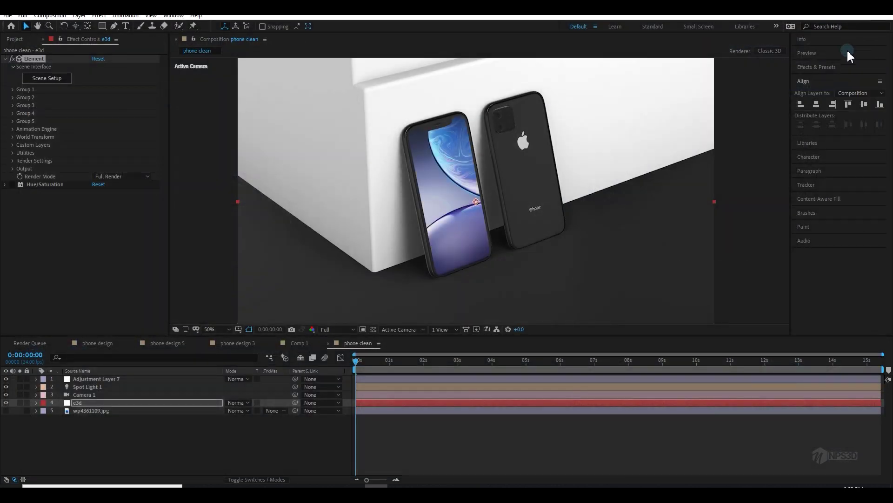
pyautogui.press(',')
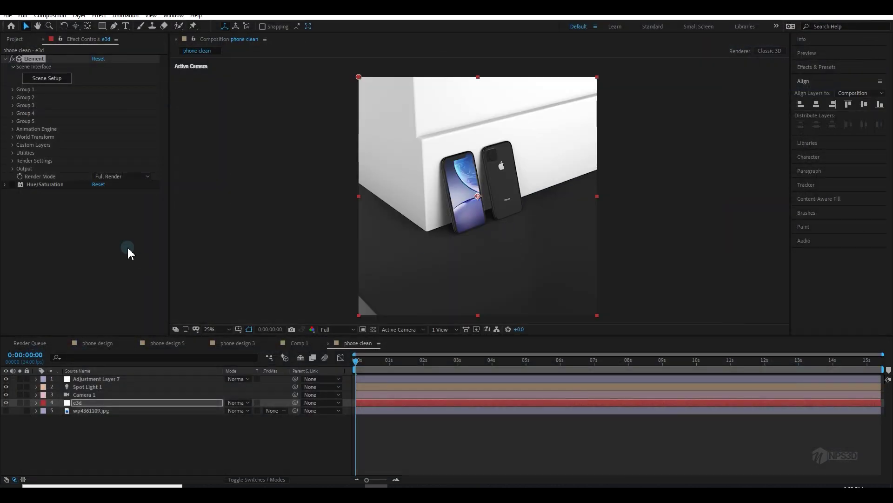
# In Element 3D's scene editor, add a new plane to the scene, viewed from an elevated angle.
pyautogui.click(47, 78)
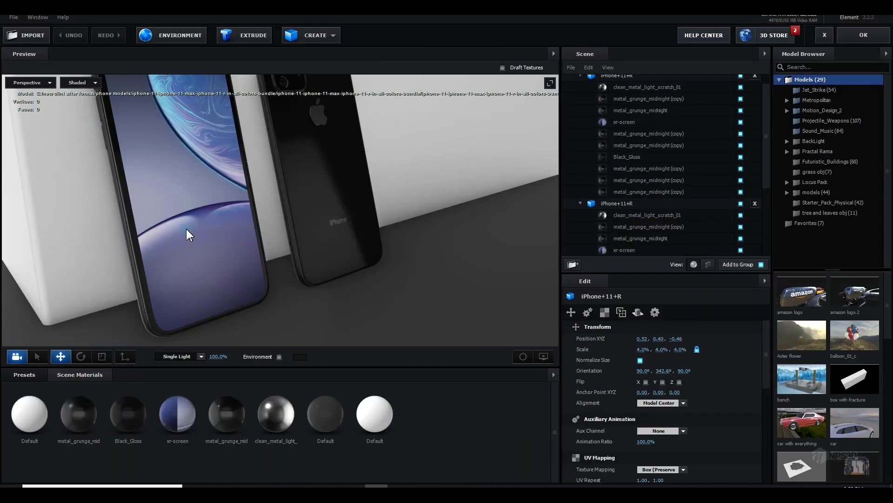
pyautogui.scroll(-10, 284, 256)
pyautogui.moveTo(284, 260); pyautogui.dragTo(291, 255)
pyautogui.scroll(4, 297, 256)
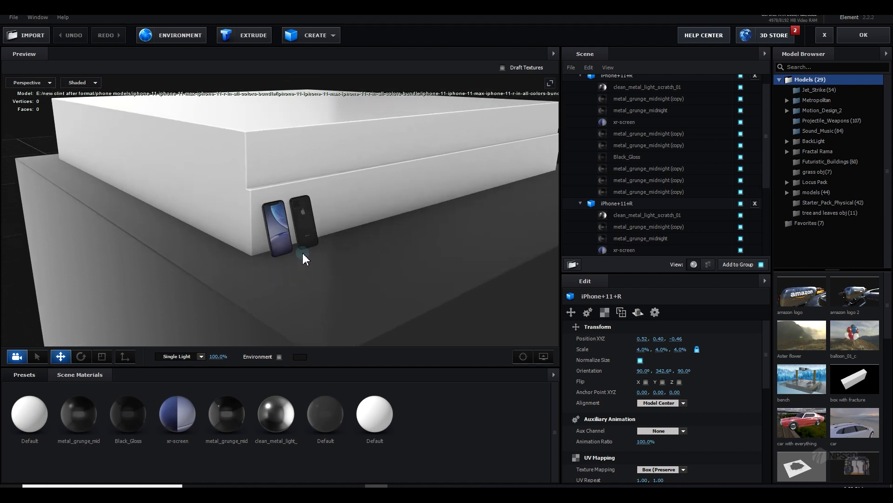
pyautogui.scroll(2, 348, 200)
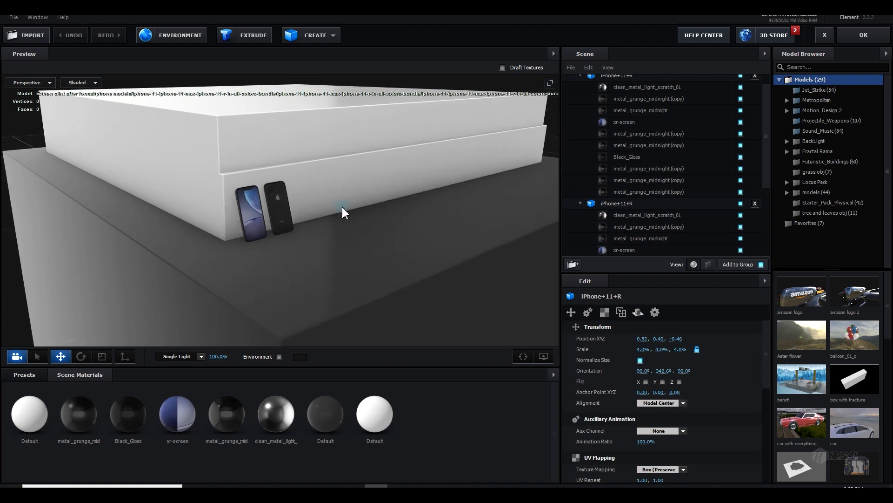
pyautogui.click(314, 41)
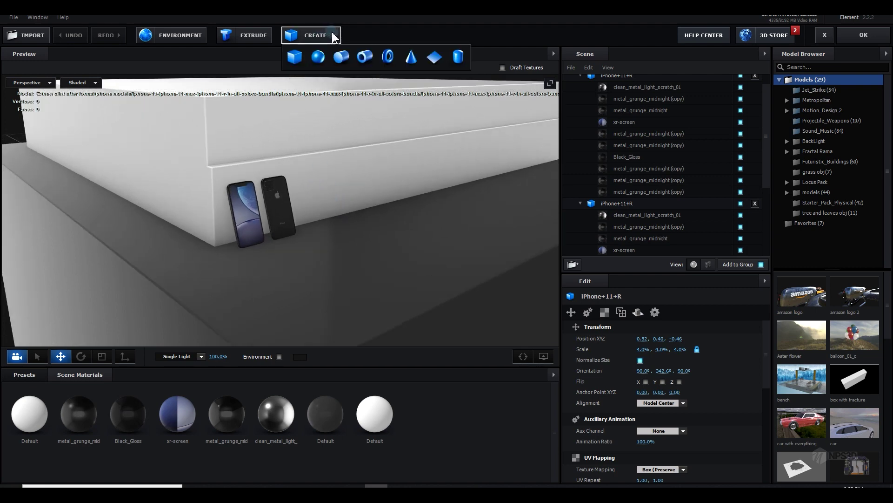
pyautogui.click(435, 58)
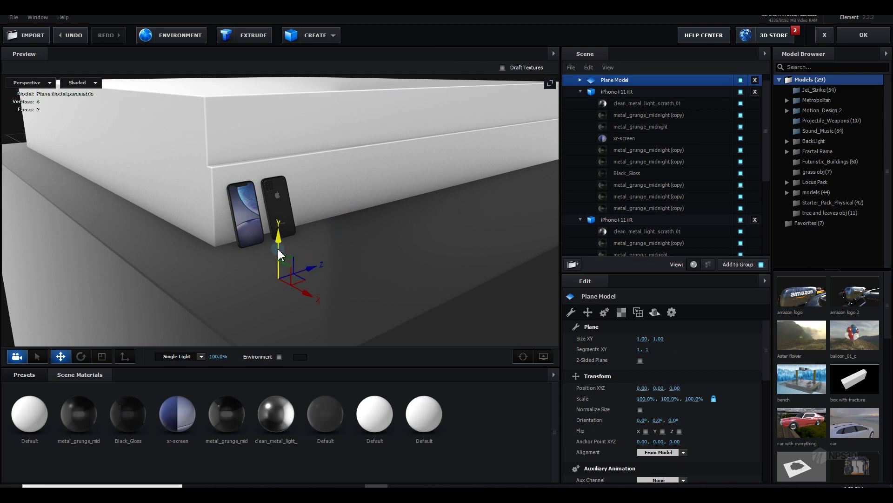
# Raise the plane, make it 2-sided and scale it into a floor strip.
pyautogui.moveTo(277, 248); pyautogui.dragTo(222, 137)
pyautogui.click(640, 360)
pyautogui.press('r')
pyautogui.press('w')
pyautogui.press('e')
pyautogui.press('w')
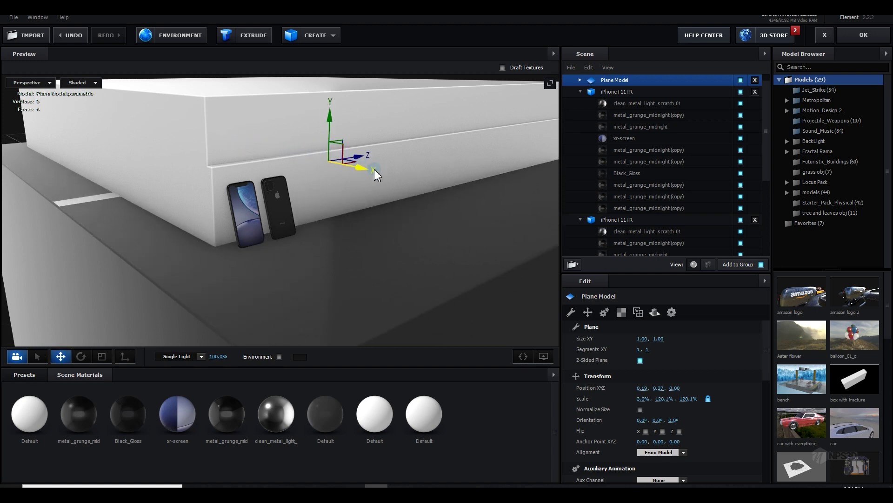
# Slide the strip right along the floor, thin it, and apply the scene.
pyautogui.moveTo(374, 169); pyautogui.dragTo(504, 204)
pyautogui.press('e')
pyautogui.press('w')
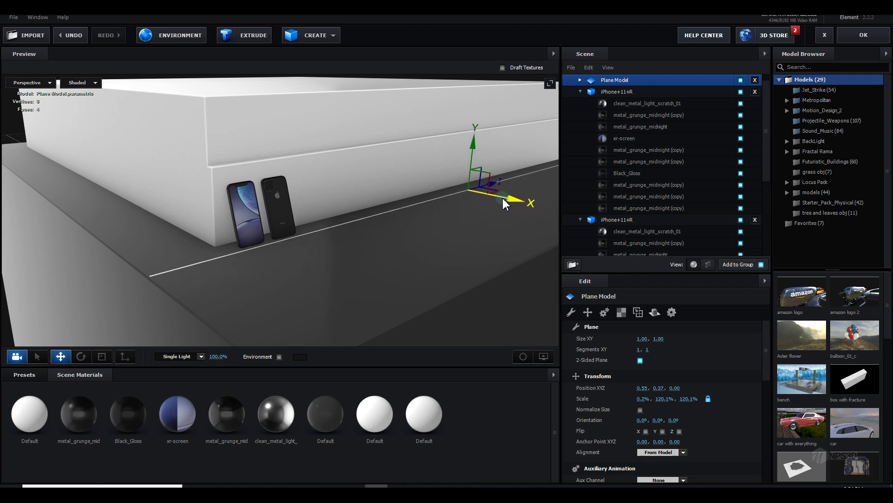
pyautogui.click(852, 34)
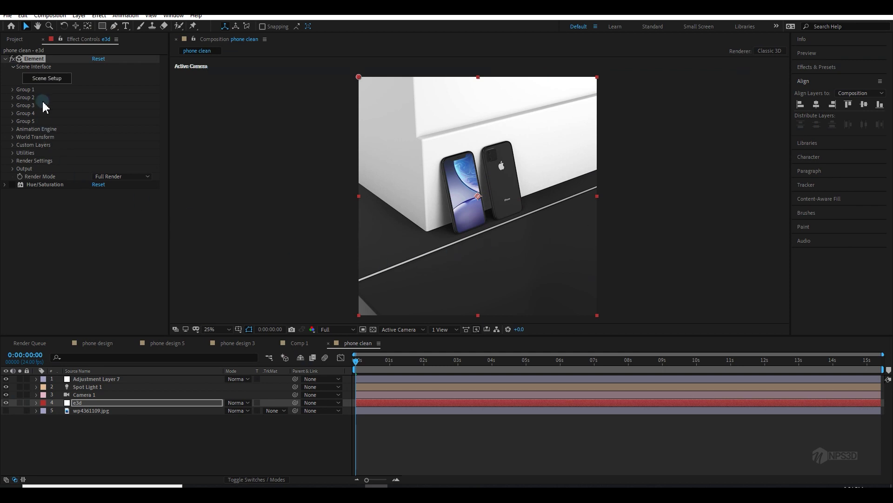
# In Element 3D, duplicate the floor strip and move the copy toward the phones.
pyautogui.click(46, 78)
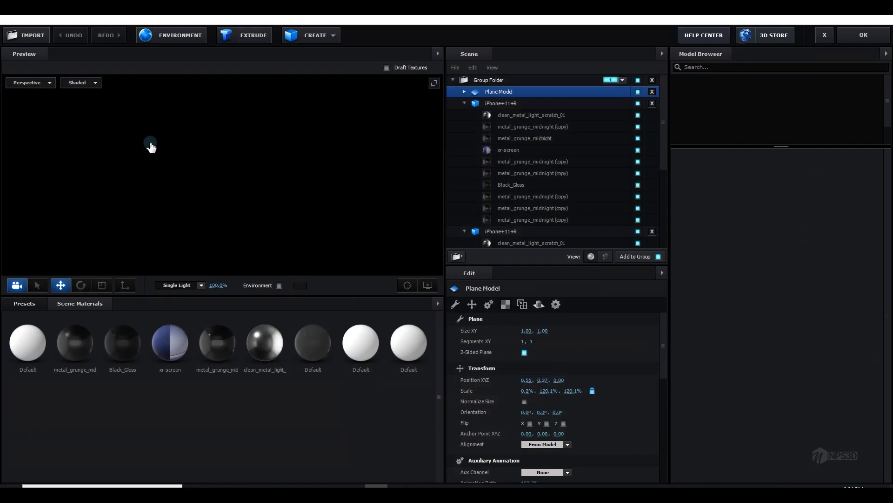
pyautogui.press('e')
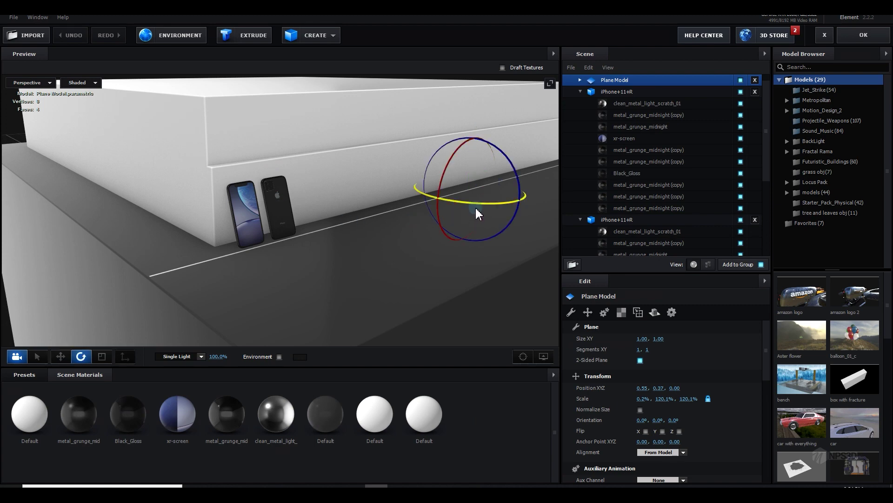
pyautogui.scroll(-5, 336, 227)
pyautogui.press('w')
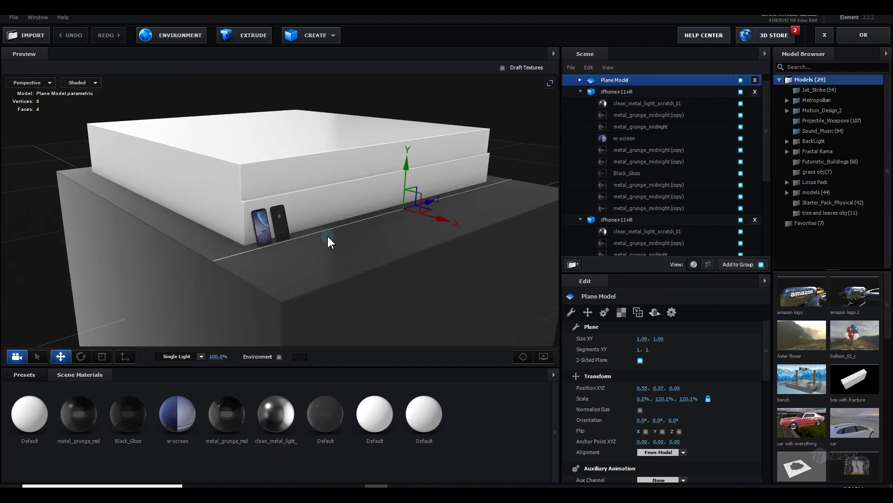
pyautogui.scroll(4, 317, 247)
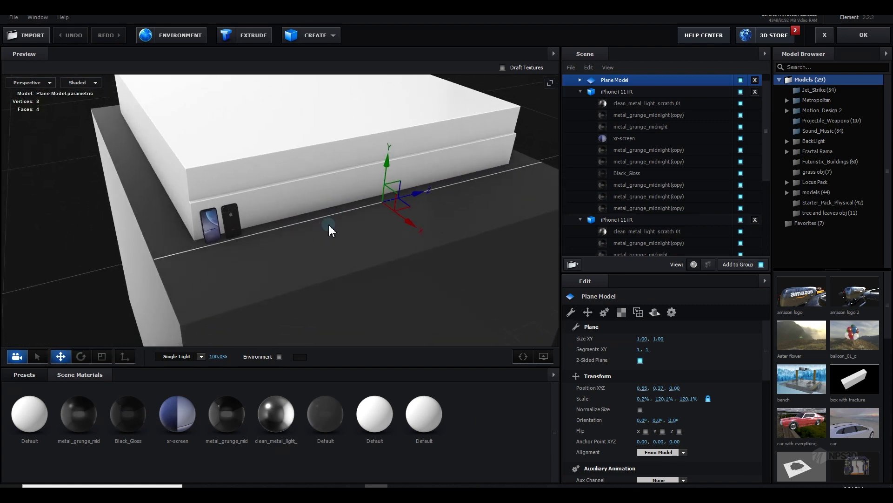
pyautogui.moveTo(417, 194); pyautogui.dragTo(179, 292)
# Rotate the copy 270° on Y to cross the first strip, nudge it nearer the phones, and apply.
pyautogui.press('e')
pyautogui.press('w')
pyautogui.moveTo(251, 236); pyautogui.dragTo(237, 246)
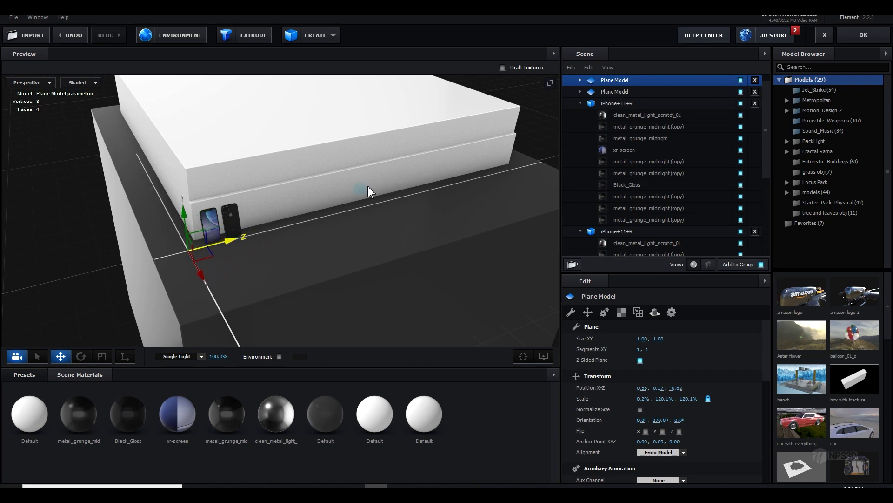
pyautogui.click(856, 35)
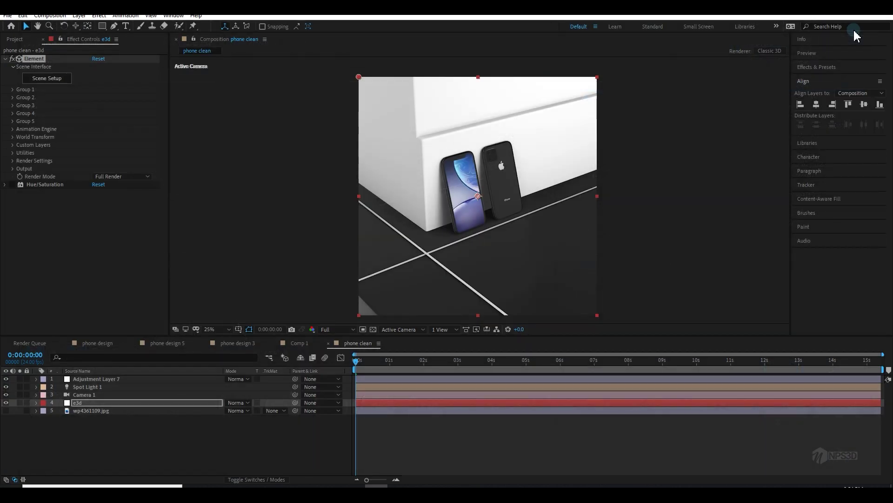
pyautogui.click(156, 428)
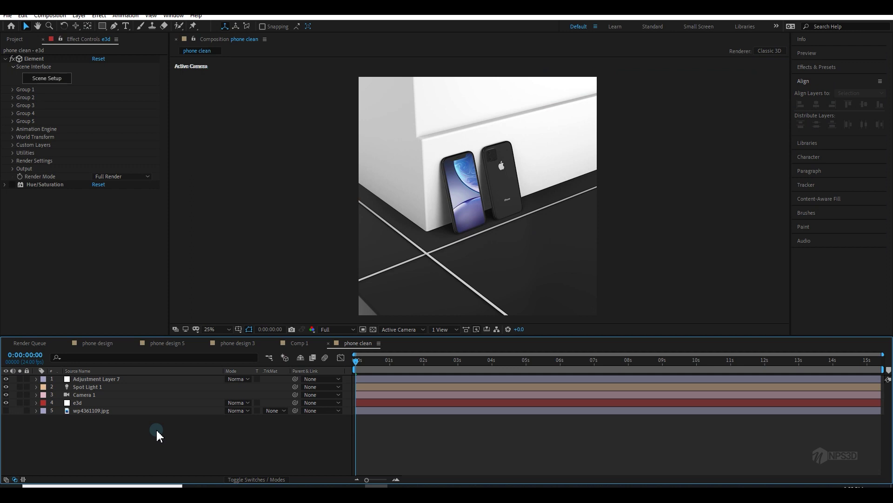
pyautogui.click(320, 344)
pyautogui.press('.')
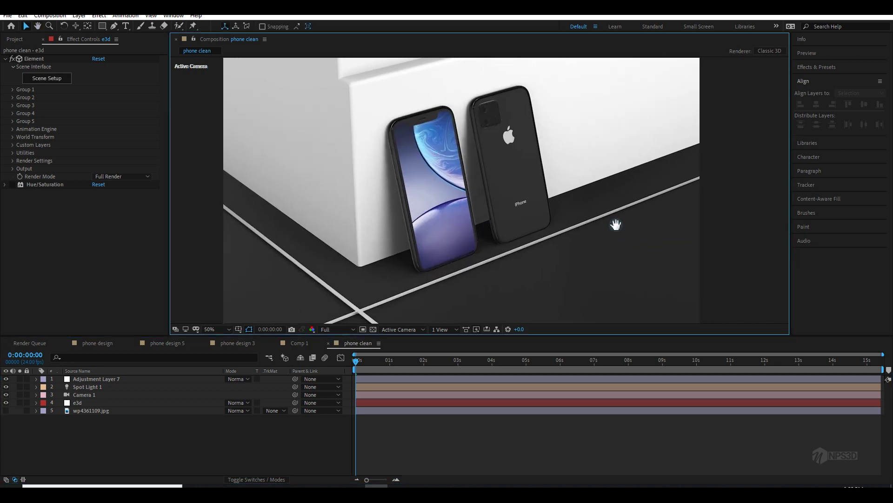
pyautogui.moveTo(614, 225)
pyautogui.mouseDown()
pyautogui.moveTo(604, 200)
pyautogui.moveTo(602, 236)
pyautogui.mouseUp()
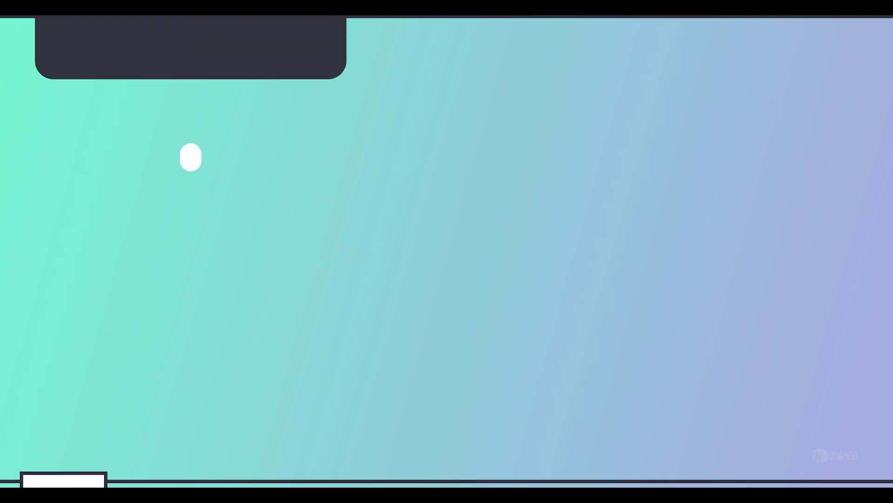